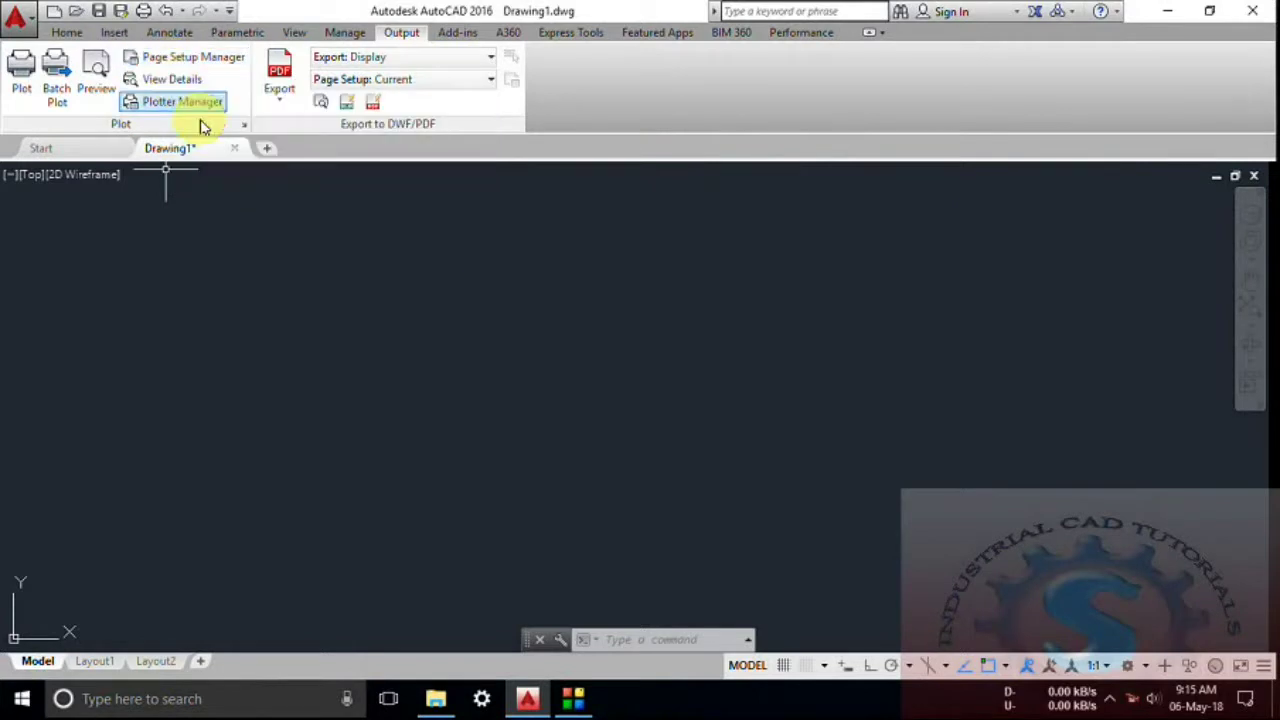
Step: Open the AutoCAD application menu with its list of recent documents
{"action": "left_click", "coordinate": [30, 20]}
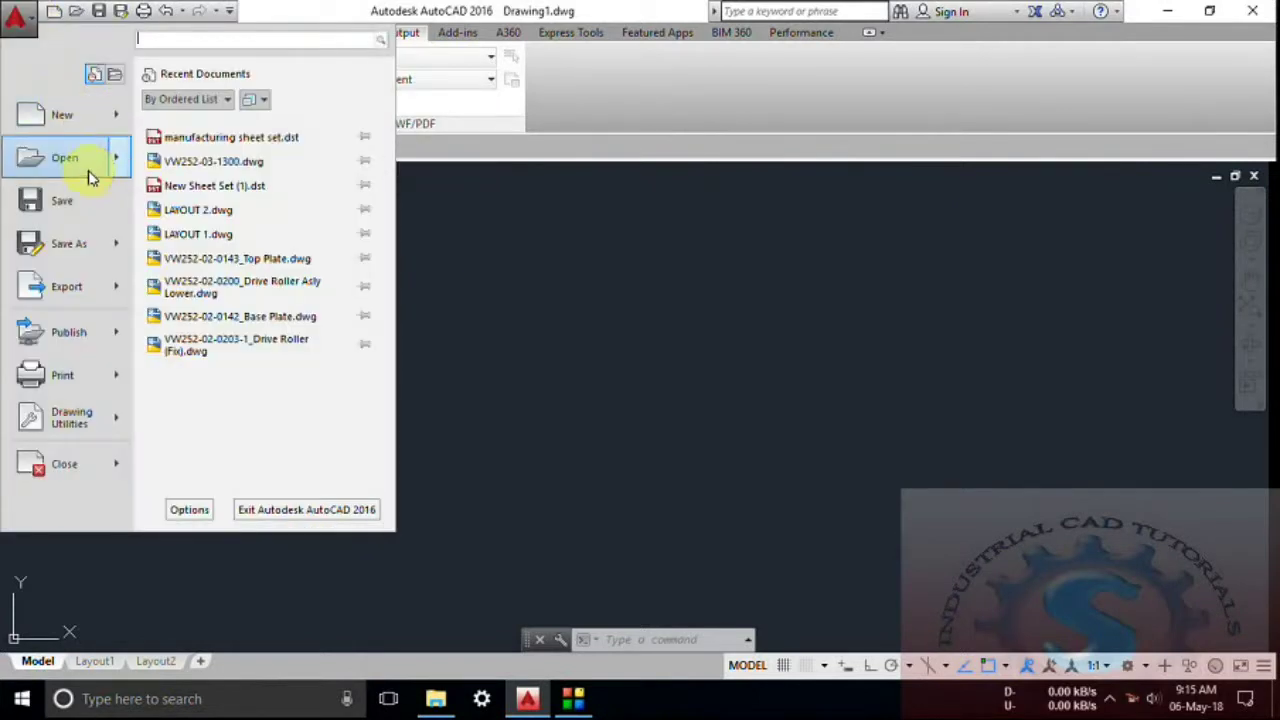
Step: Open VW252-02-1000_Bearing Block_Slide.dwg from the Desktop
{"action": "mouse_move", "coordinate": [87, 175]}
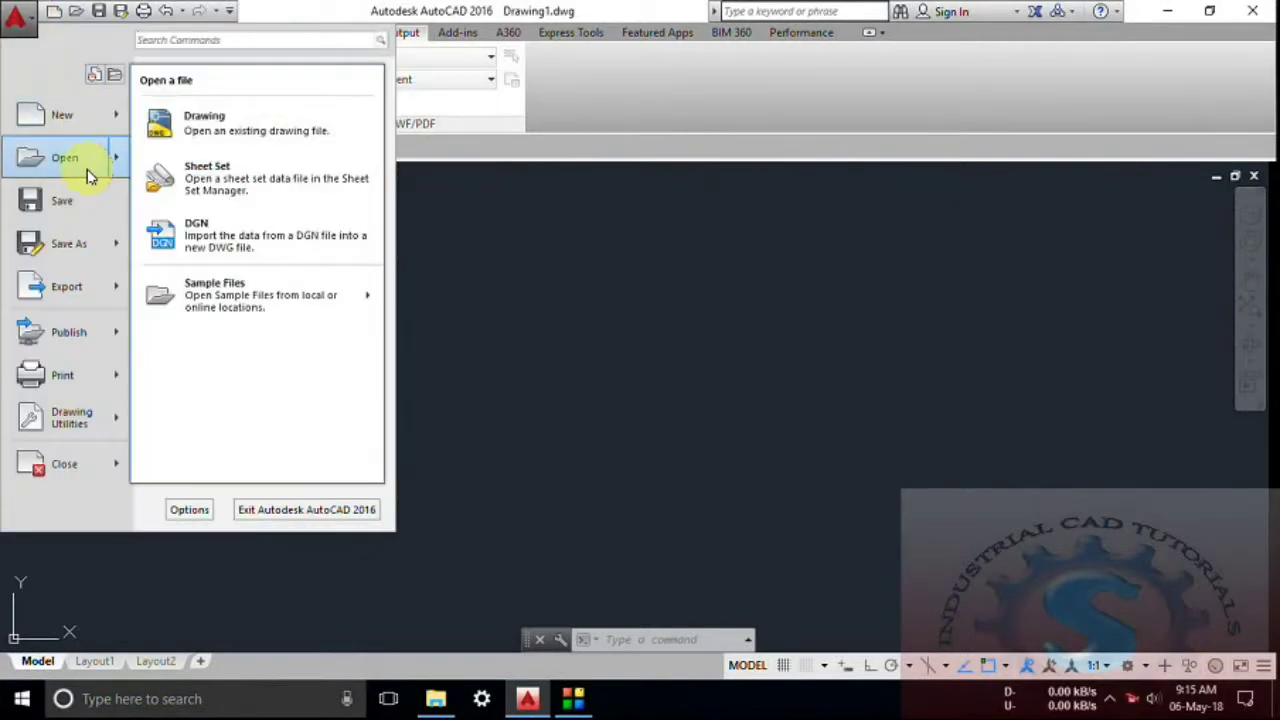
{"action": "left_click", "coordinate": [218, 128]}
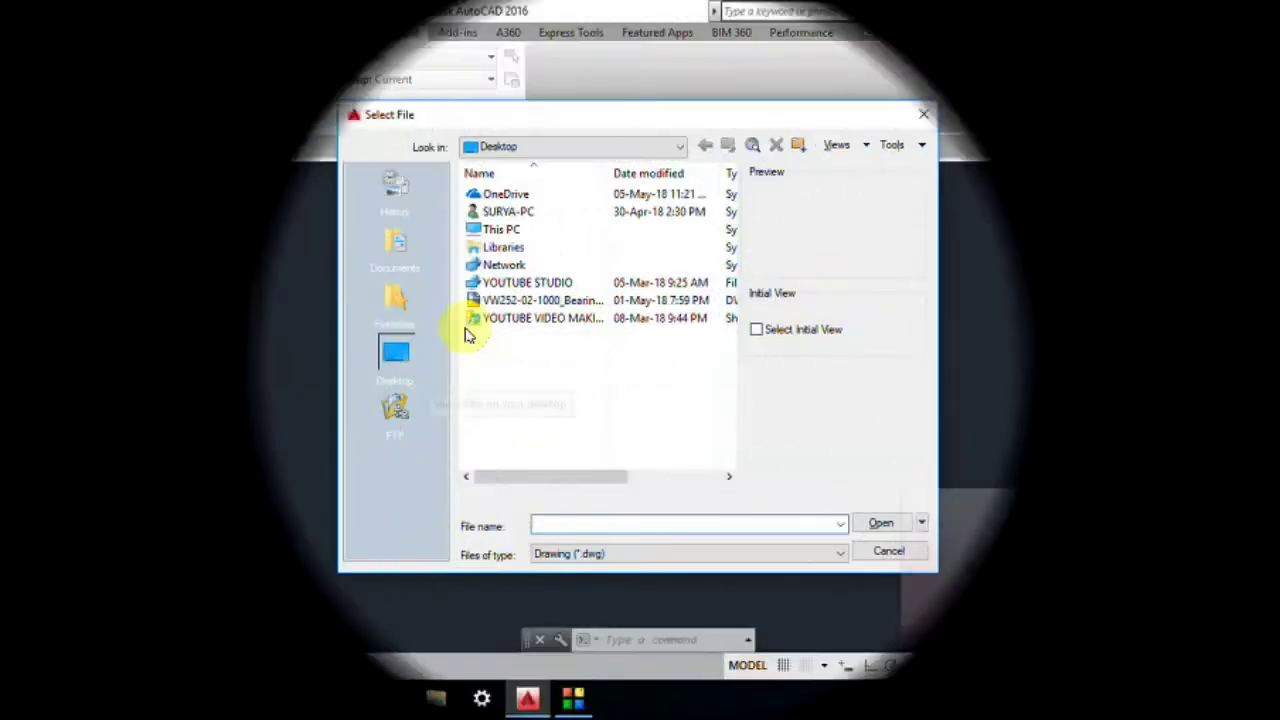
{"action": "left_click", "coordinate": [500, 300]}
{"action": "left_click", "coordinate": [893, 521]}
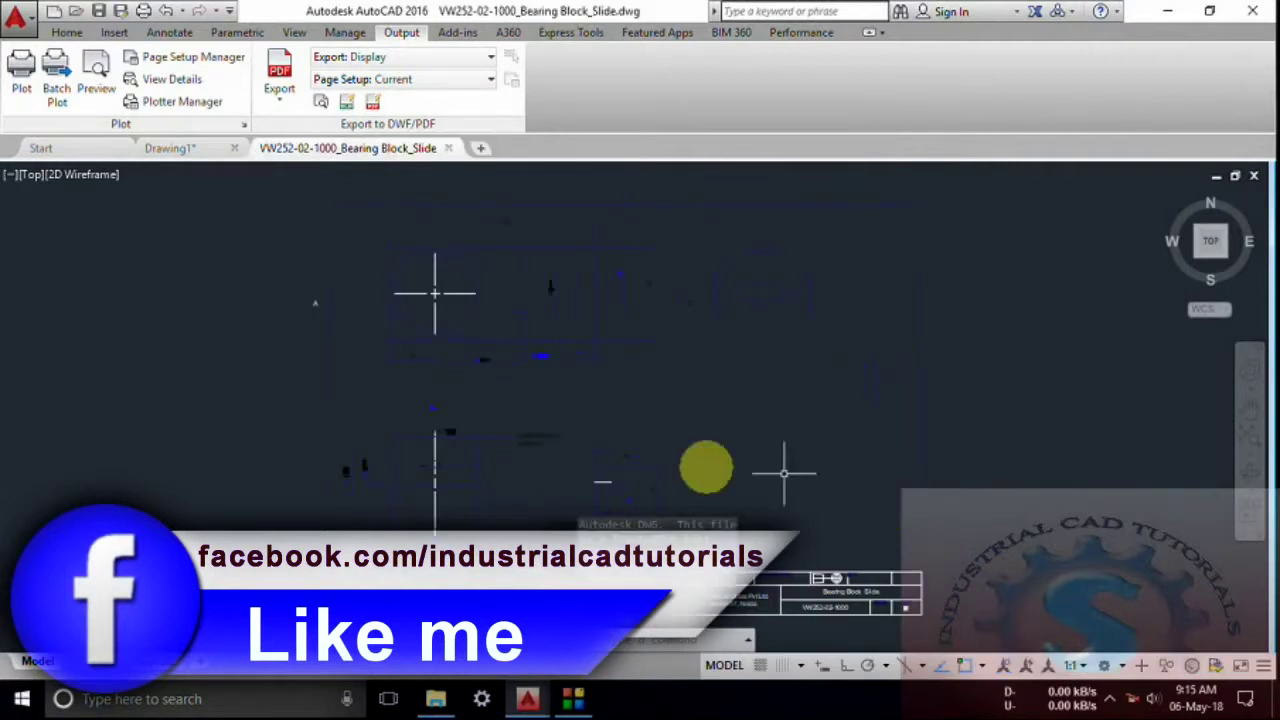
Step: Window-select every object in the bearing block drawing and set its colour to ByLayer
{"action": "scroll", "coordinate": [848, 468], "scroll_direction": "down", "scroll_amount": 2}
{"action": "scroll", "coordinate": [663, 437], "scroll_direction": "up", "scroll_amount": 5}
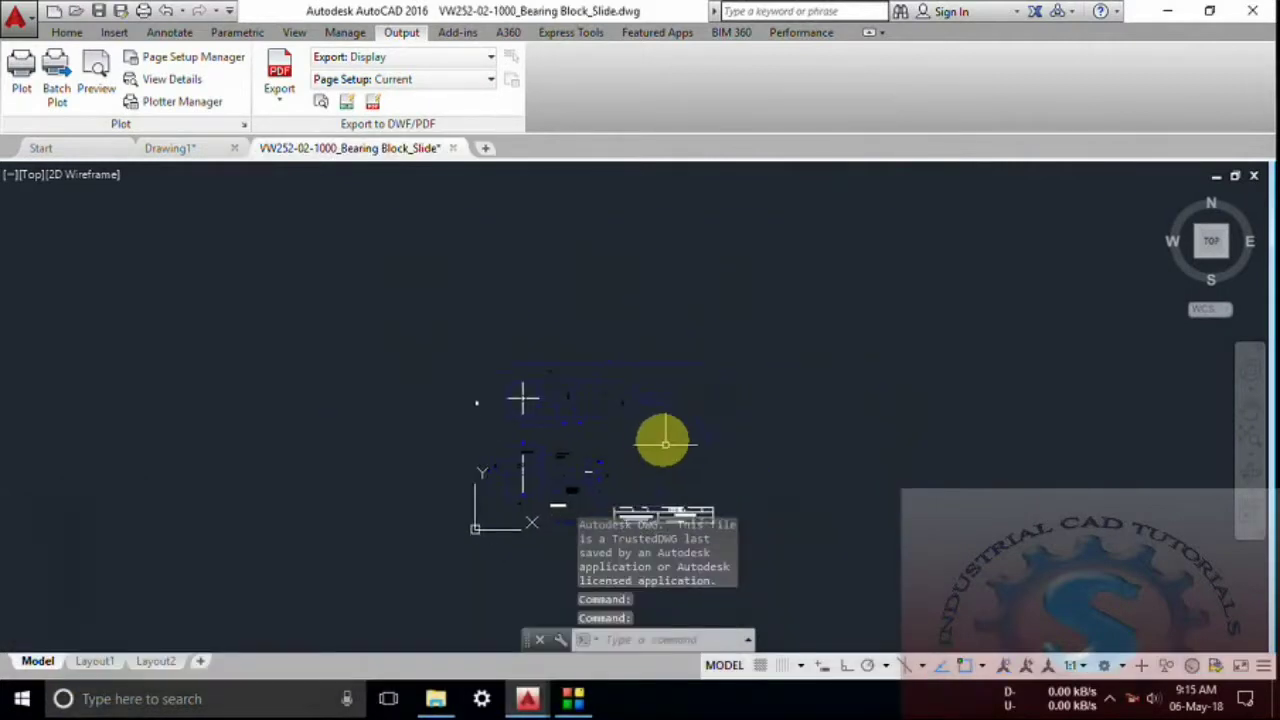
{"action": "left_click", "coordinate": [903, 594]}
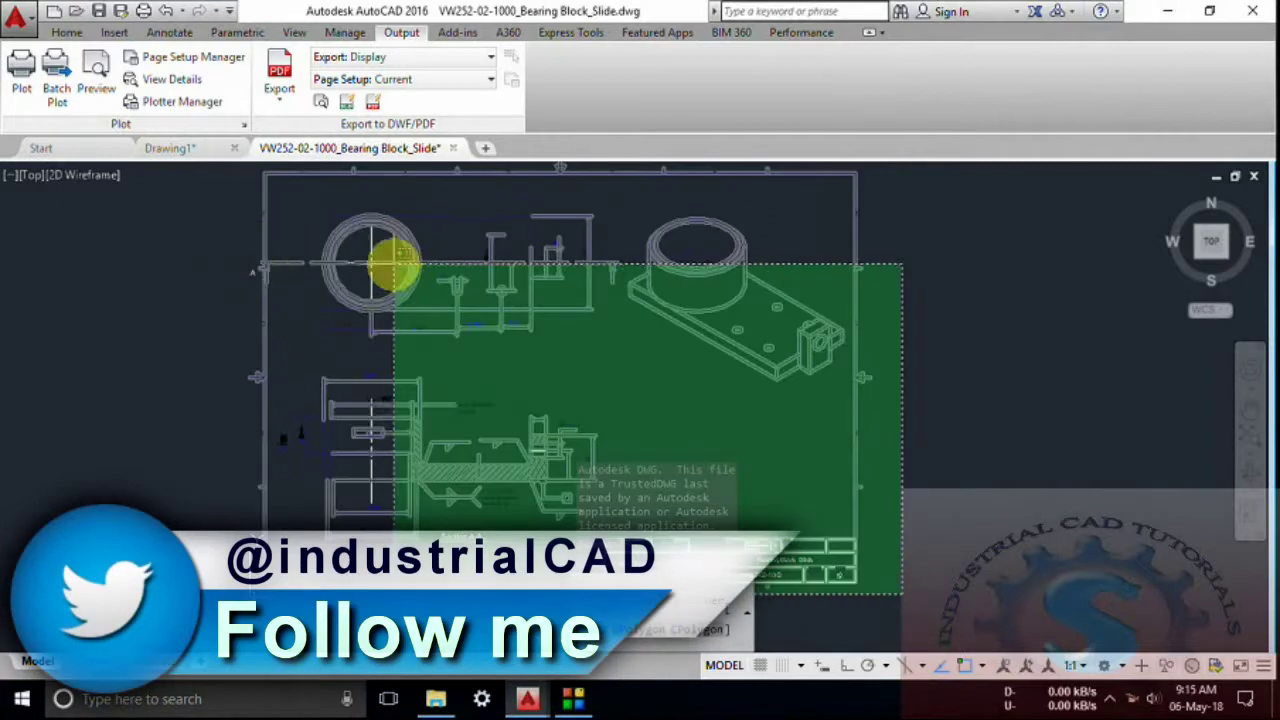
{"action": "left_click", "coordinate": [207, 255]}
{"action": "key", "text": "Delete"}
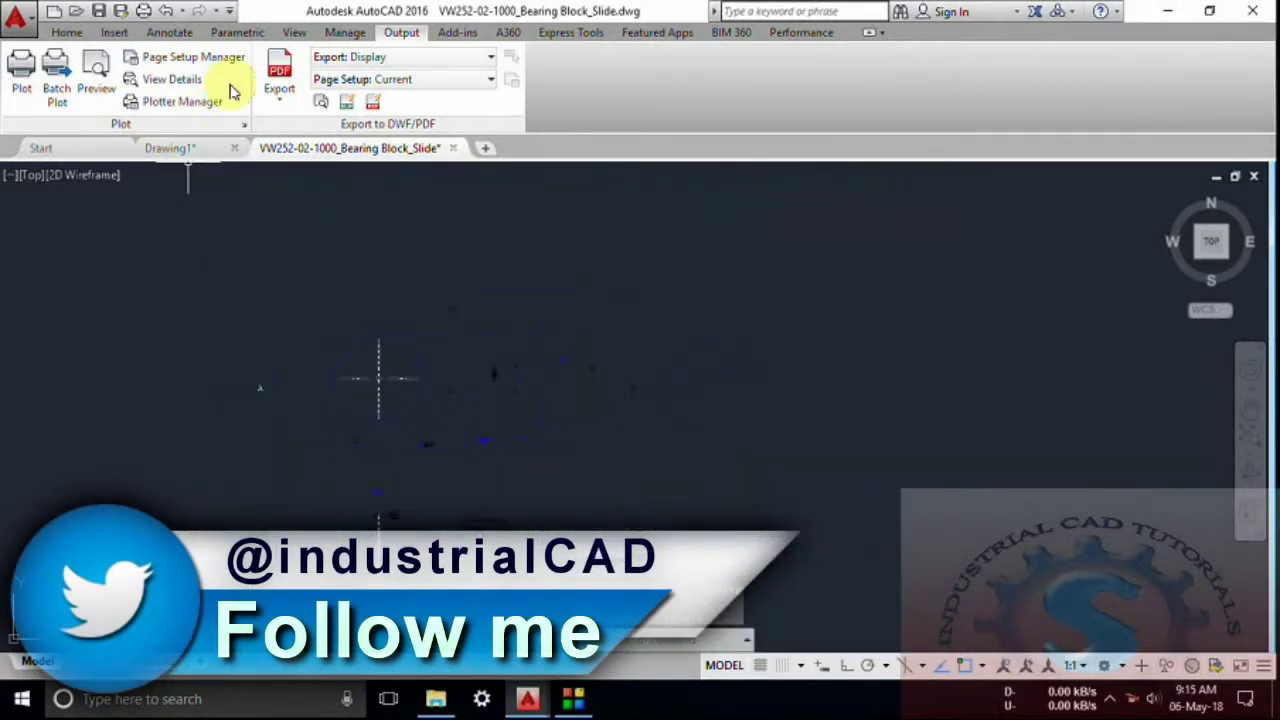
{"action": "left_click", "coordinate": [57, 36]}
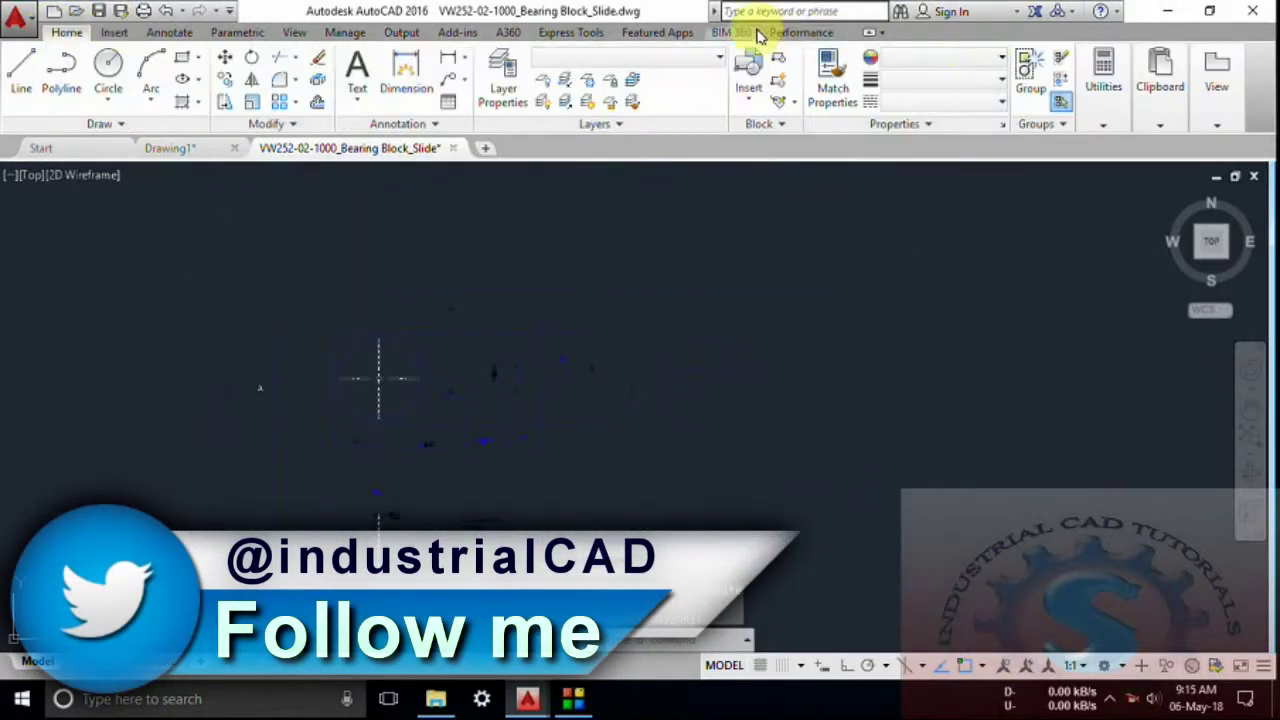
{"action": "left_click", "coordinate": [960, 60]}
{"action": "left_click", "coordinate": [937, 84]}
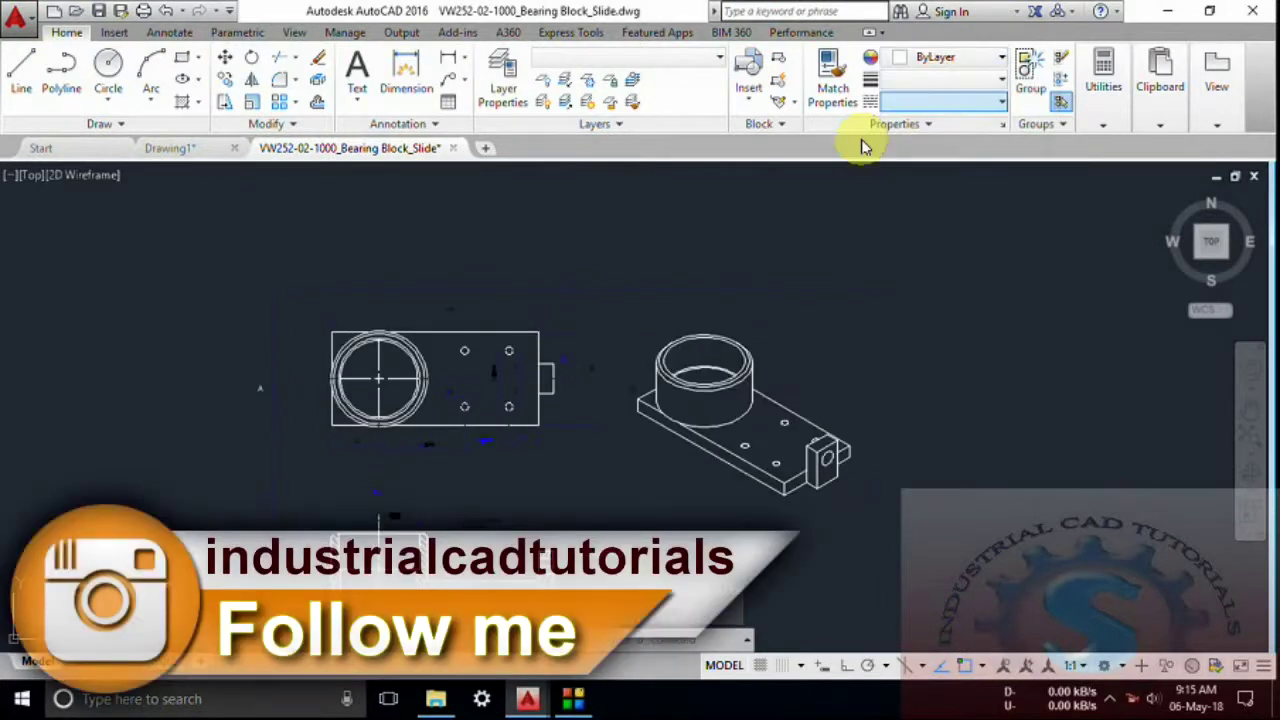
Step: Put the selected objects on layer 0, clear the selection and frame the whole sheet
{"action": "left_click", "coordinate": [605, 58]}
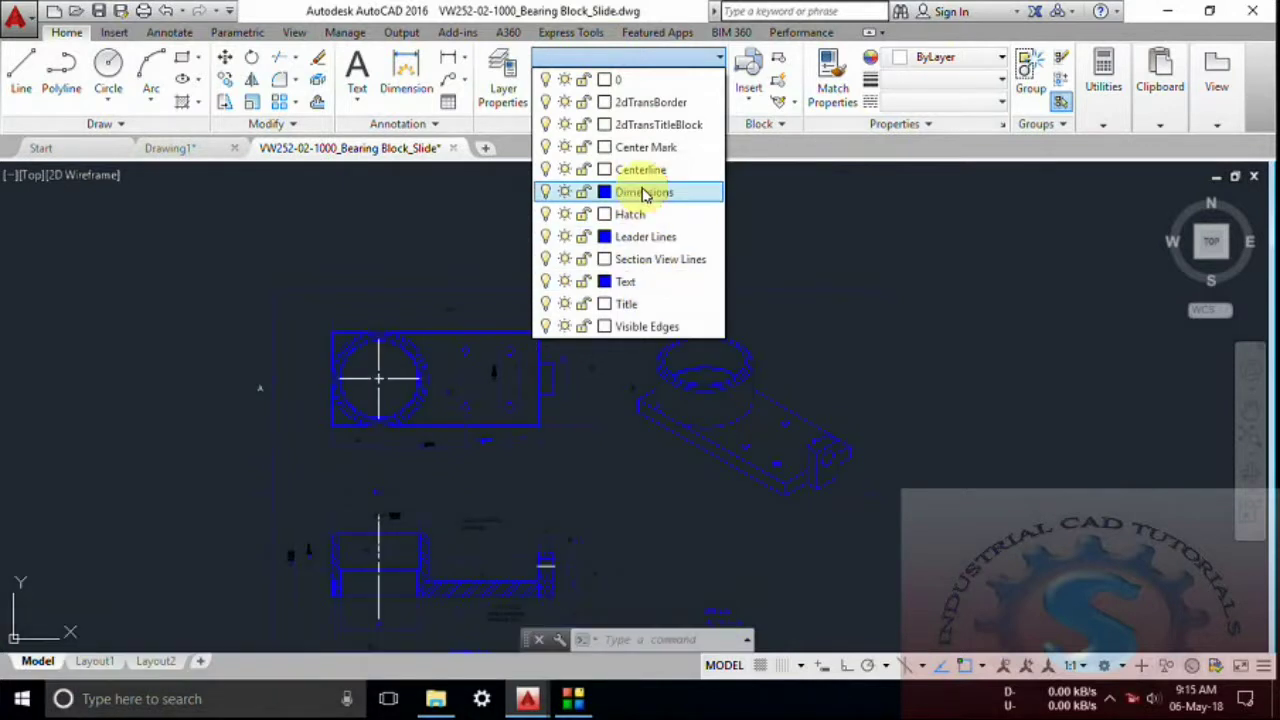
{"action": "left_click", "coordinate": [643, 192]}
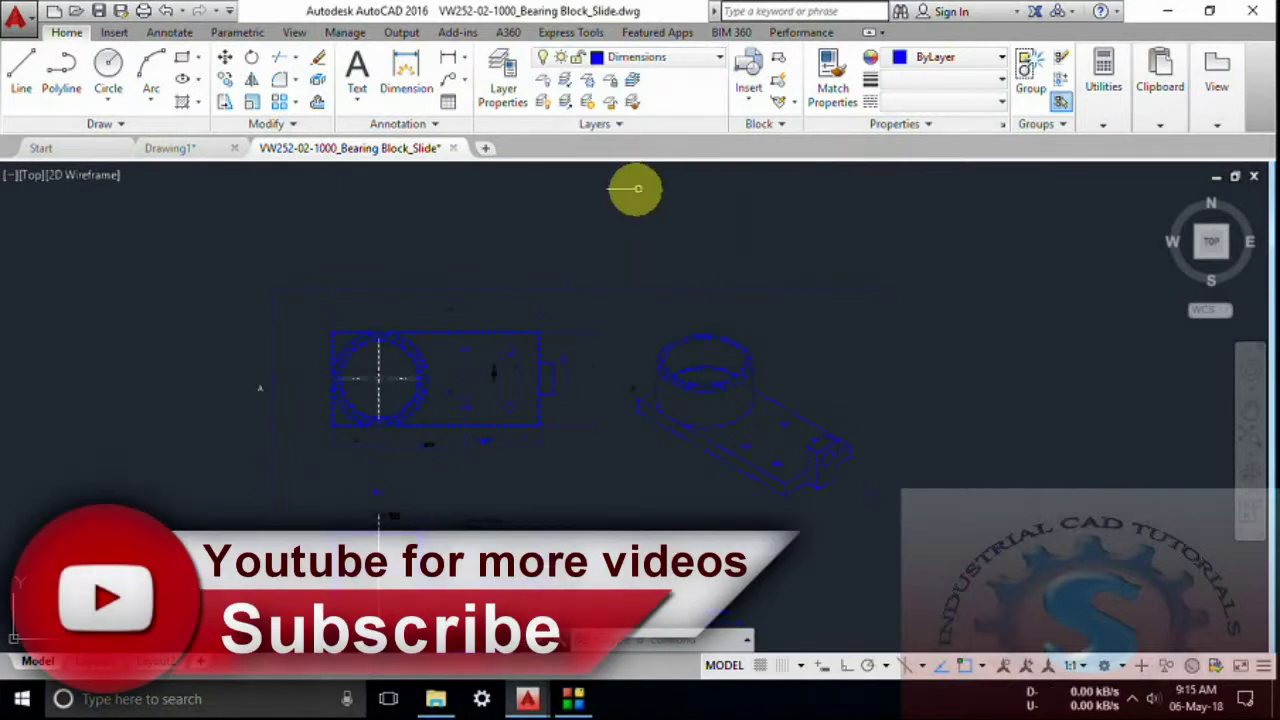
{"action": "left_click", "coordinate": [652, 66]}
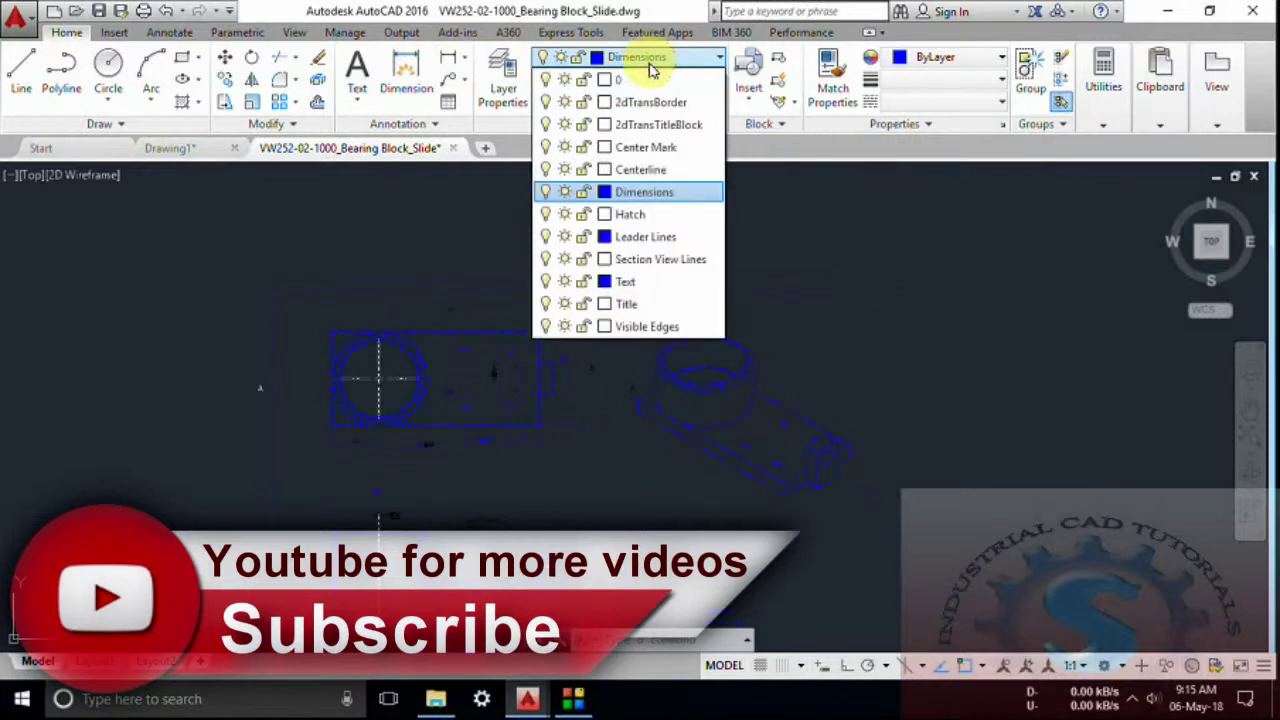
{"action": "key", "text": "Escape"}
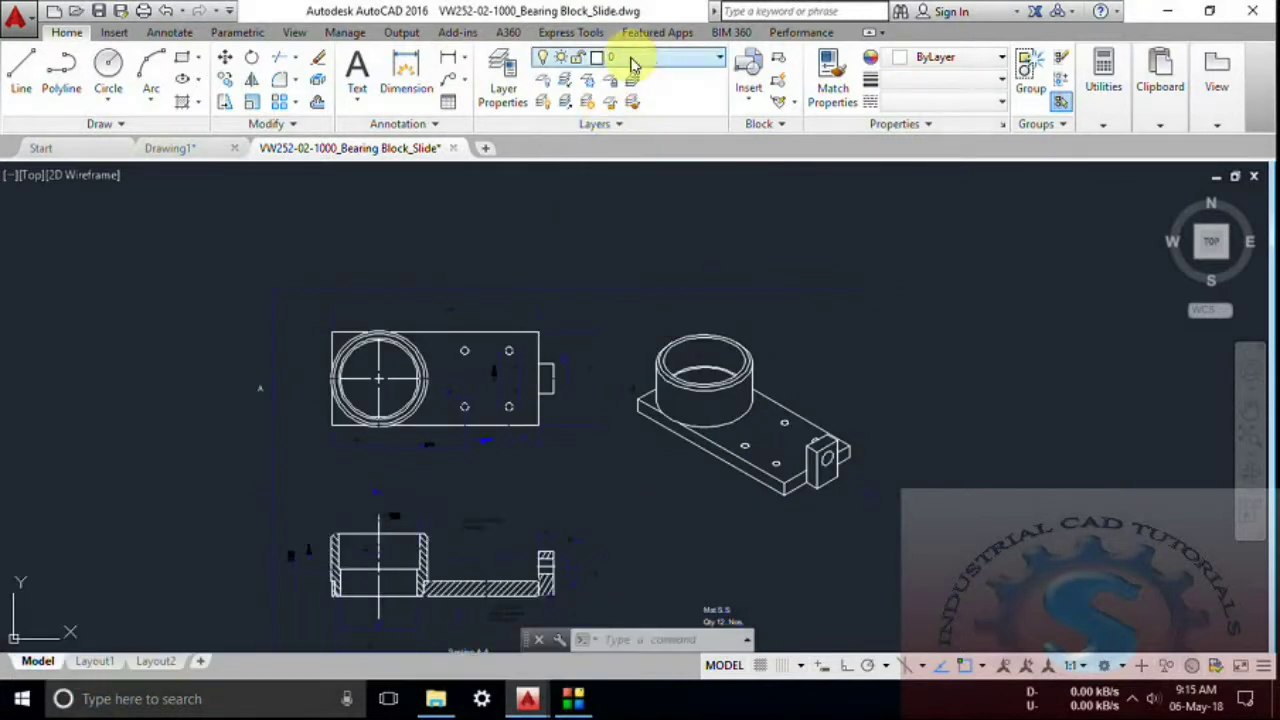
{"action": "left_click", "coordinate": [614, 60]}
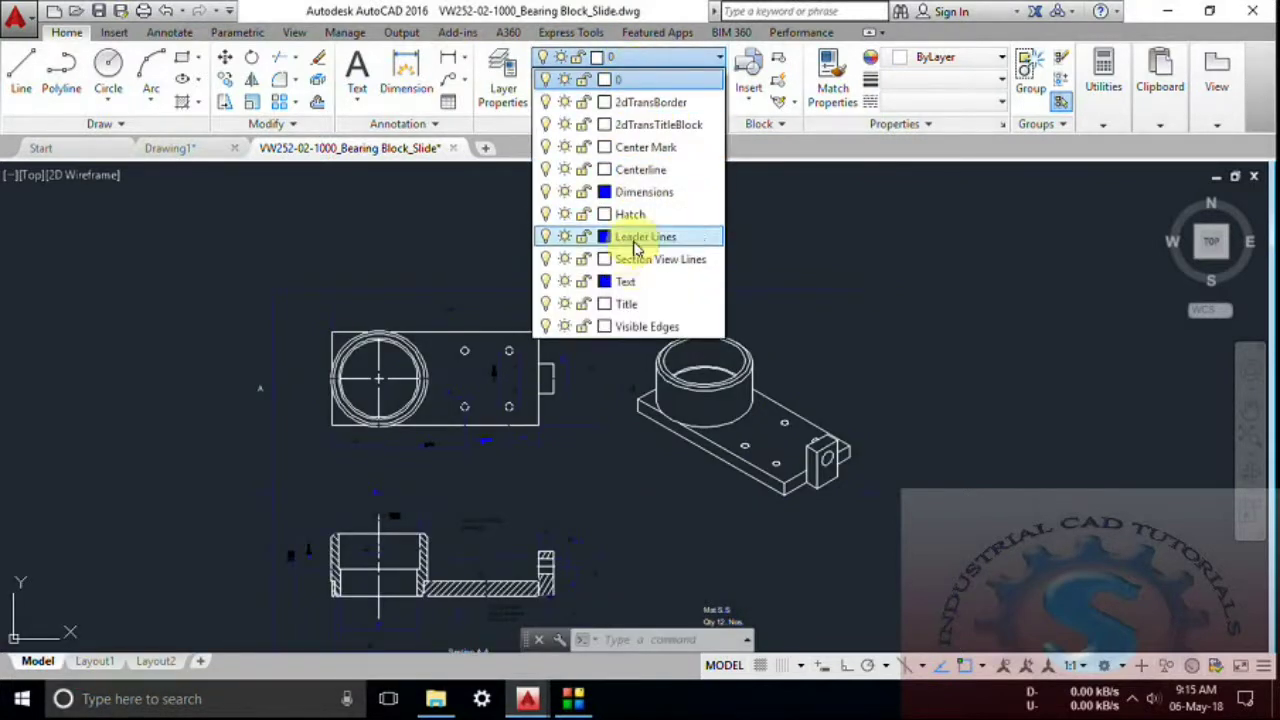
{"action": "left_click", "coordinate": [998, 311]}
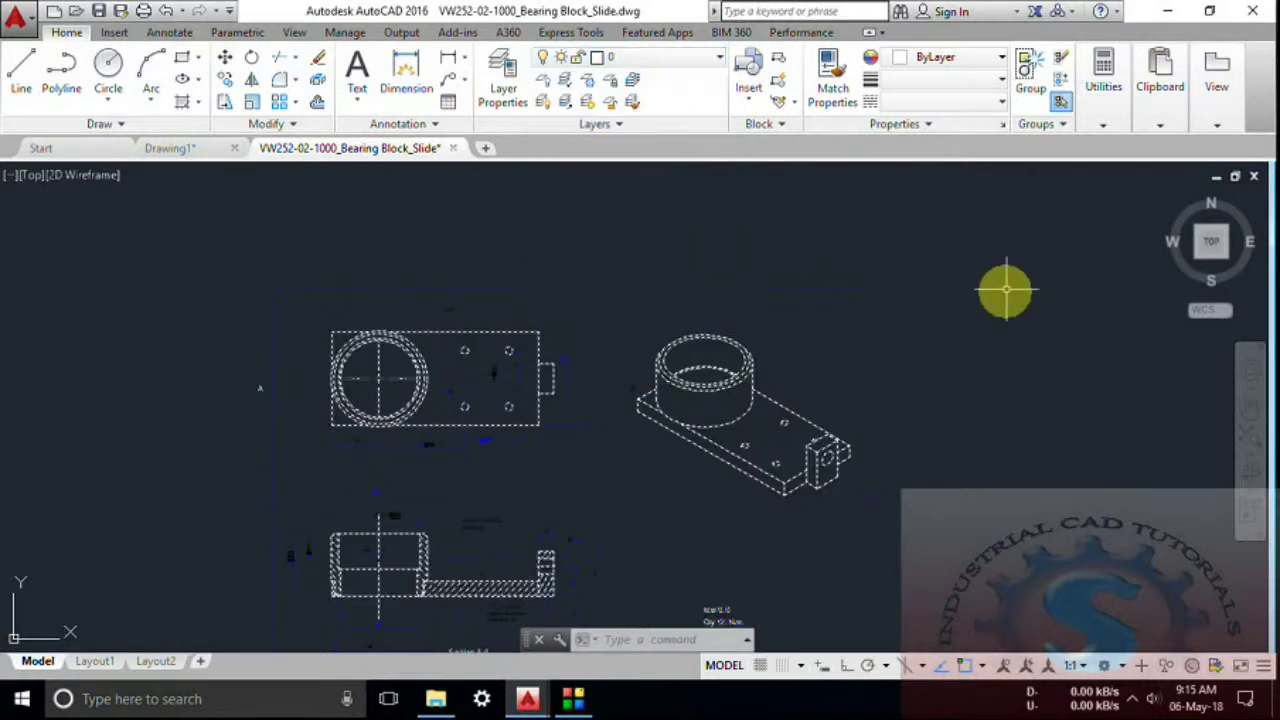
{"action": "scroll", "coordinate": [943, 334], "scroll_direction": "down", "scroll_amount": 3}
{"action": "key", "text": "Escape"}
{"action": "scroll", "coordinate": [663, 437], "scroll_direction": "up", "scroll_amount": 8}
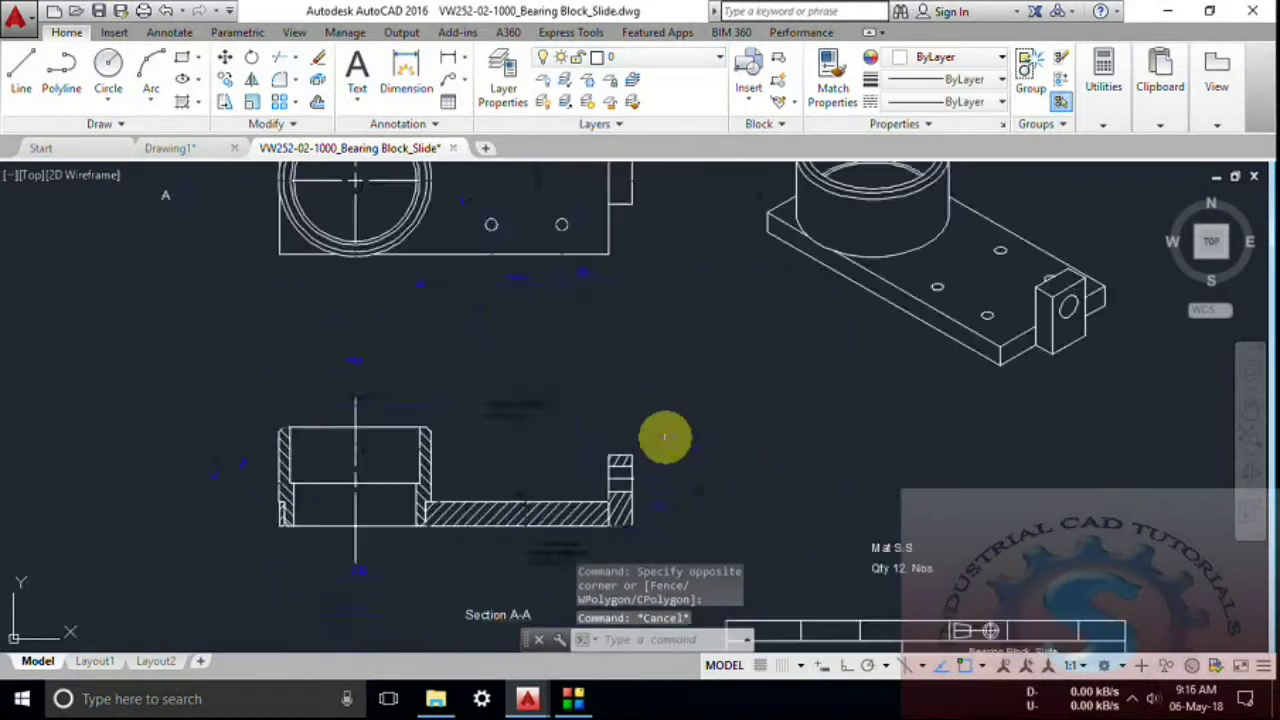
{"action": "scroll", "coordinate": [640, 430], "scroll_direction": "down", "scroll_amount": 6}
{"action": "mouse_move", "coordinate": [655, 413]}
{"action": "middle_mouse_down"}
{"action": "mouse_move", "coordinate": [580, 471]}
{"action": "mouse_move", "coordinate": [571, 406]}
{"action": "mouse_move", "coordinate": [583, 457]}
{"action": "mouse_move", "coordinate": [597, 431]}
{"action": "middle_mouse_up"}
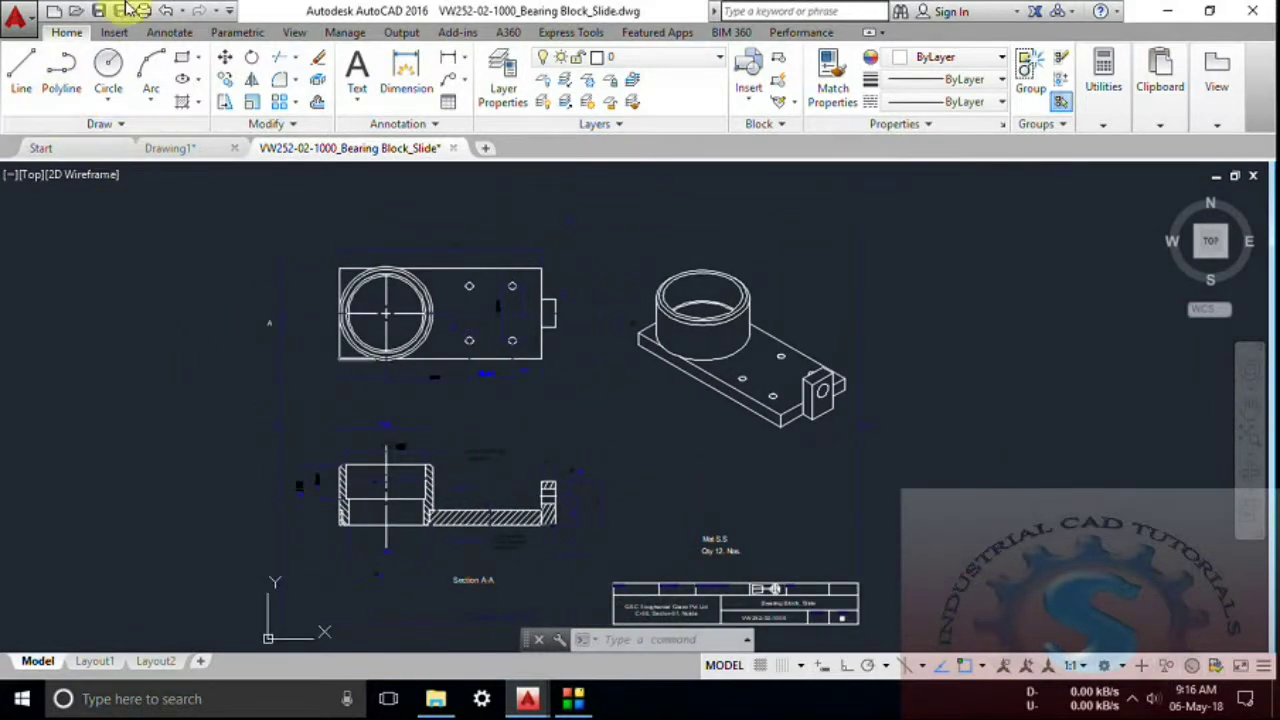
Step: Bring up the Page Setup Manager for Model (DWF6 ePlot, 420 x 297 mm) and dismiss the CCleaner alert
{"action": "left_click", "coordinate": [401, 32]}
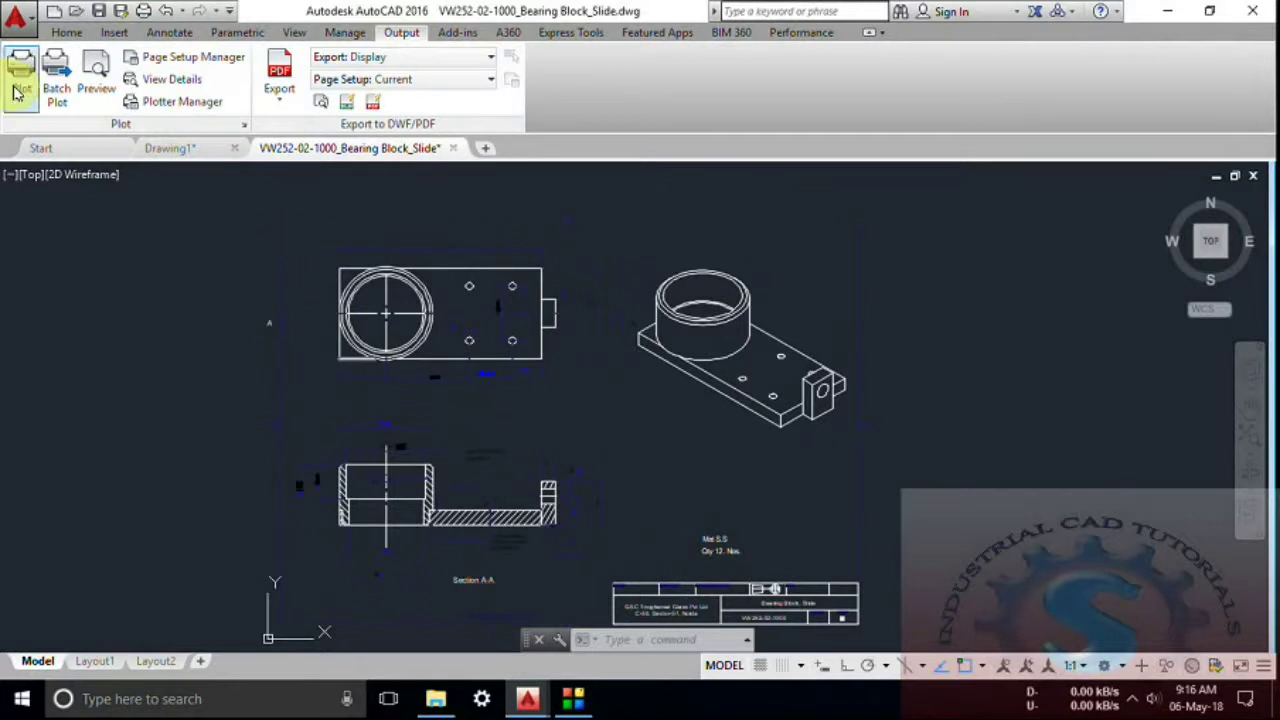
{"action": "left_click", "coordinate": [207, 57]}
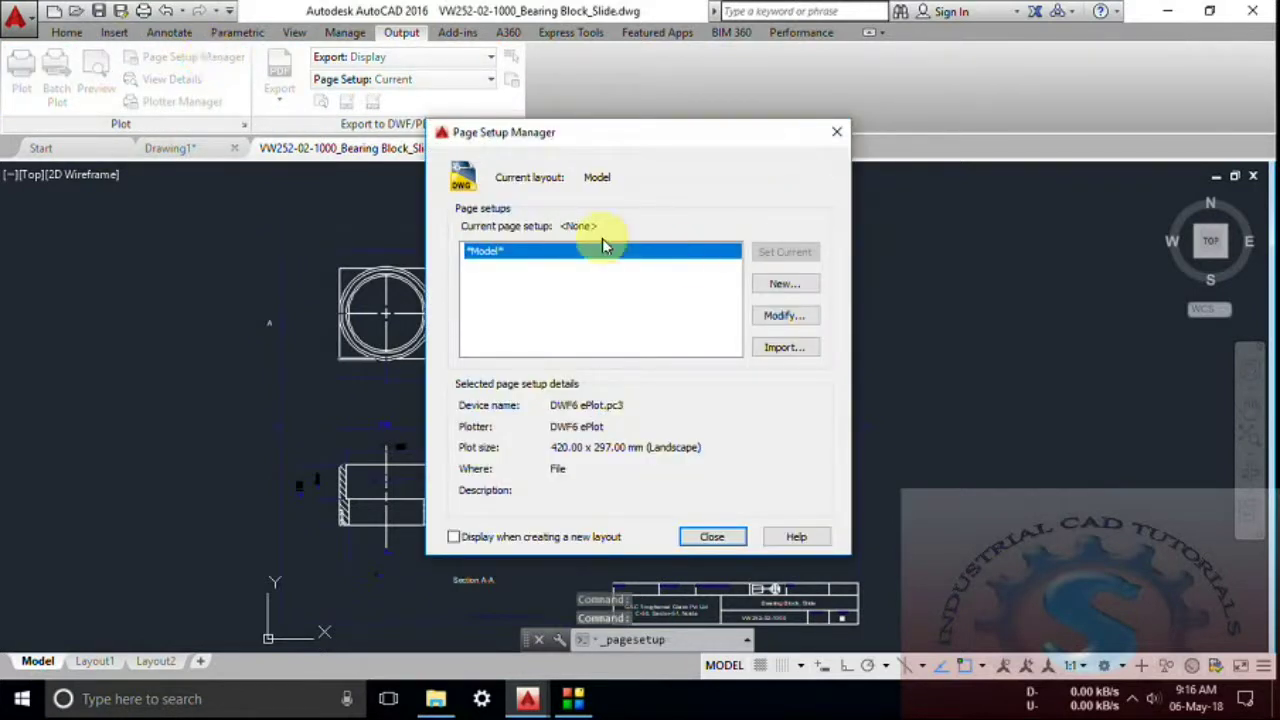
{"action": "left_click", "coordinate": [455, 539]}
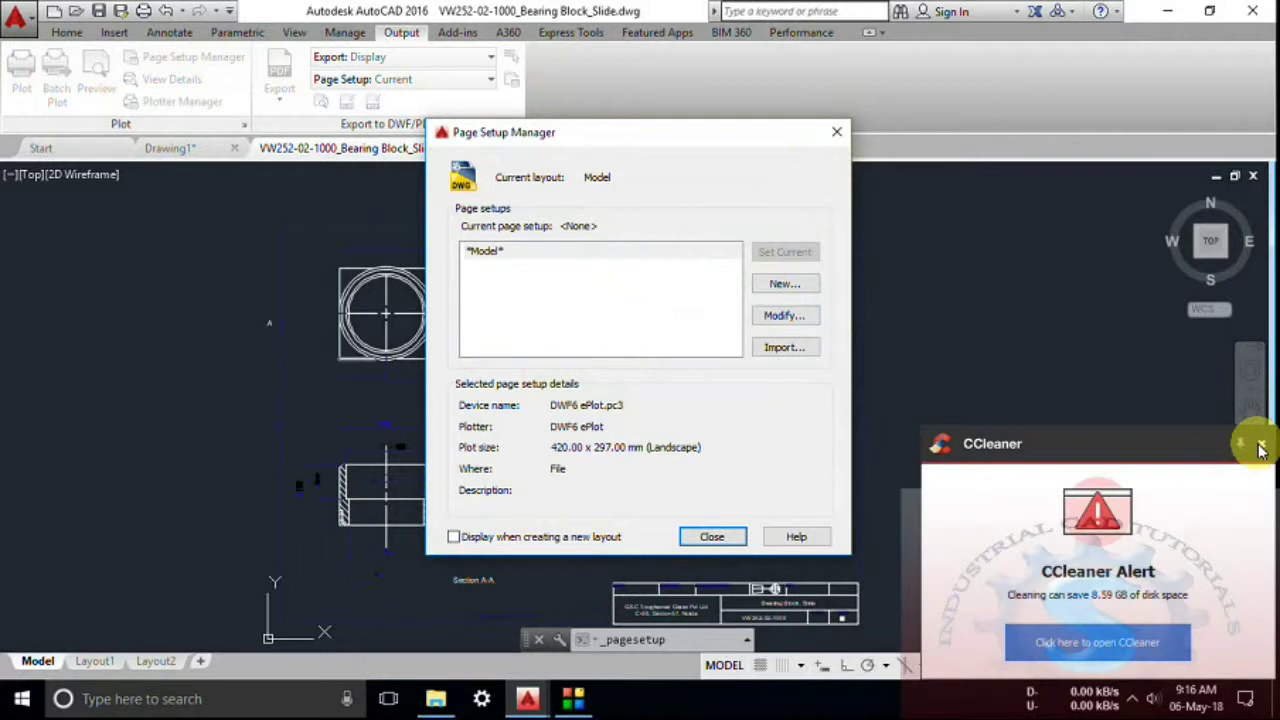
{"action": "left_click", "coordinate": [1261, 446]}
Step: Change the Model page setup's plotter to doPDF 9, reviewing its properties without changes
{"action": "left_click", "coordinate": [788, 317]}
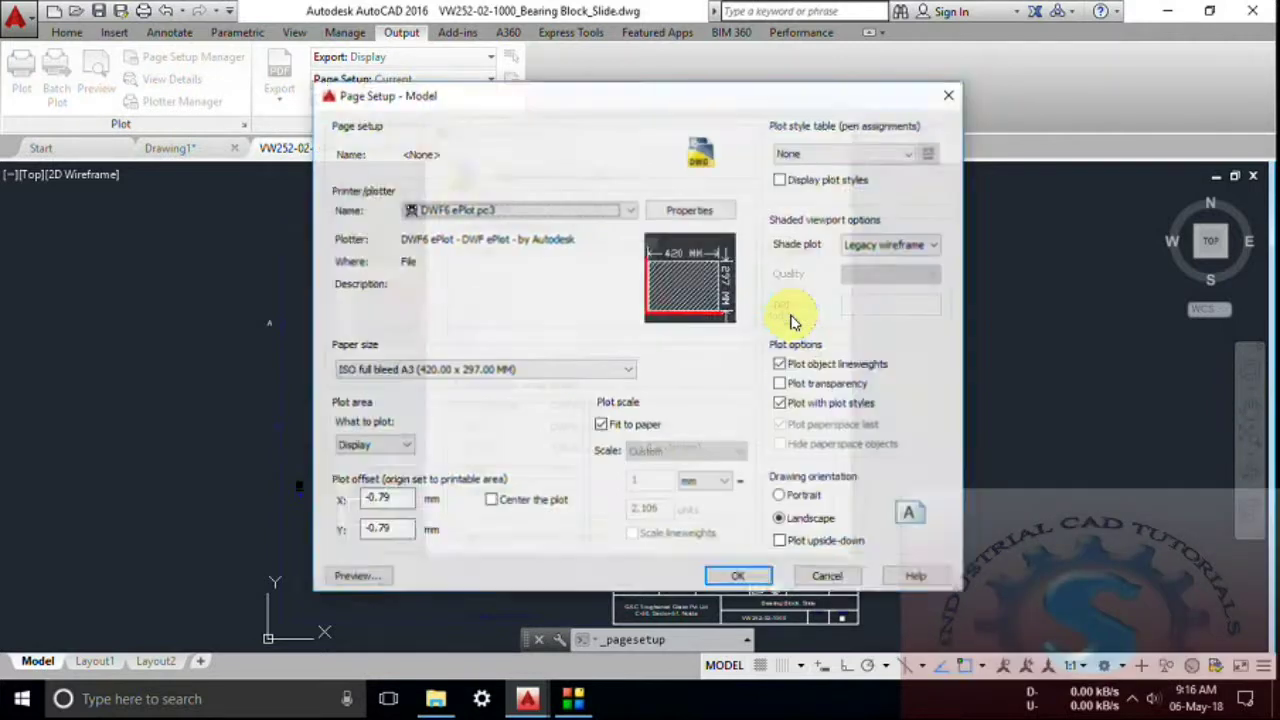
{"action": "left_click", "coordinate": [607, 206]}
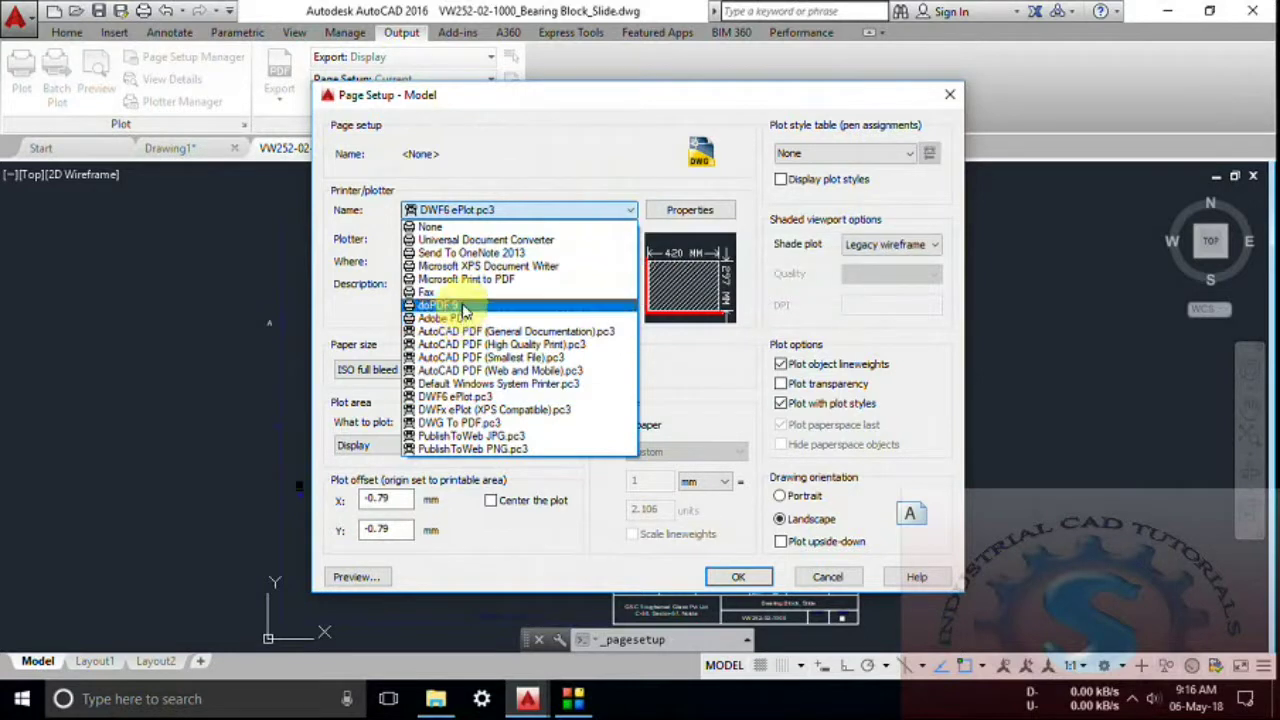
{"action": "left_click", "coordinate": [458, 305]}
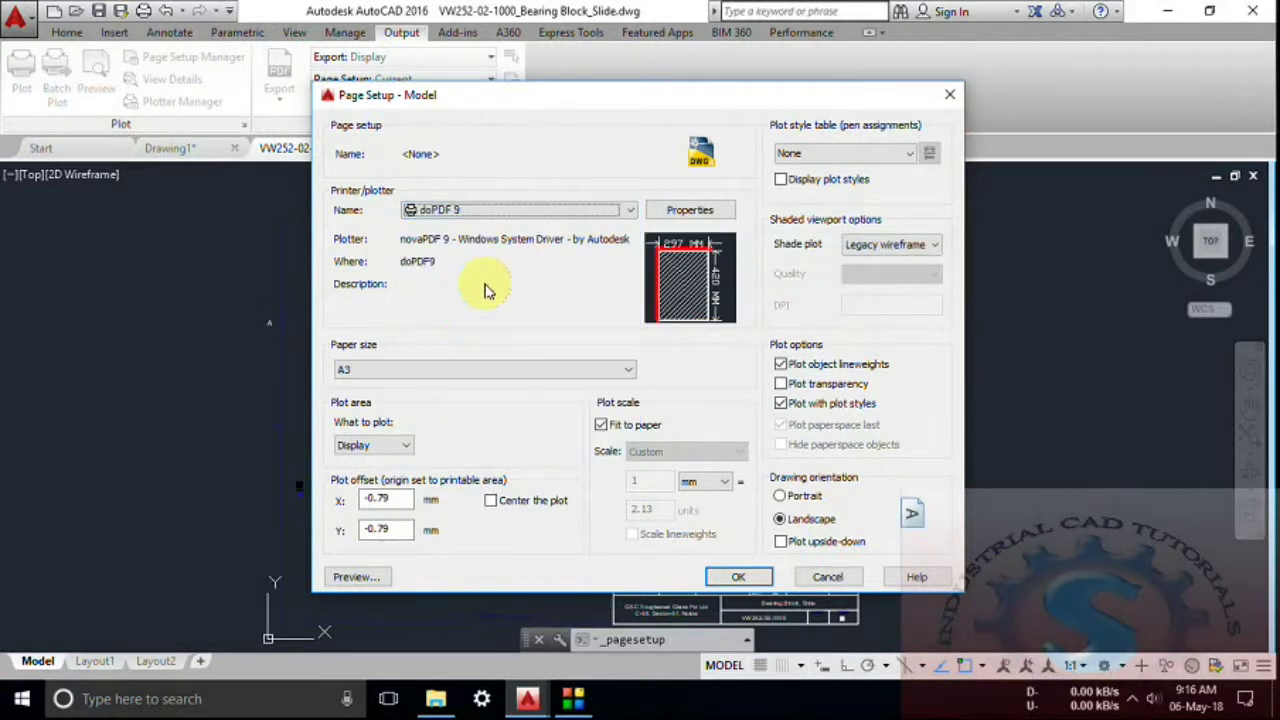
{"action": "left_click", "coordinate": [714, 210]}
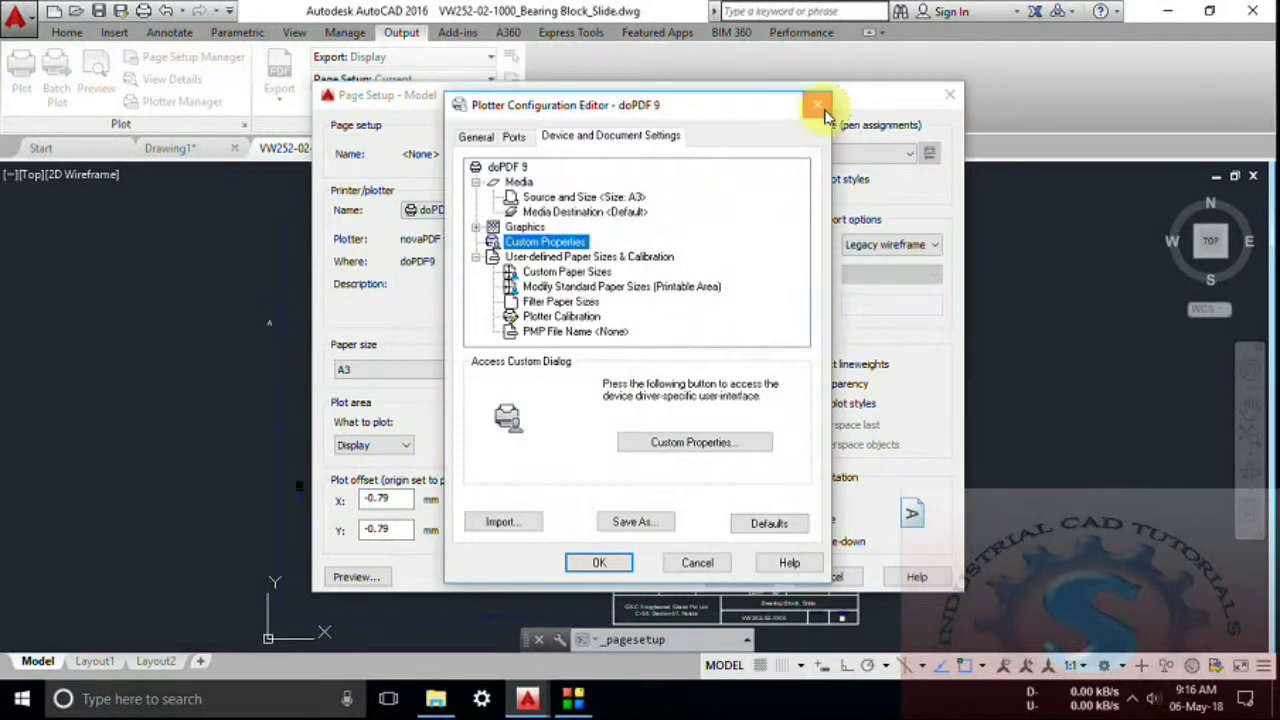
{"action": "left_click", "coordinate": [820, 107]}
Step: Set the plot area to a window around the whole sheet and center the plot
{"action": "left_click", "coordinate": [404, 448]}
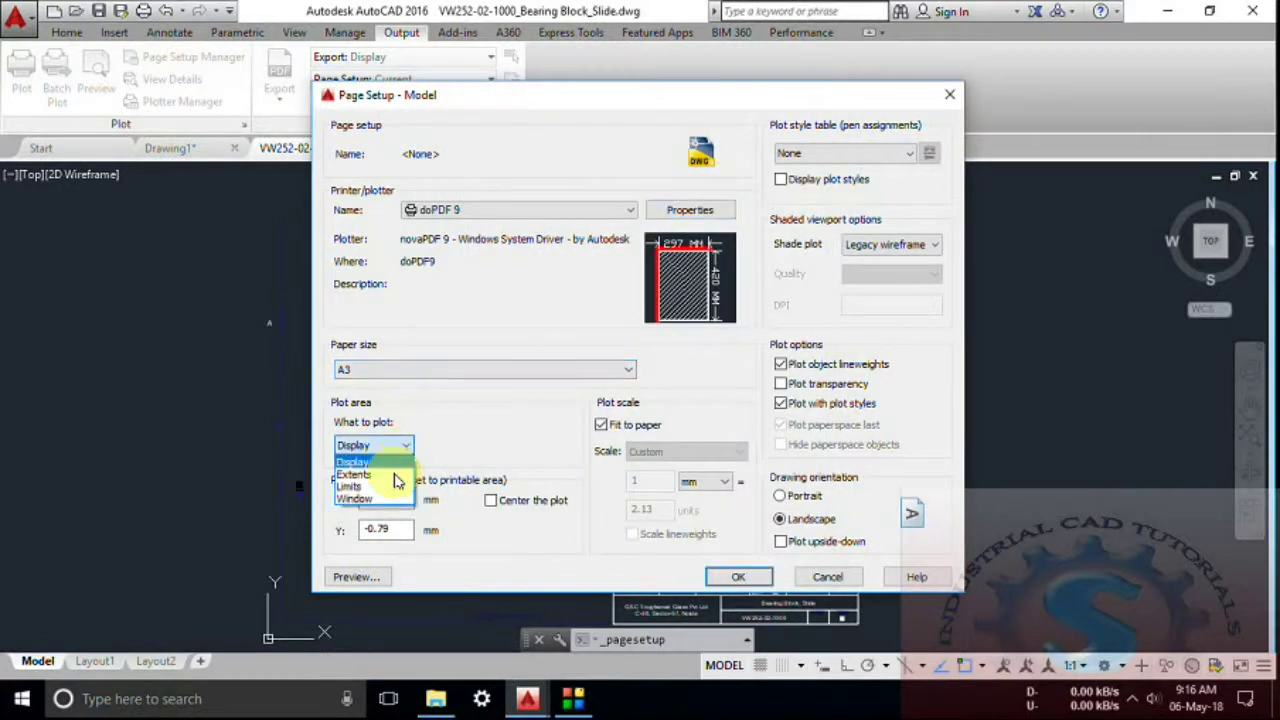
{"action": "left_click", "coordinate": [389, 499]}
{"action": "scroll", "coordinate": [335, 340], "scroll_direction": "down", "scroll_amount": 2}
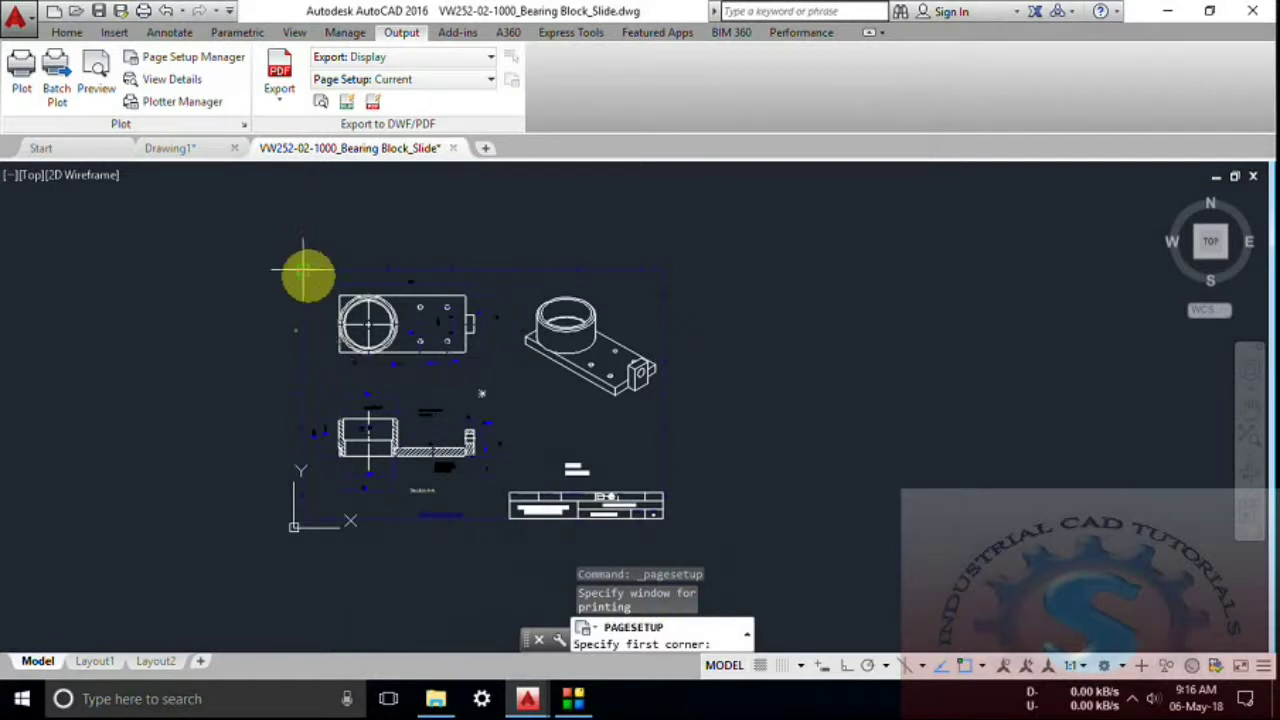
{"action": "middle_click_drag", "start_coordinate": [306, 277], "coordinate": [314, 313]}
{"action": "left_click", "coordinate": [309, 310]}
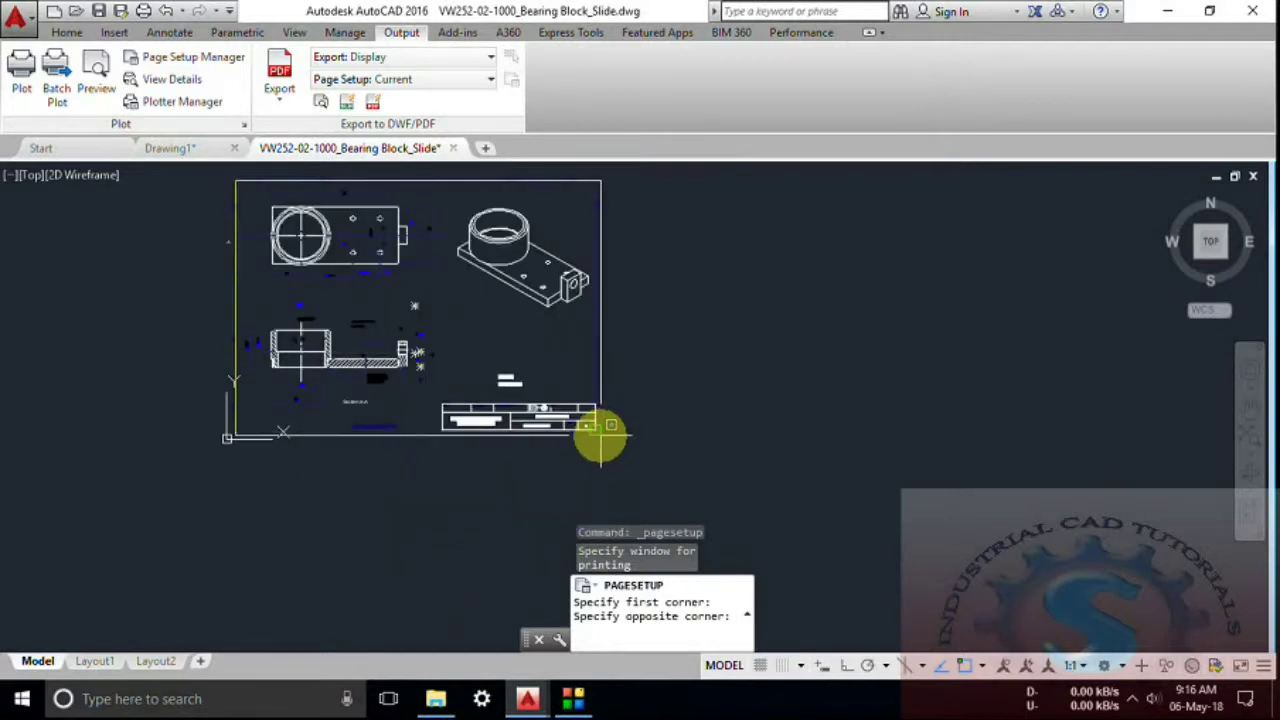
{"action": "left_click", "coordinate": [603, 432]}
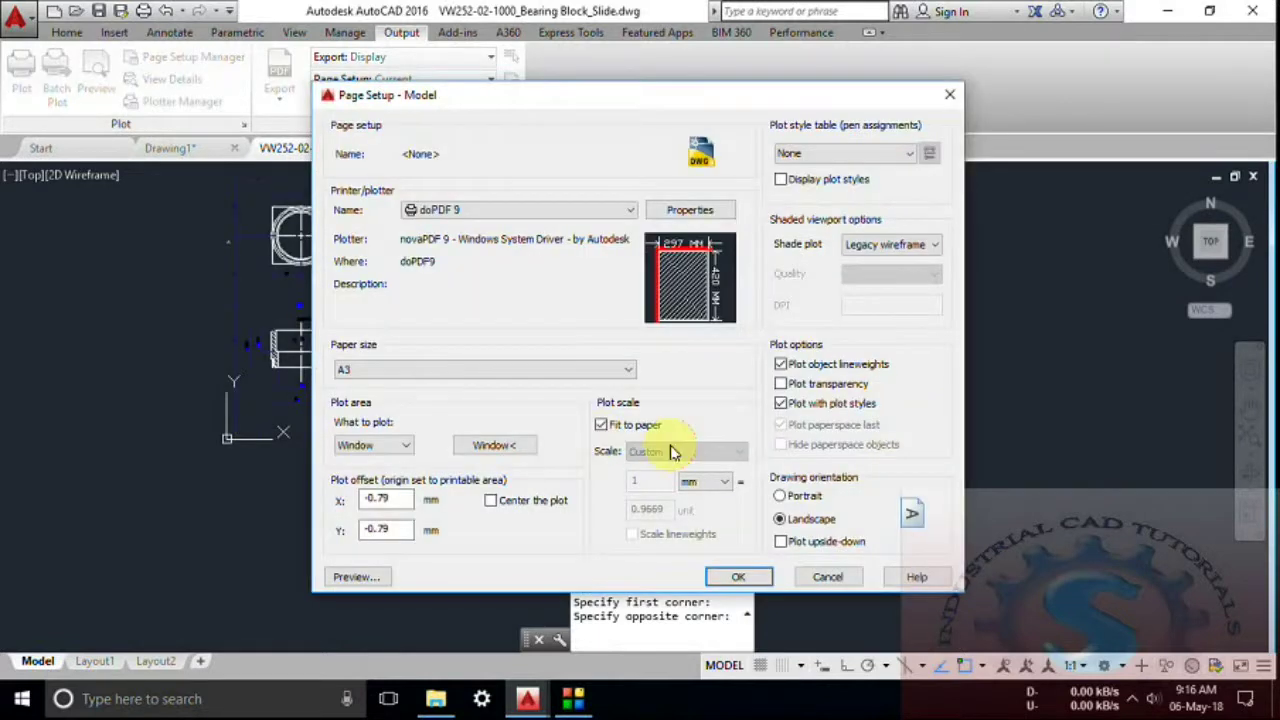
{"action": "left_click", "coordinate": [489, 502]}
Step: Preview the plot in portrait and landscape, ending with landscape orientation
{"action": "left_click", "coordinate": [360, 577]}
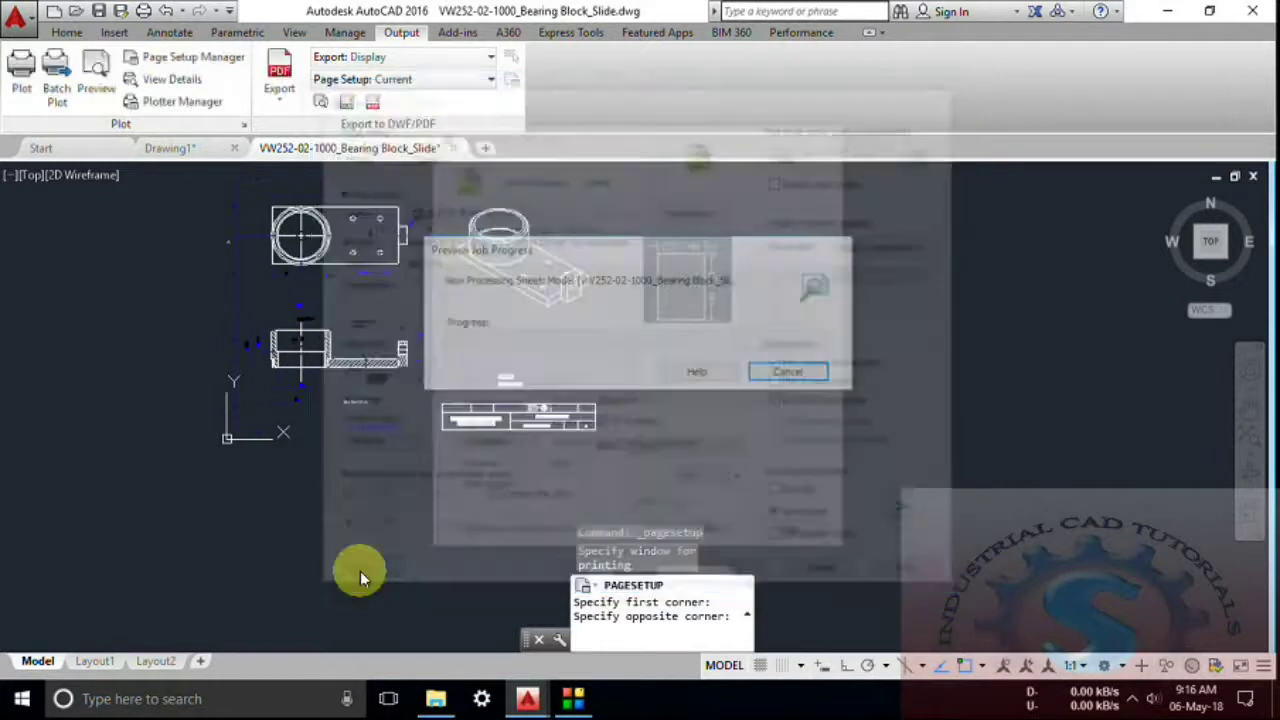
{"action": "scroll", "coordinate": [625, 443], "scroll_direction": "up", "scroll_amount": 5}
{"action": "scroll", "coordinate": [625, 443], "scroll_direction": "down", "scroll_amount": 5}
{"action": "scroll", "coordinate": [630, 448], "scroll_direction": "up", "scroll_amount": 5}
{"action": "scroll", "coordinate": [630, 448], "scroll_direction": "down", "scroll_amount": 5}
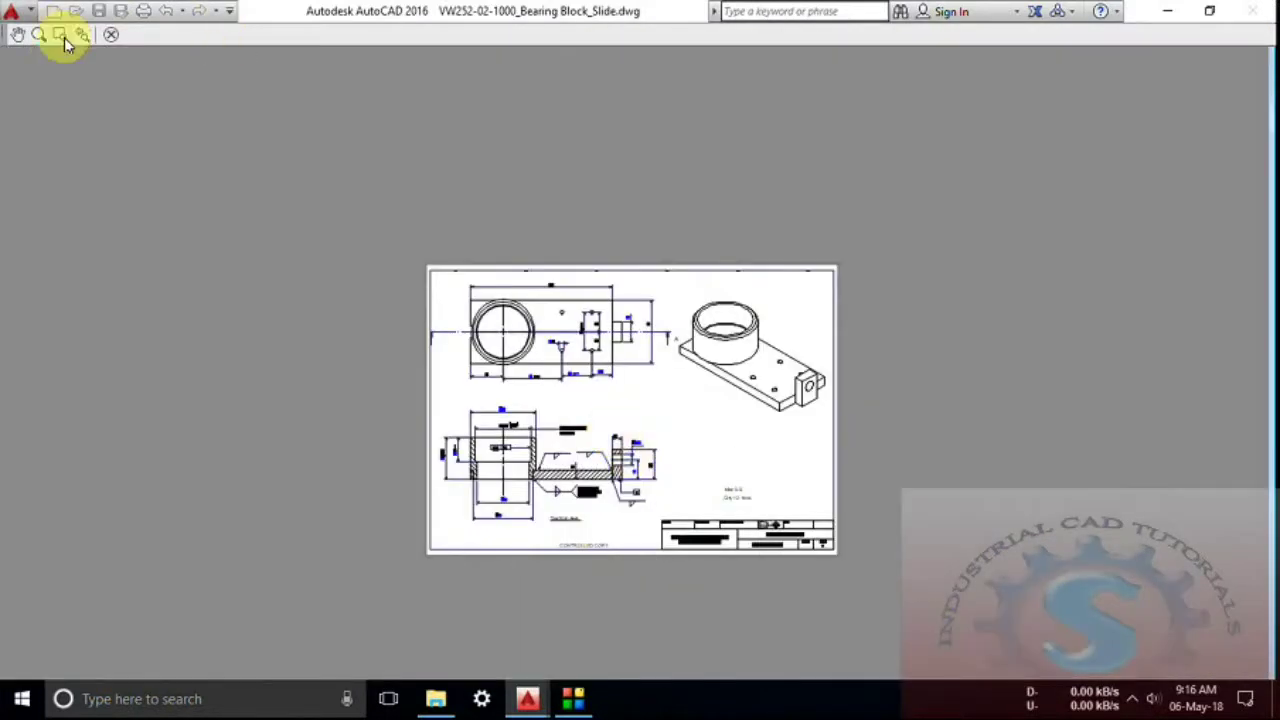
{"action": "left_click", "coordinate": [110, 37]}
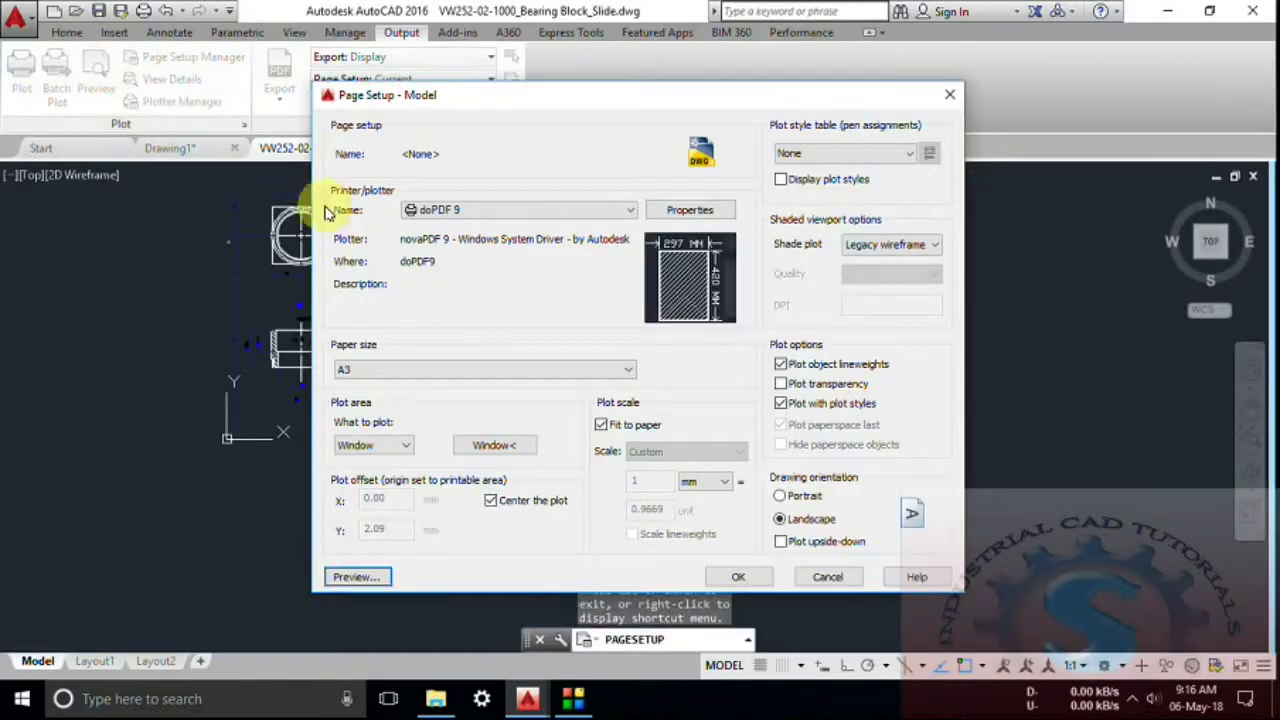
{"action": "left_click", "coordinate": [781, 497]}
{"action": "left_click", "coordinate": [782, 519]}
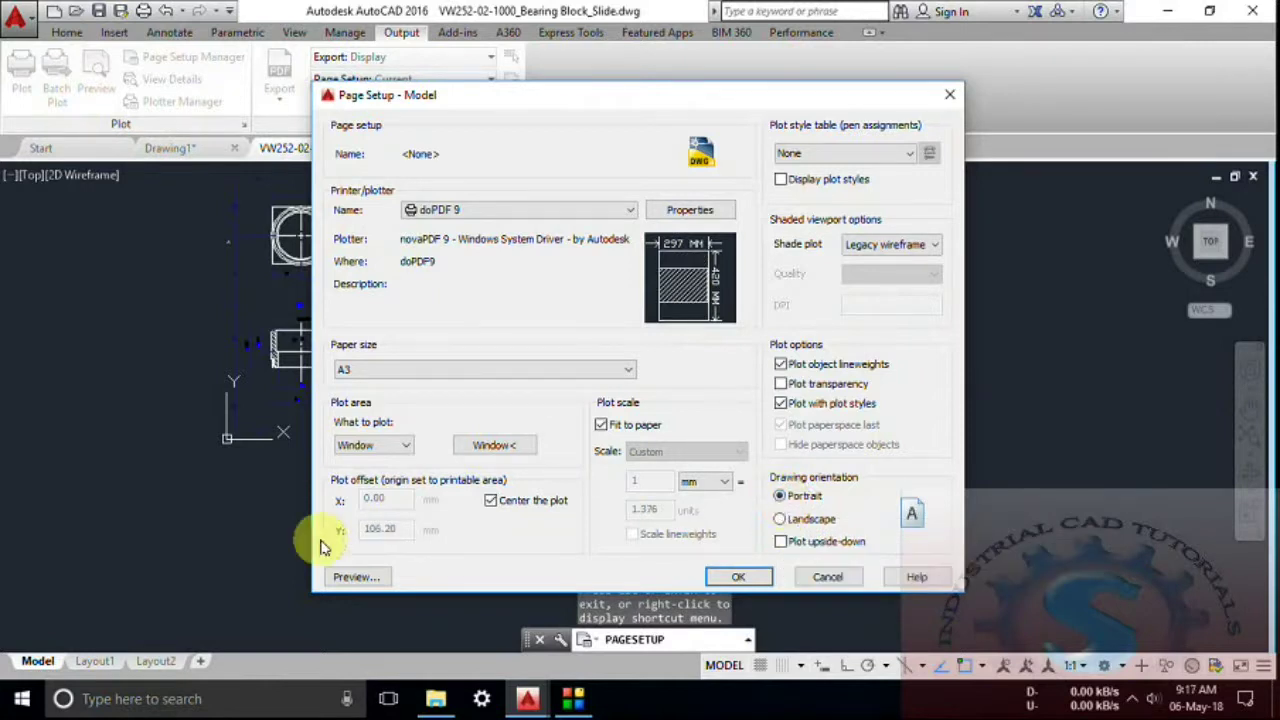
{"action": "left_click", "coordinate": [360, 578]}
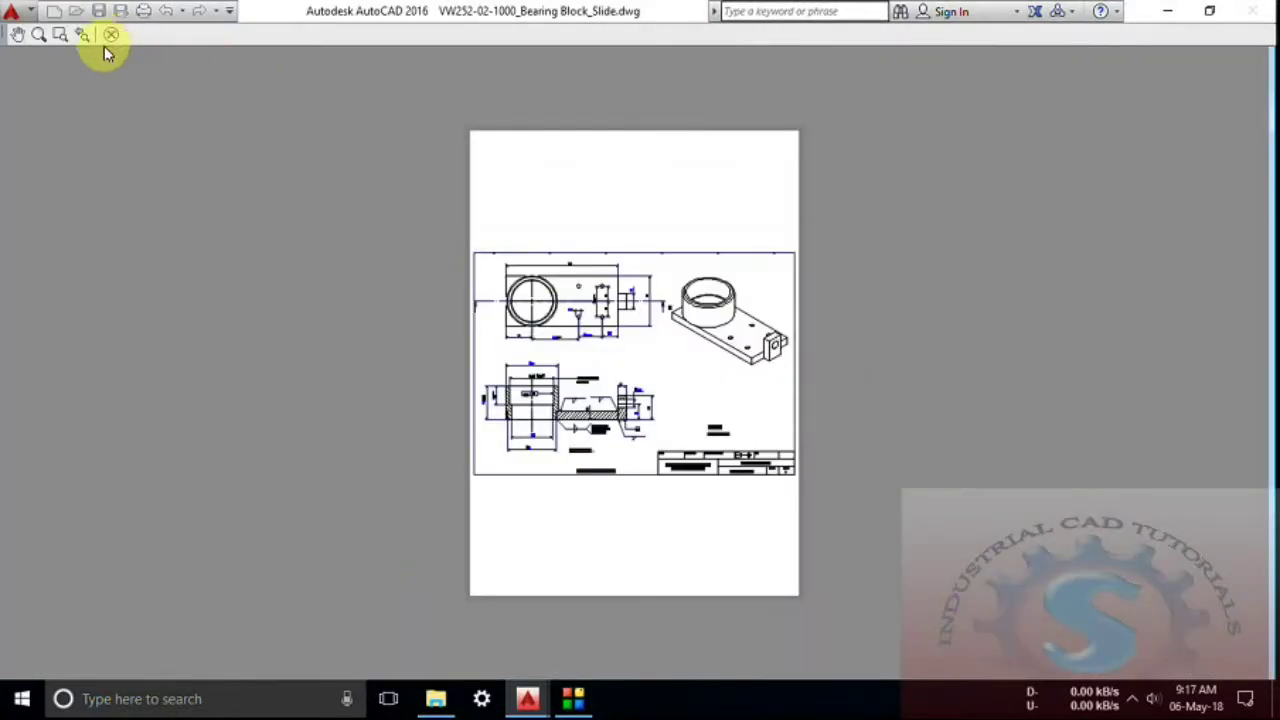
{"action": "left_click", "coordinate": [111, 34]}
{"action": "left_click", "coordinate": [782, 519]}
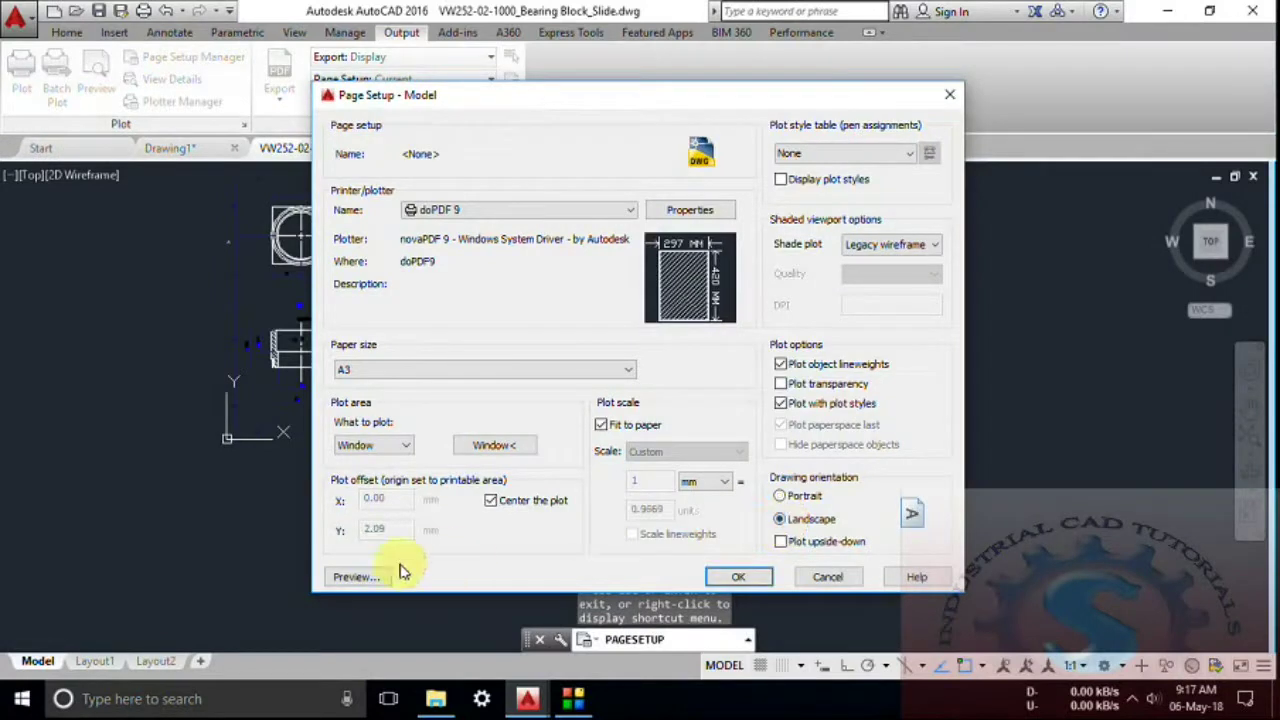
{"action": "left_click", "coordinate": [352, 577]}
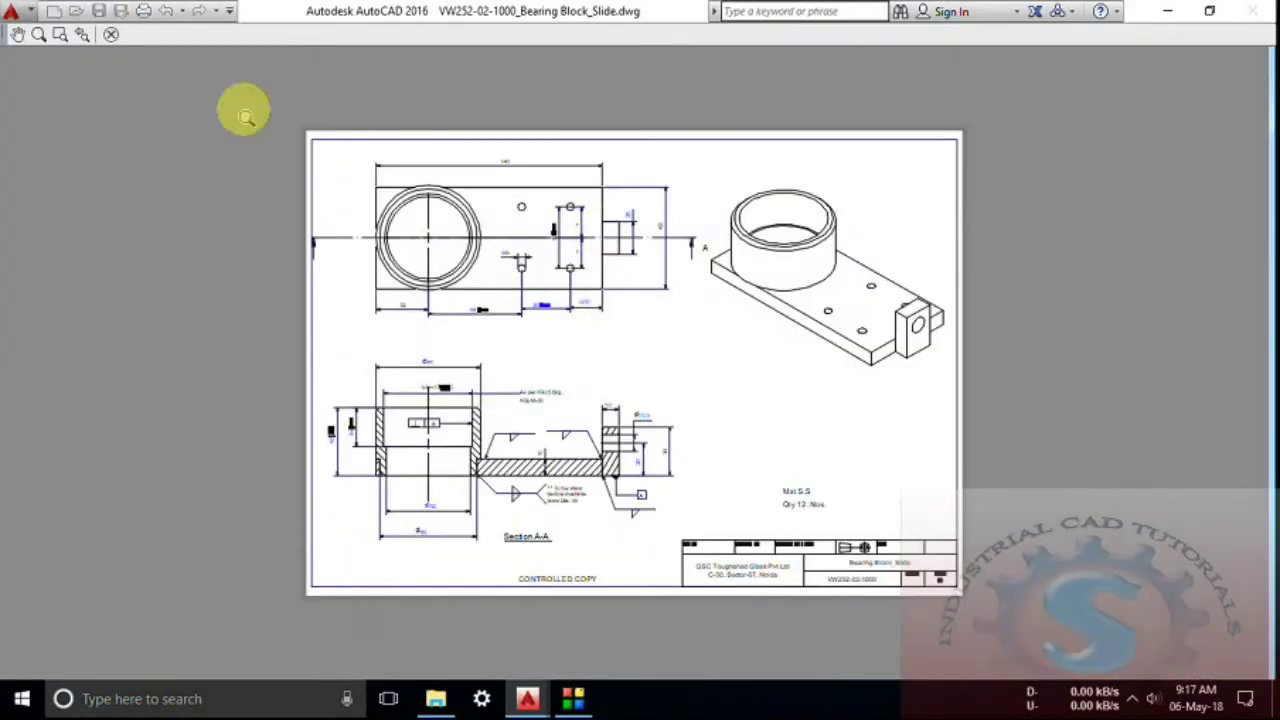
{"action": "left_click", "coordinate": [111, 34]}
Step: Keep plot style table None and Legacy wireframe shading, then close the Model page setup
{"action": "left_click", "coordinate": [880, 155]}
{"action": "left_click", "coordinate": [884, 167]}
{"action": "left_click", "coordinate": [922, 247]}
{"action": "left_click", "coordinate": [884, 259]}
{"action": "left_click", "coordinate": [950, 97]}
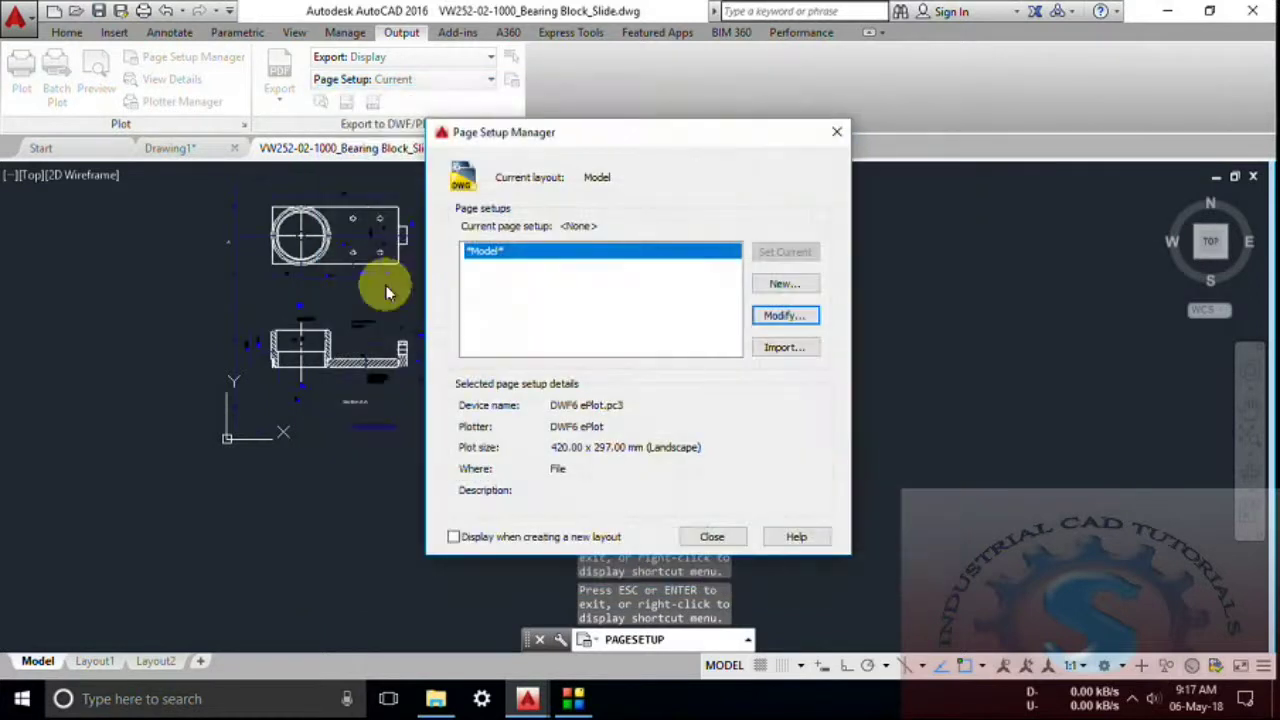
Step: Import page setups from VW252-02-1000_Bearing Block_Slide.dwg on the Desktop
{"action": "left_click", "coordinate": [787, 350]}
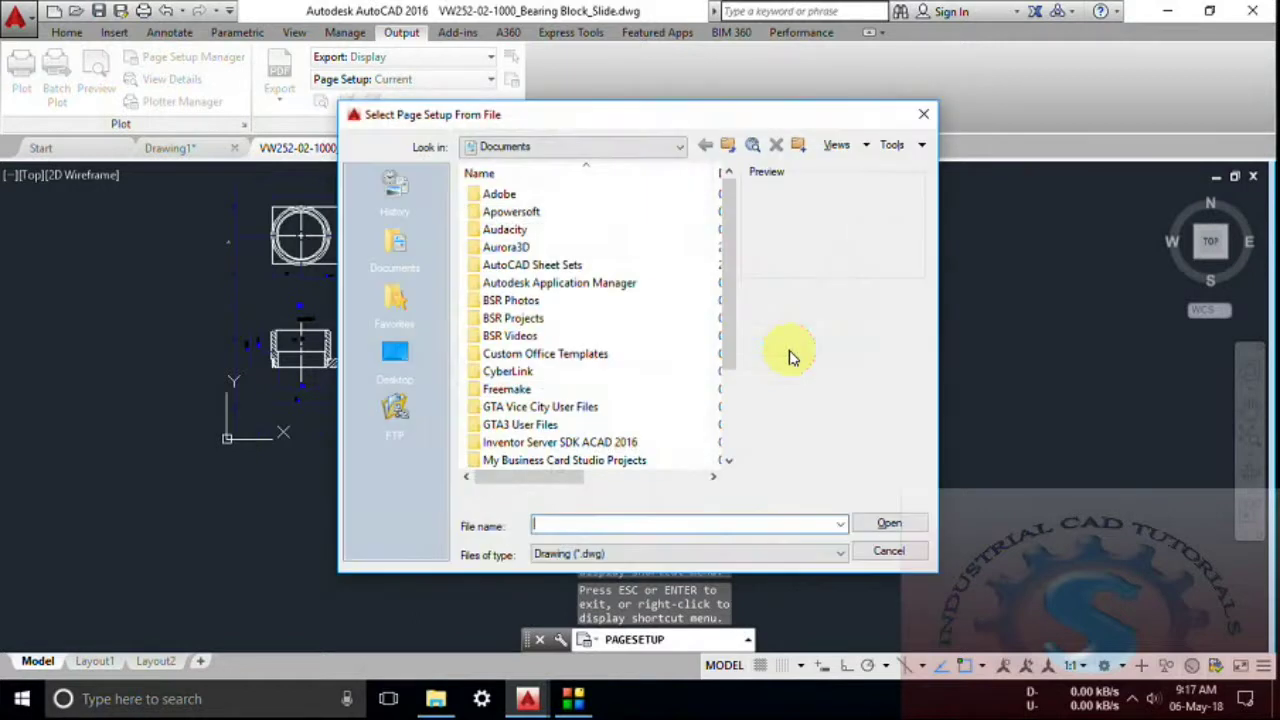
{"action": "left_click", "coordinate": [394, 355]}
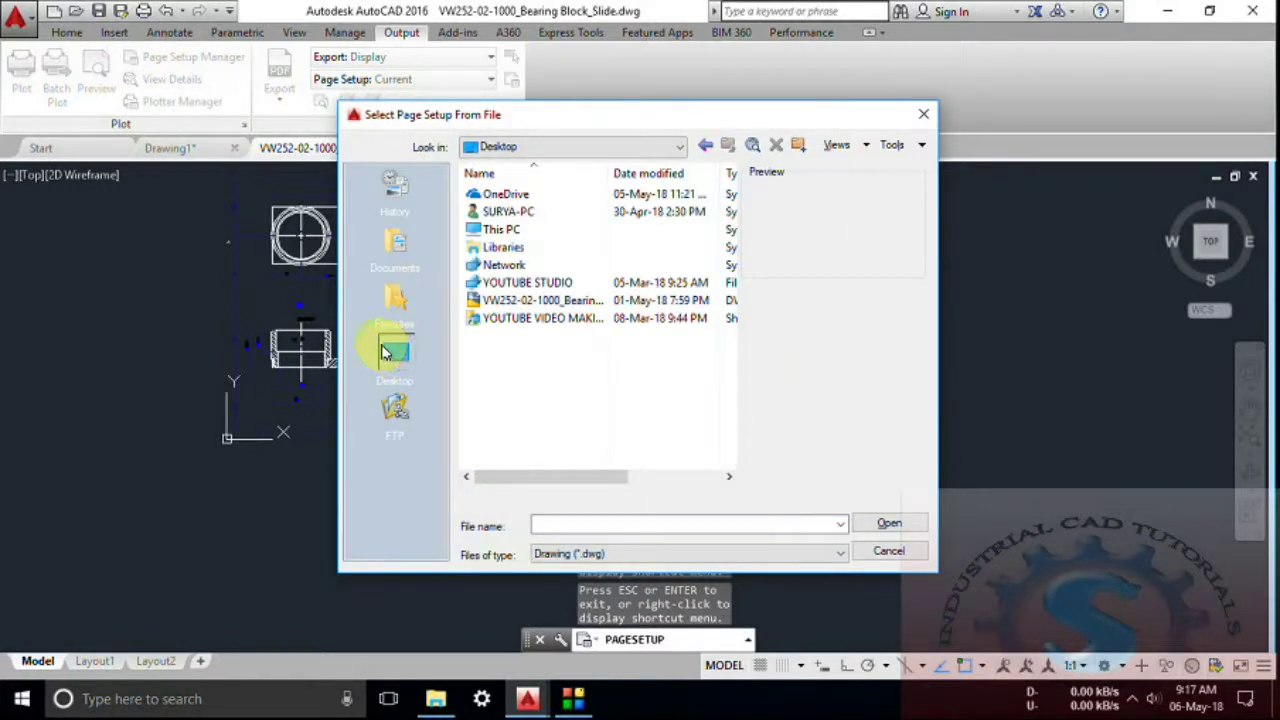
{"action": "left_click", "coordinate": [510, 301]}
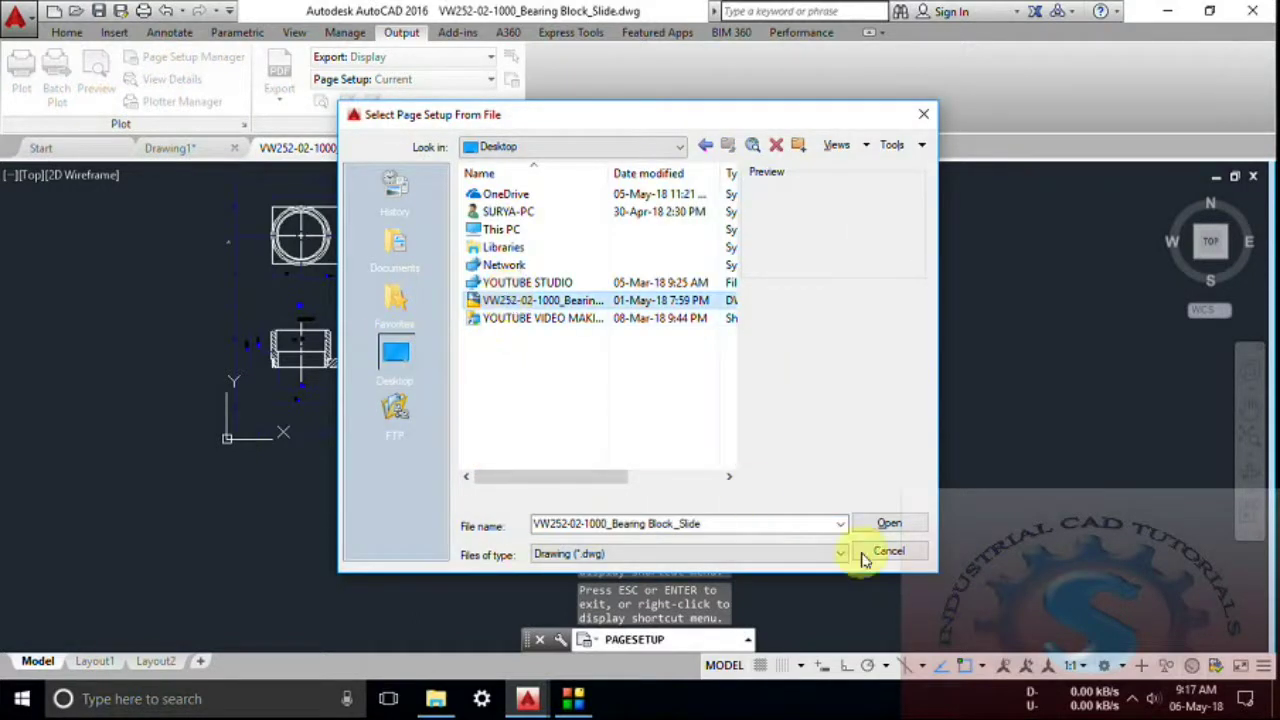
{"action": "left_click", "coordinate": [893, 524]}
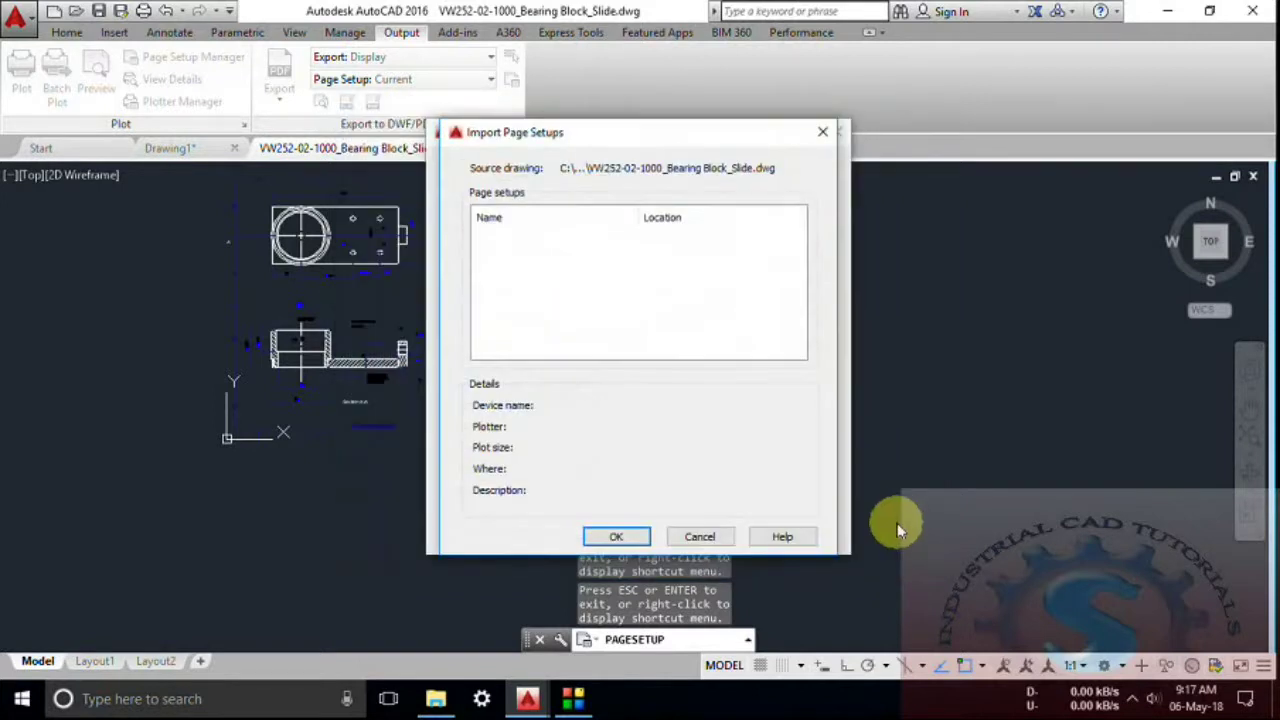
{"action": "left_click", "coordinate": [634, 539]}
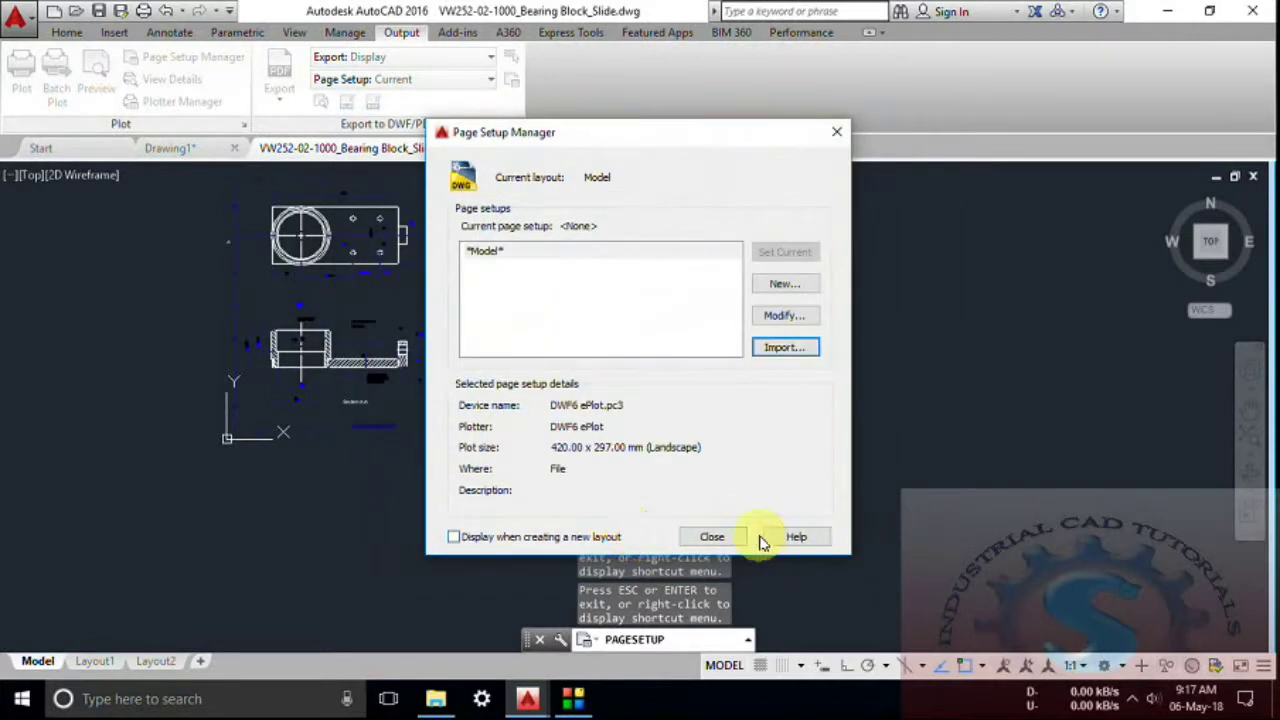
Step: Close the Page Setup Manager and review the empty Plot and Publish details
{"action": "left_click", "coordinate": [835, 134]}
{"action": "scroll", "coordinate": [785, 465], "scroll_direction": "down", "scroll_amount": 5}
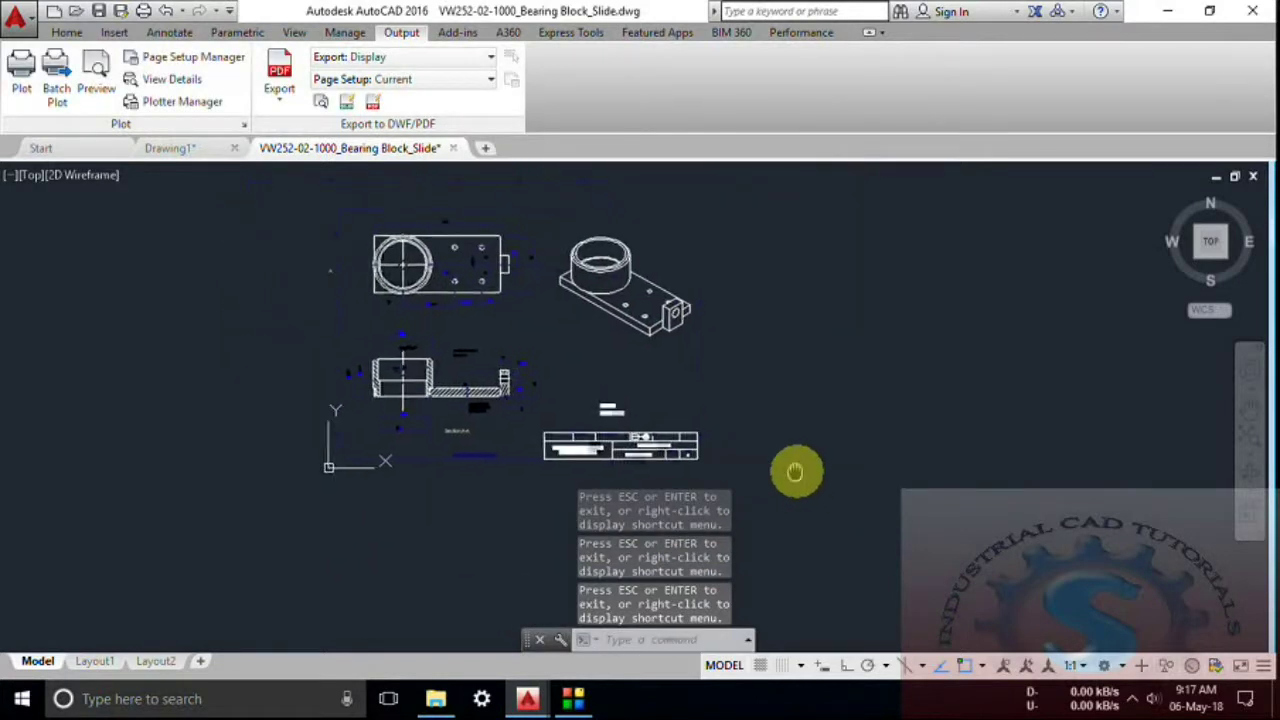
{"action": "scroll", "coordinate": [773, 467], "scroll_direction": "up", "scroll_amount": 5}
{"action": "scroll", "coordinate": [800, 520], "scroll_direction": "down", "scroll_amount": 2}
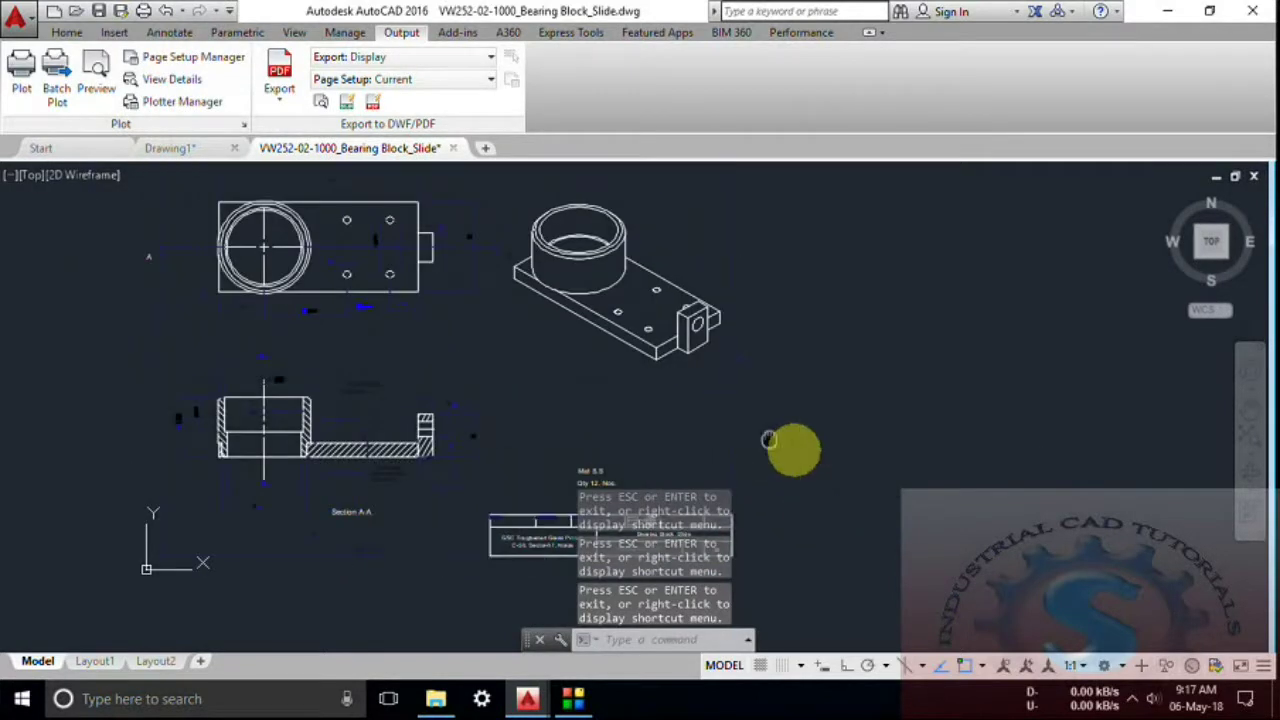
{"action": "scroll", "coordinate": [600, 300], "scroll_direction": "up", "scroll_amount": 1}
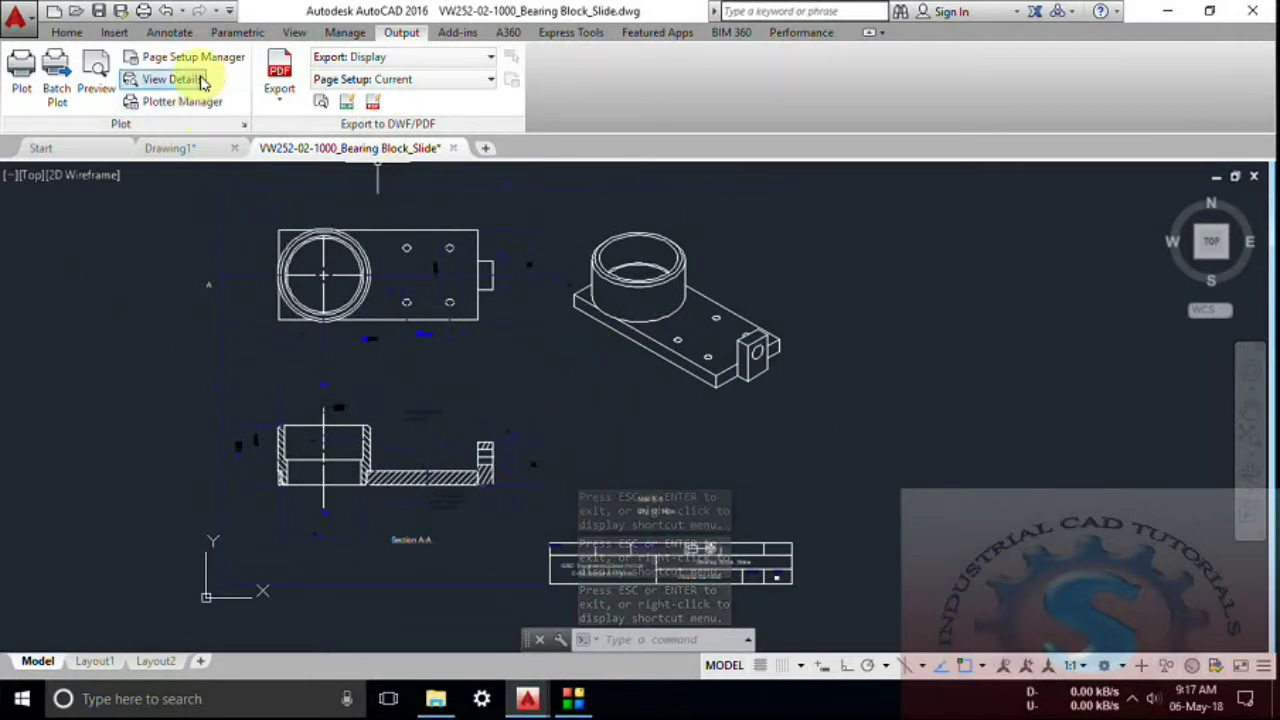
{"action": "left_click", "coordinate": [168, 79]}
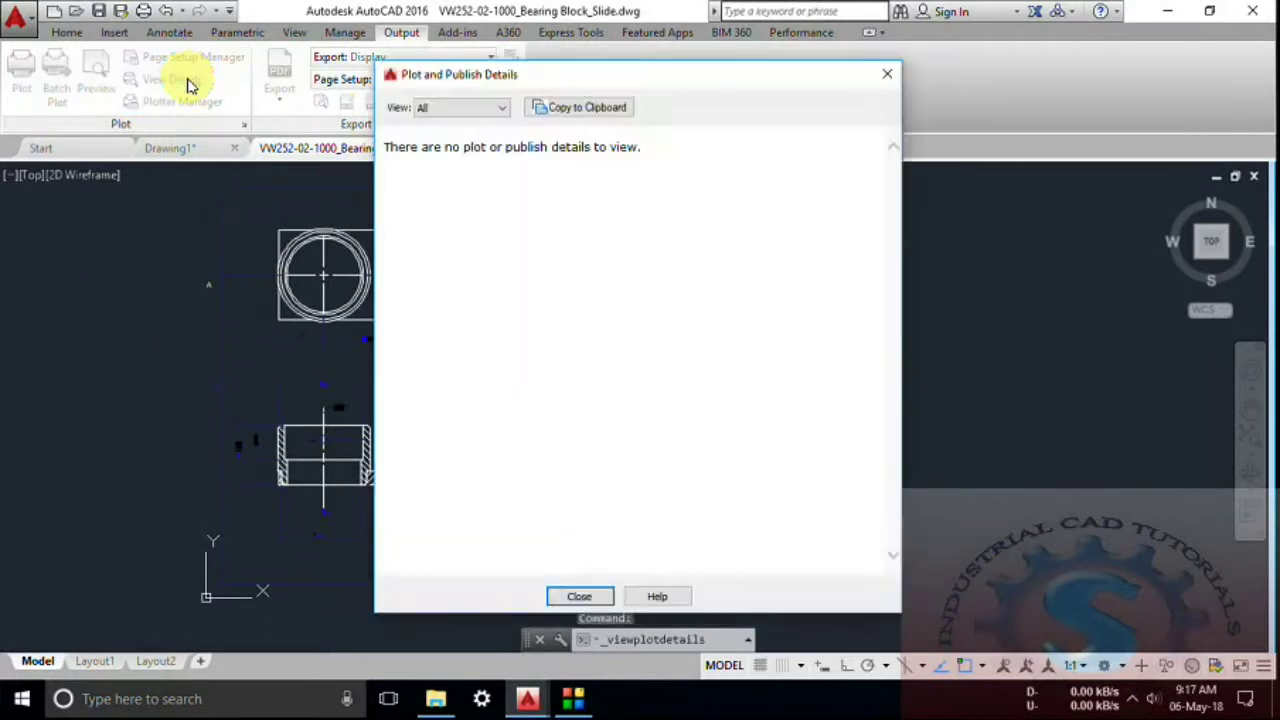
{"action": "left_click", "coordinate": [889, 77]}
Step: Reopen the Model page setup to review its DWF6 ePlot A3 settings, then close all dialogs
{"action": "left_click", "coordinate": [160, 60]}
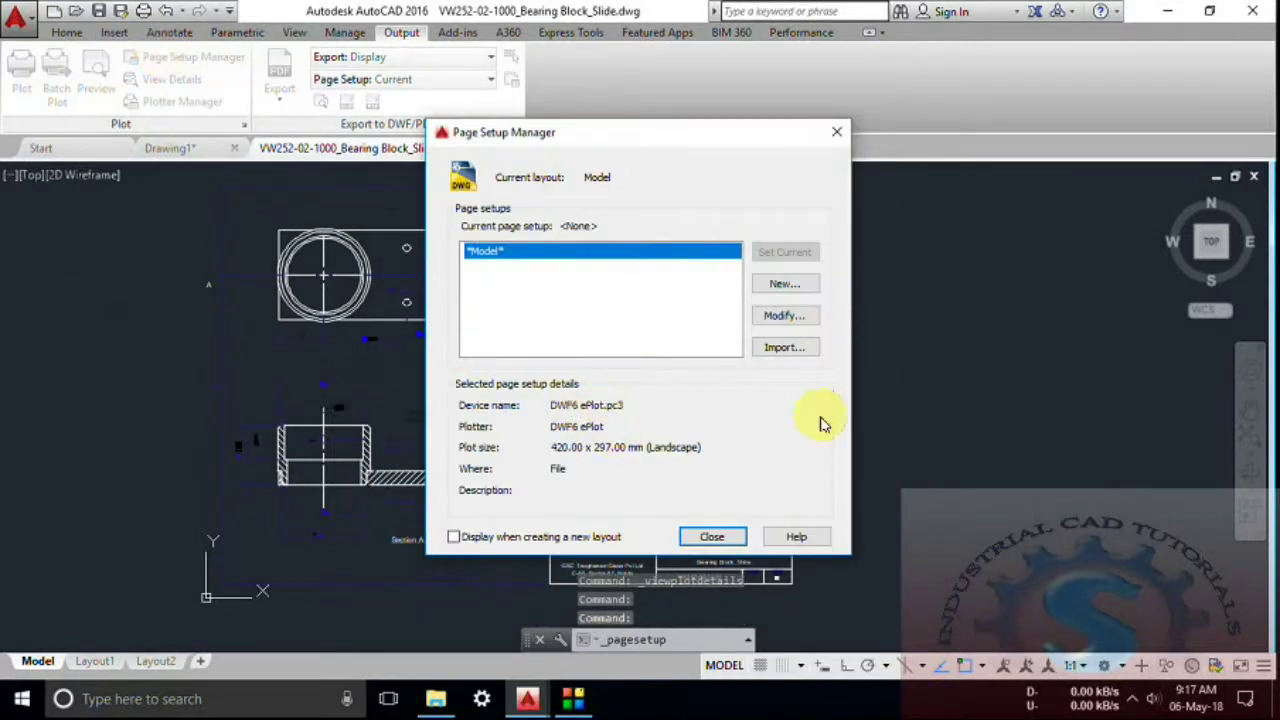
{"action": "left_click", "coordinate": [837, 134]}
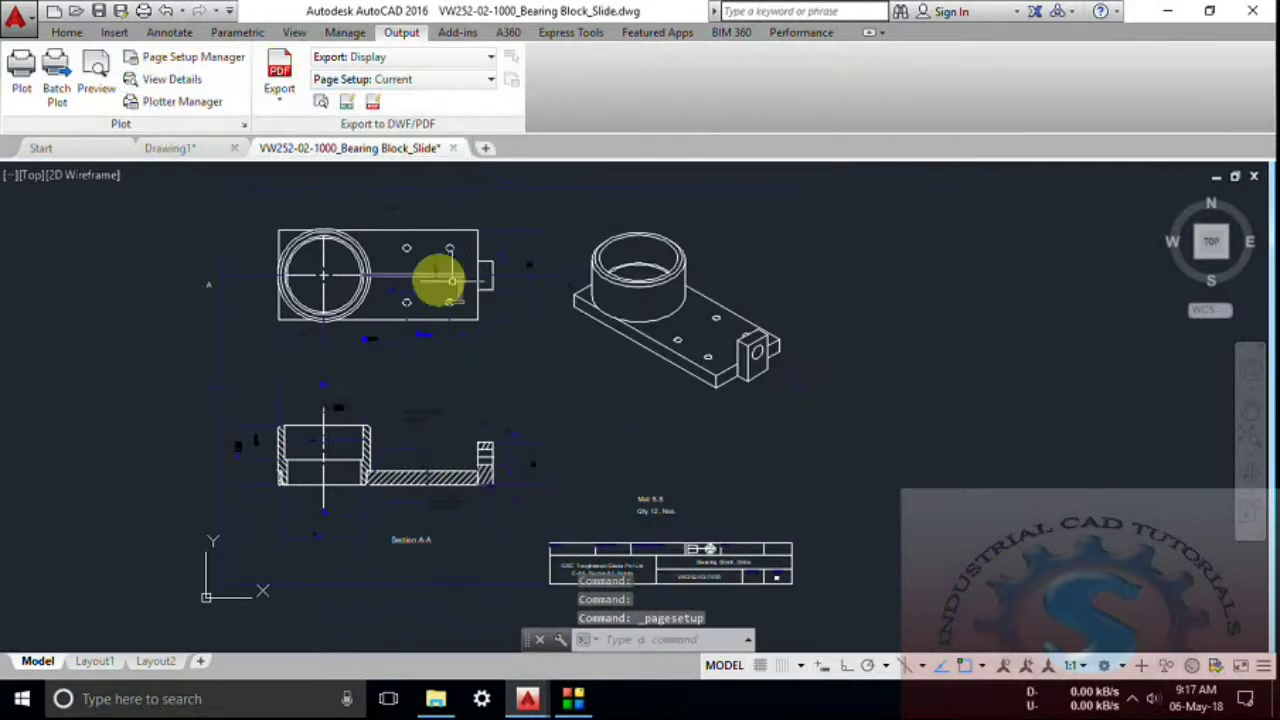
{"action": "left_click", "coordinate": [186, 59]}
{"action": "left_click", "coordinate": [786, 315]}
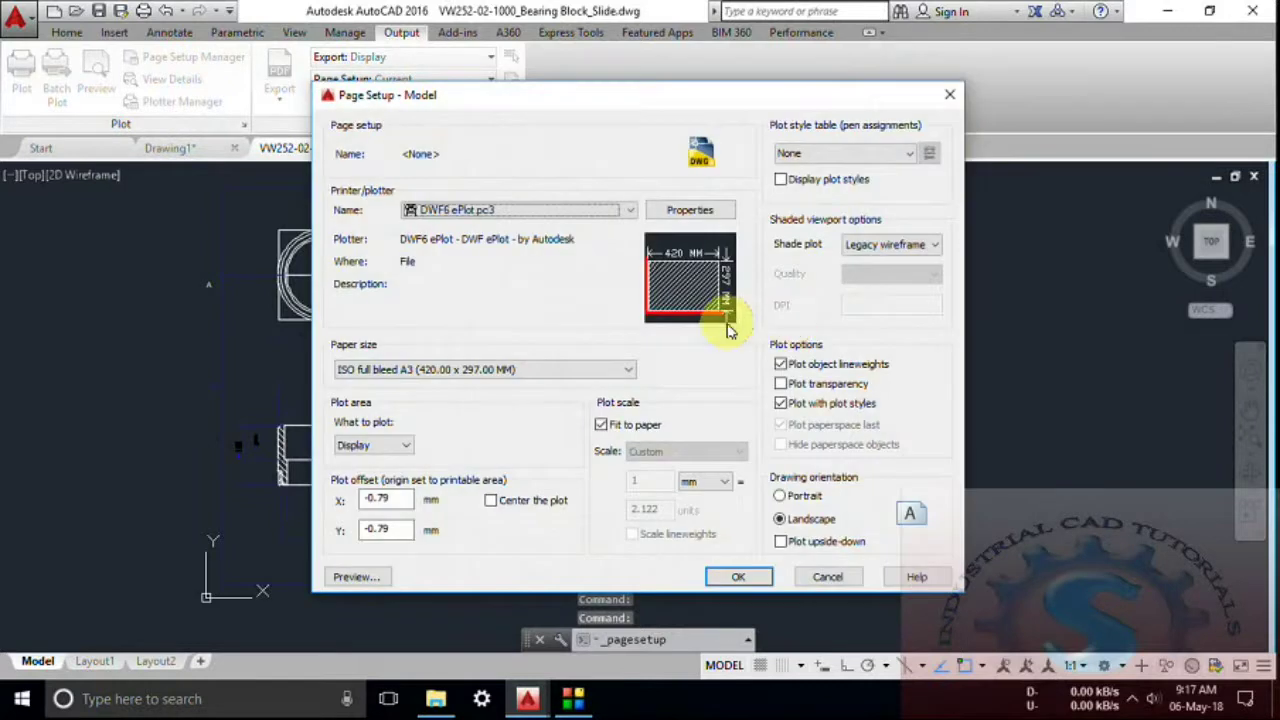
{"action": "left_click", "coordinate": [949, 94]}
{"action": "left_click", "coordinate": [838, 137]}
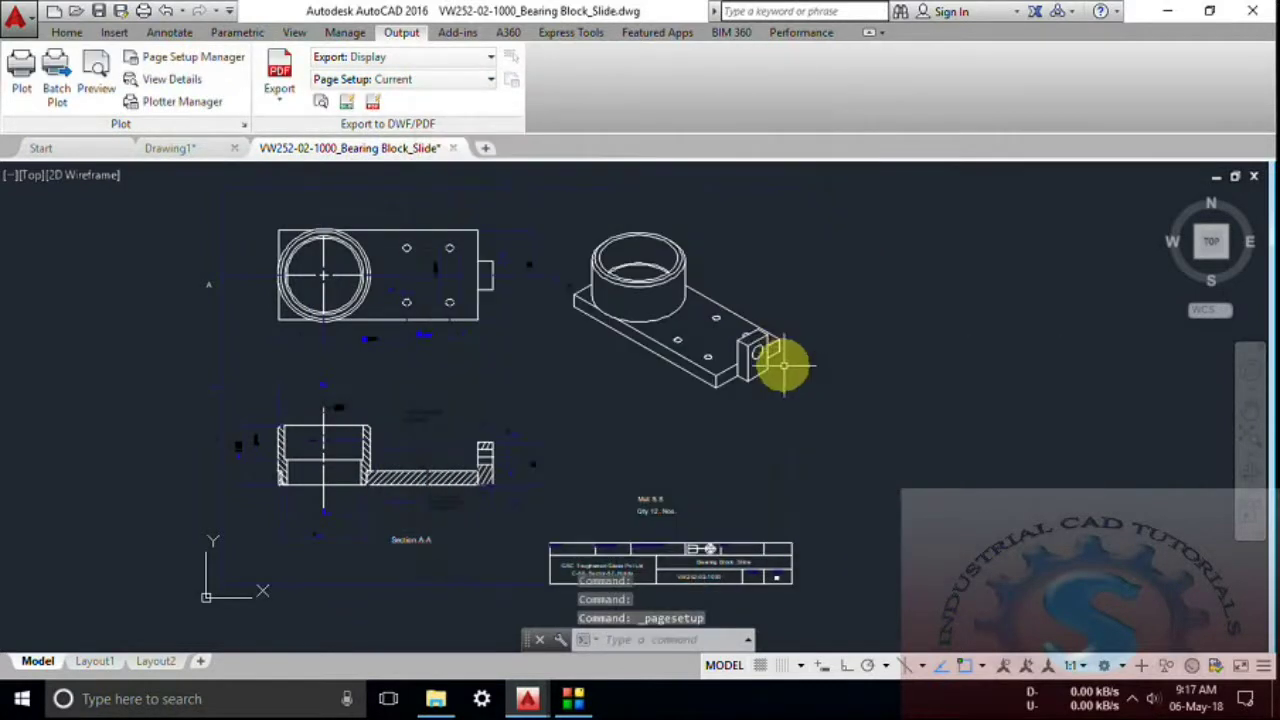
Step: Plot a centred window around the whole drawing to doPDF 9, previewing it before plotting
{"action": "key", "text": "ctrl+p"}
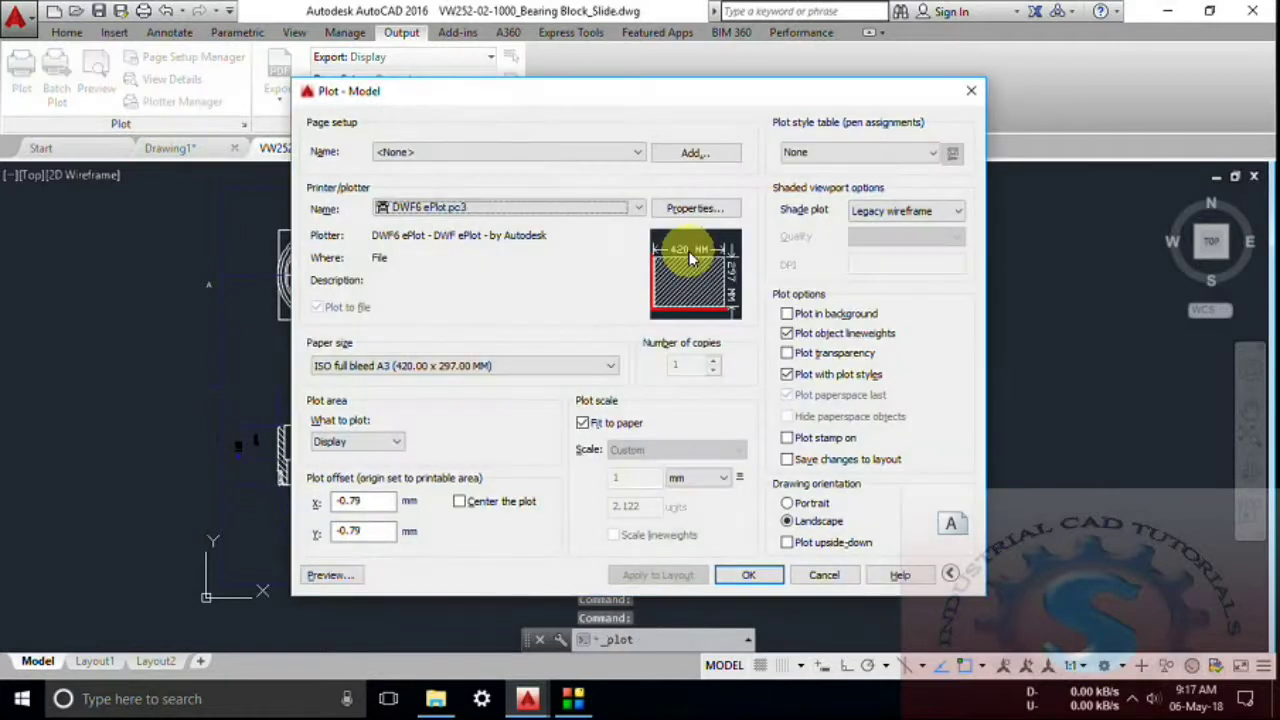
{"action": "left_click", "coordinate": [510, 208]}
{"action": "left_click", "coordinate": [428, 300]}
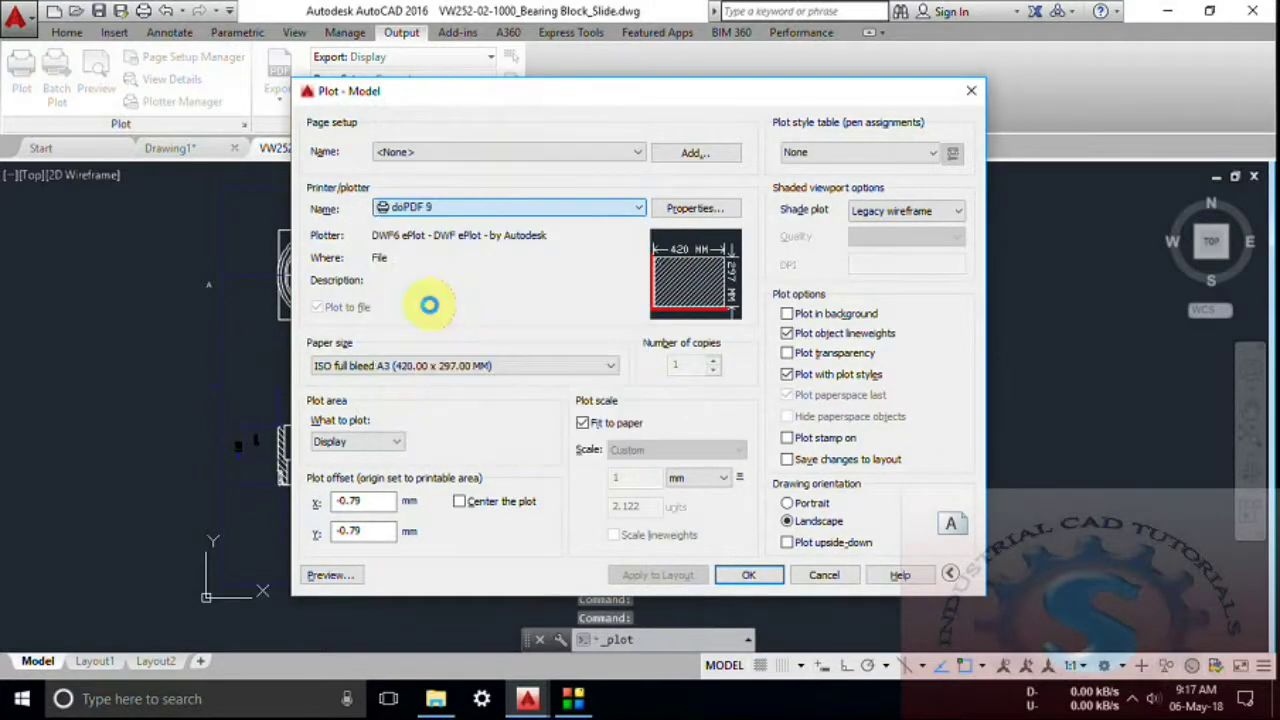
{"action": "left_click", "coordinate": [358, 441]}
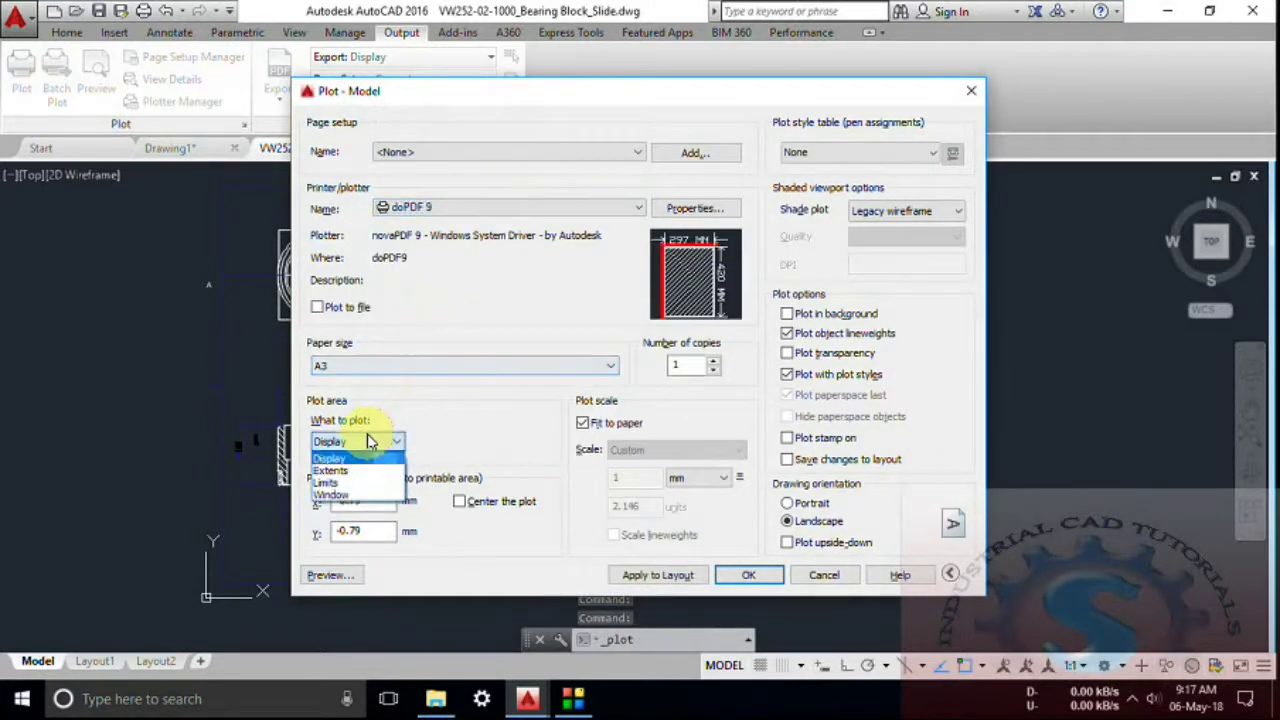
{"action": "left_click", "coordinate": [345, 495]}
{"action": "left_click", "coordinate": [214, 223]}
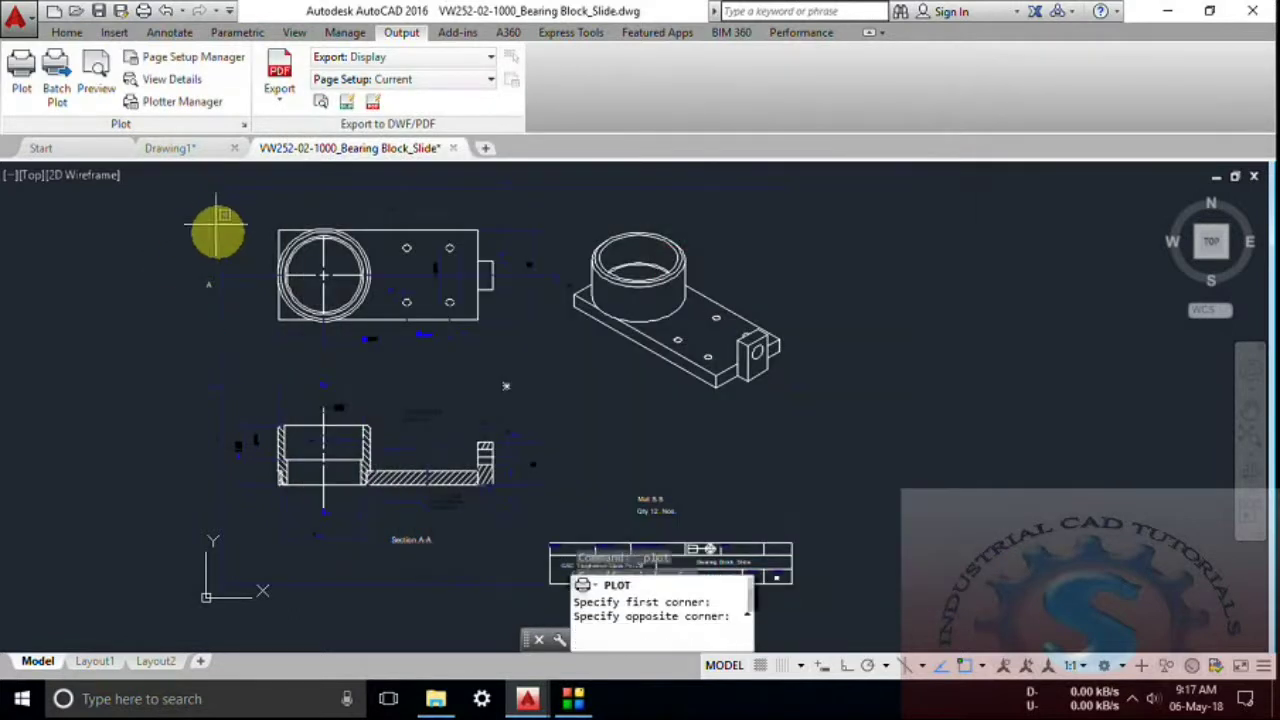
{"action": "left_click", "coordinate": [792, 580]}
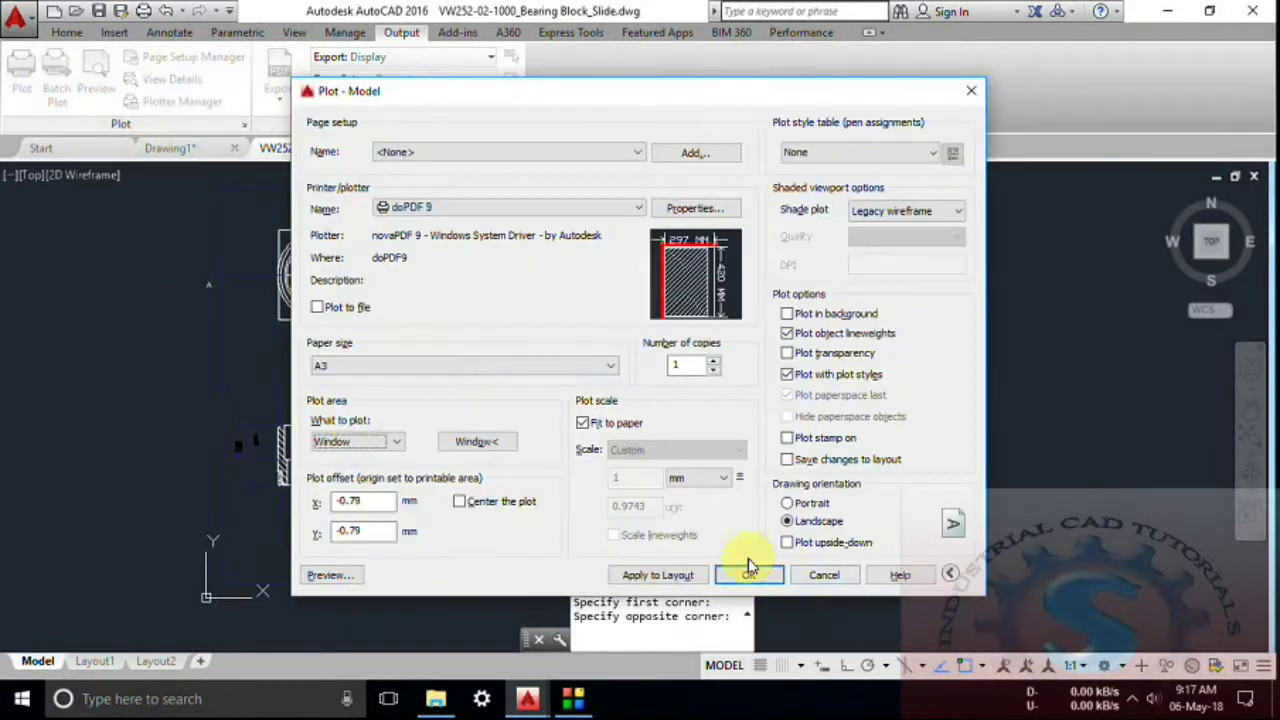
{"action": "left_click", "coordinate": [458, 502]}
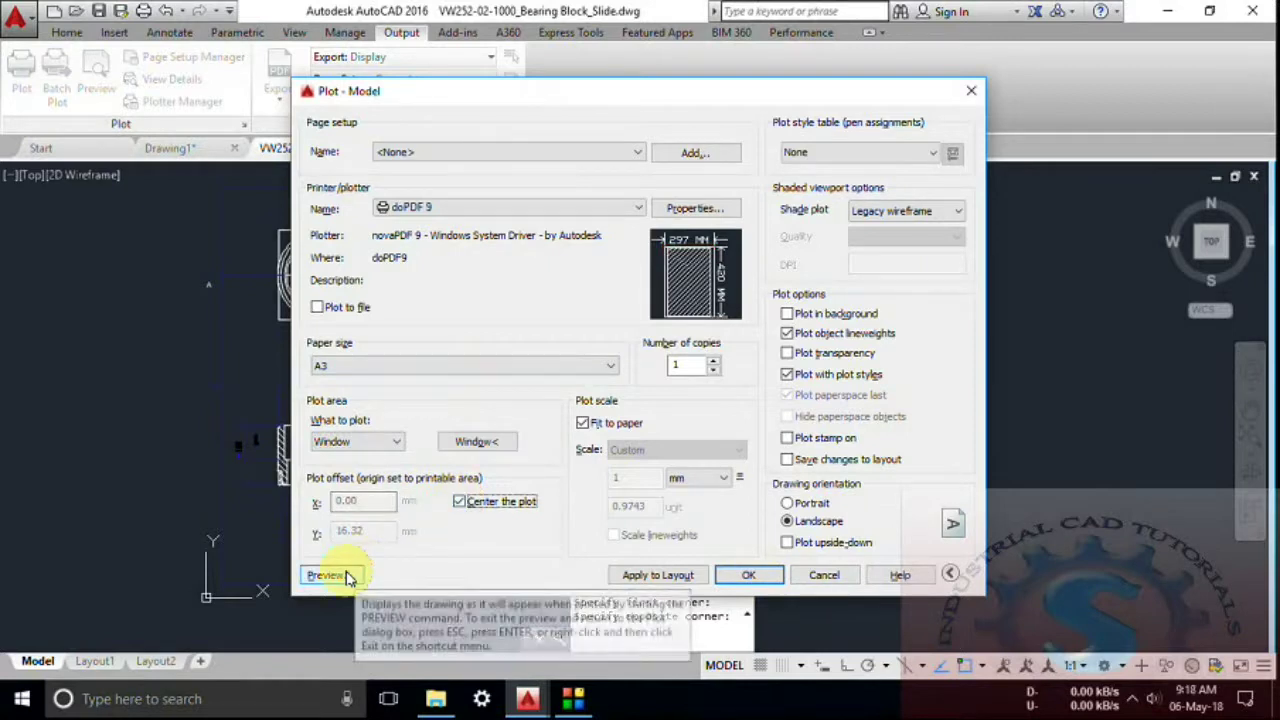
{"action": "left_click", "coordinate": [335, 575]}
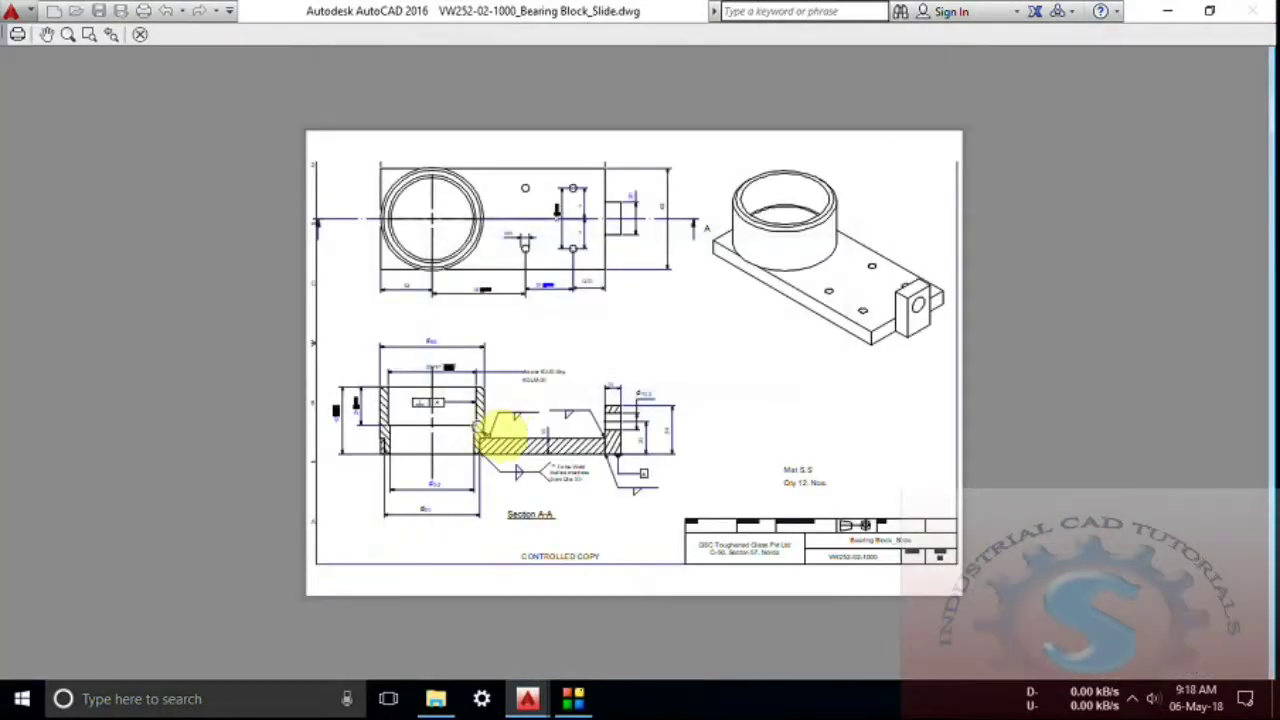
{"action": "left_click", "coordinate": [18, 34]}
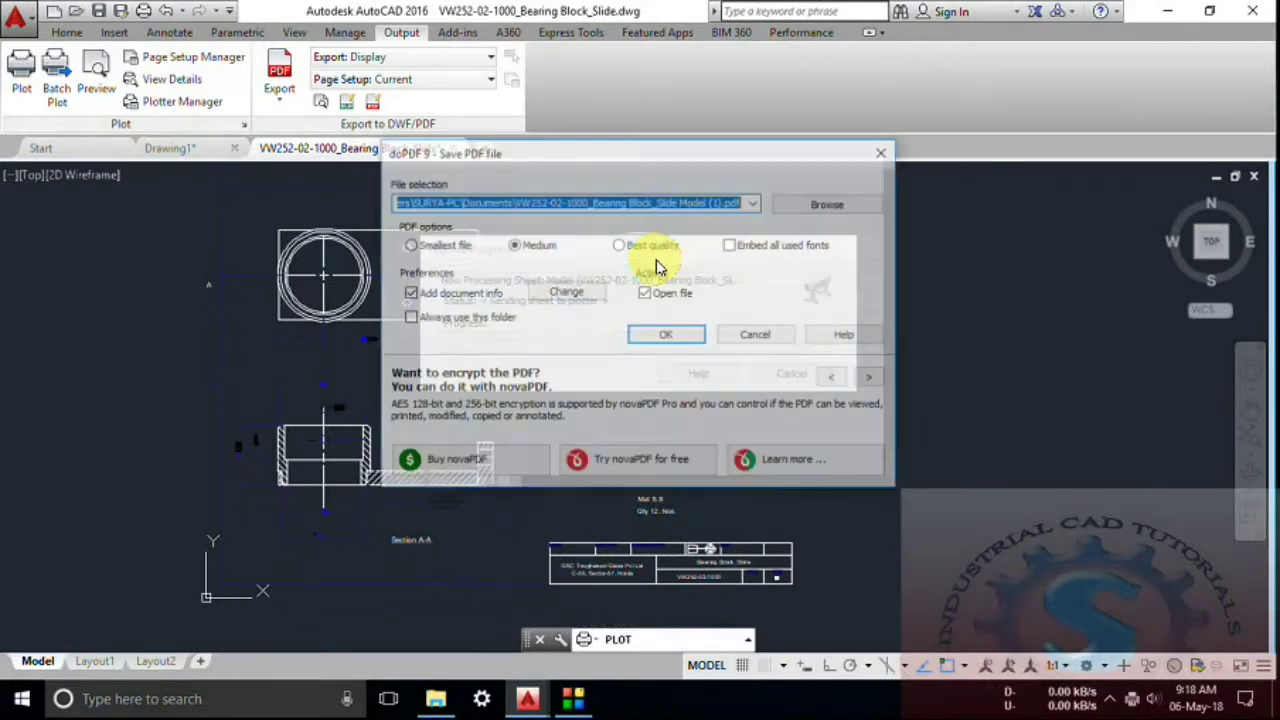
Step: Save the doPDF output to the Desktop as a PDF and complete the plot job
{"action": "left_click", "coordinate": [875, 203]}
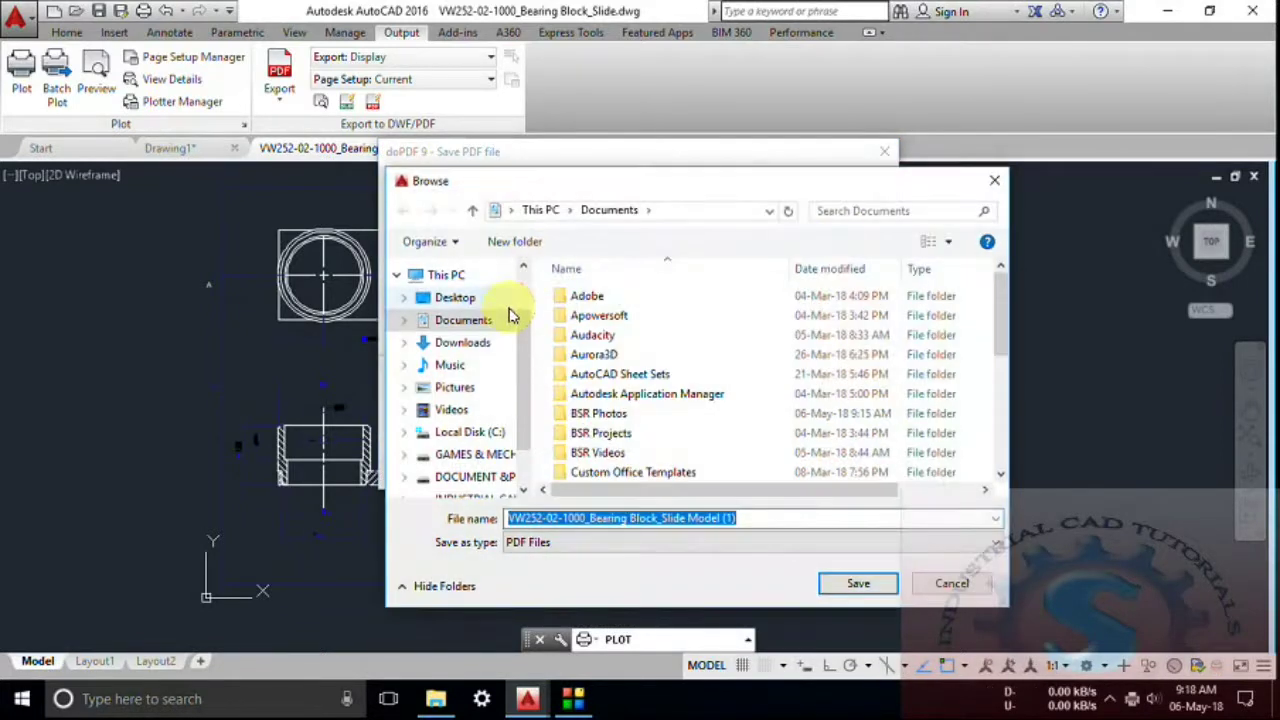
{"action": "left_click", "coordinate": [500, 302]}
{"action": "left_click", "coordinate": [740, 518]}
{"action": "left_click", "coordinate": [745, 520]}
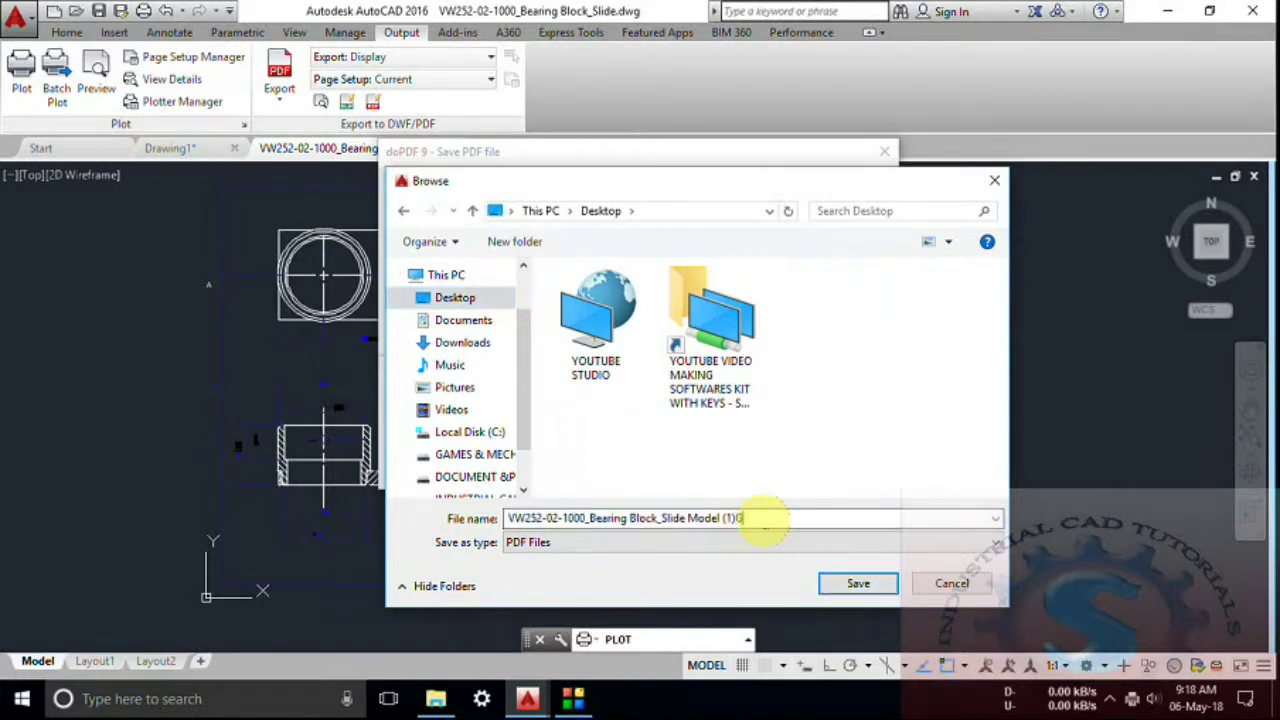
{"action": "left_click", "coordinate": [856, 588]}
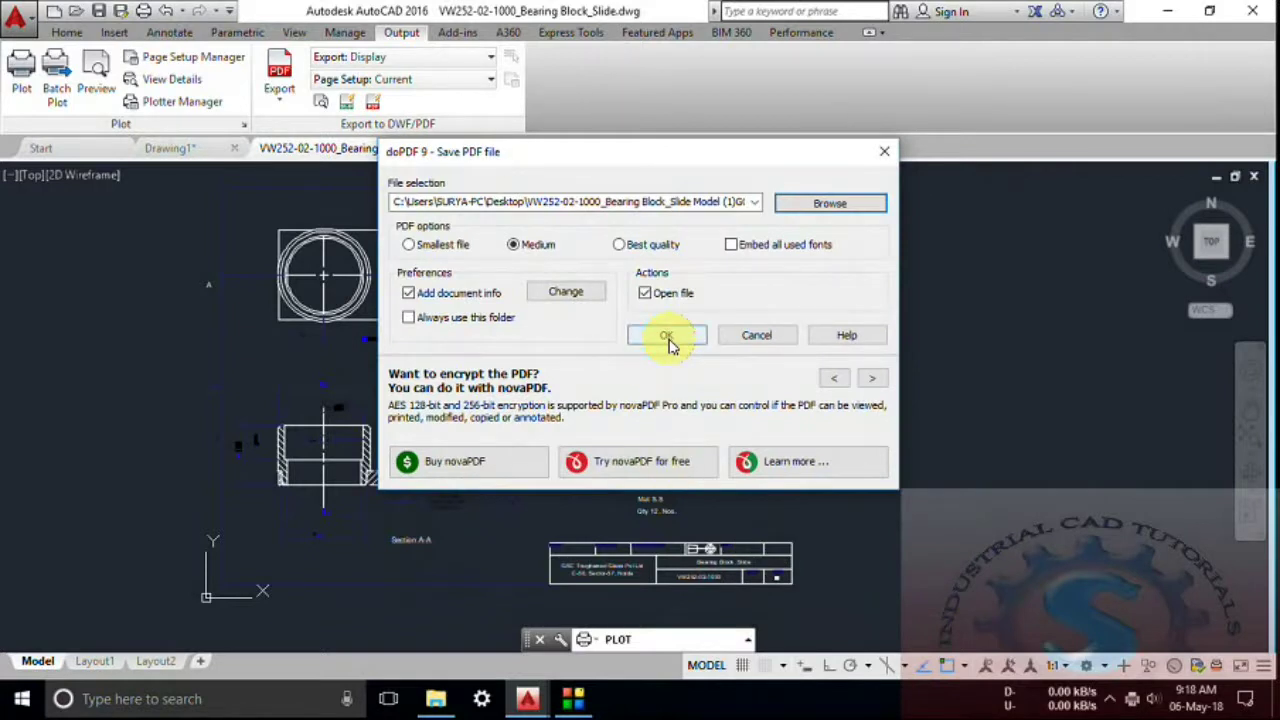
{"action": "left_click", "coordinate": [666, 336]}
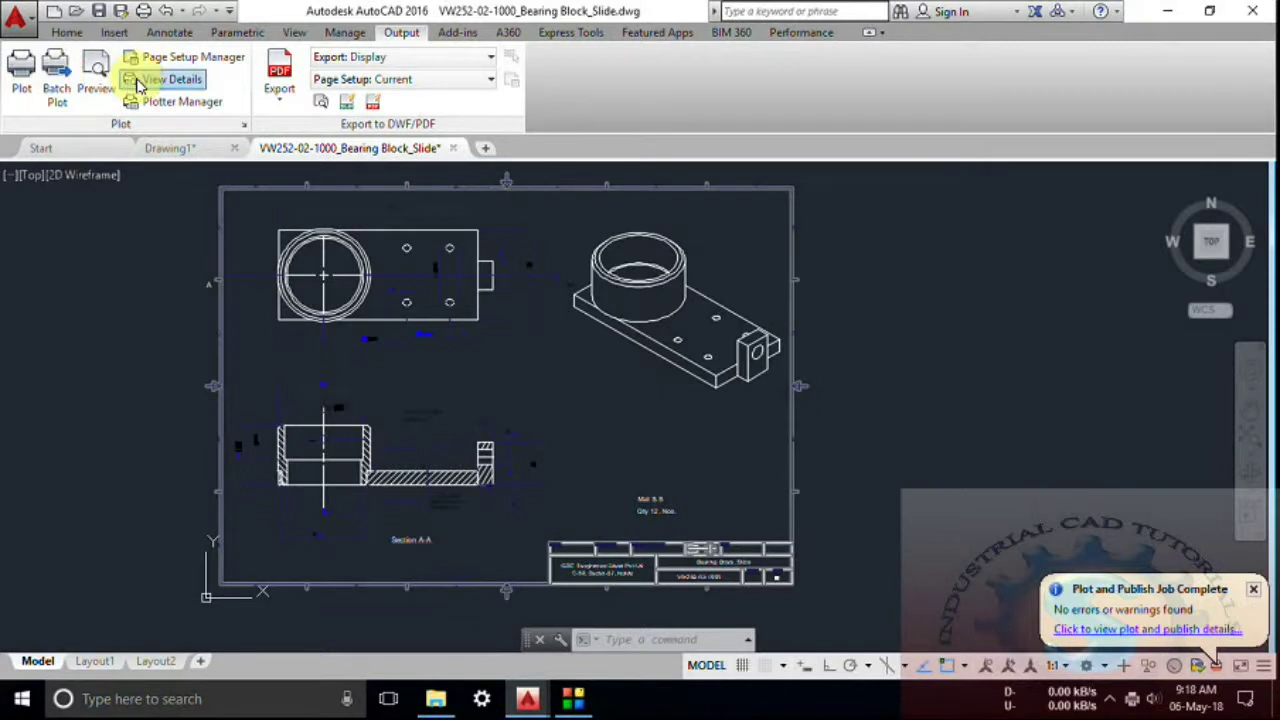
Step: Inspect the finished plot job's details, toggling the view filter between Errors Only and All
{"action": "left_click", "coordinate": [171, 79]}
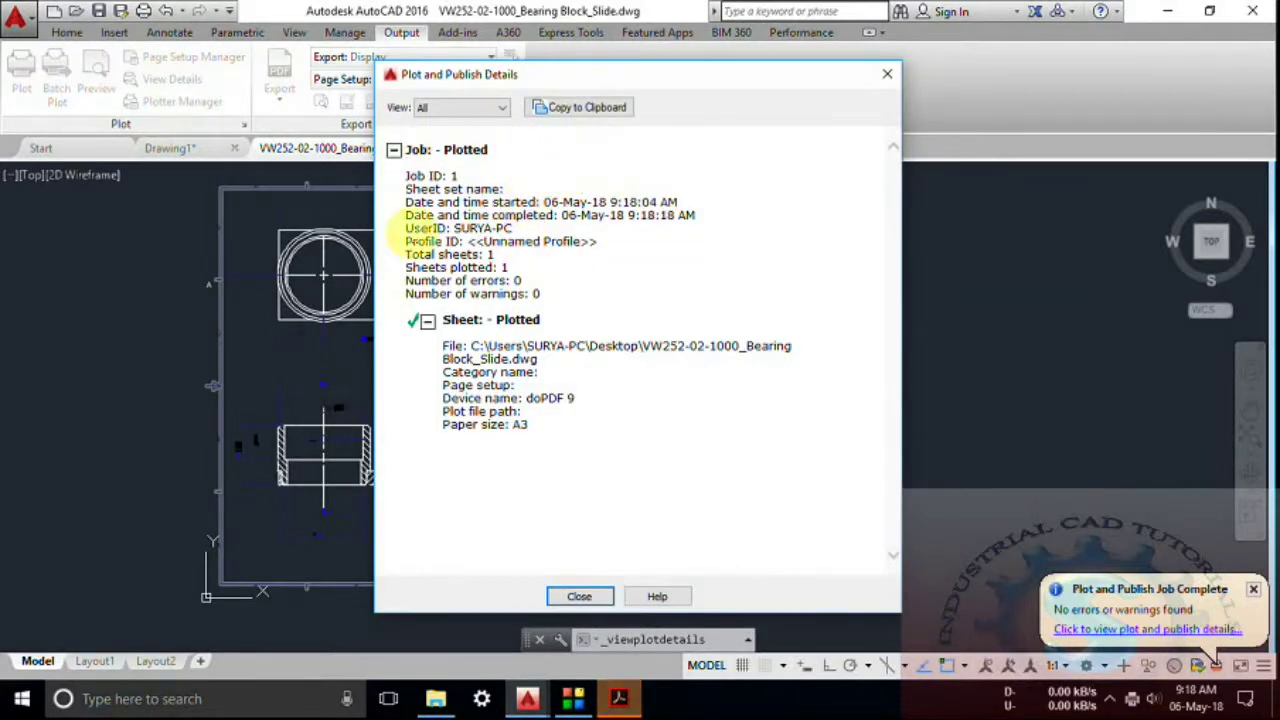
{"action": "left_click_drag", "start_coordinate": [440, 345], "coordinate": [567, 455]}
{"action": "left_click", "coordinate": [561, 452]}
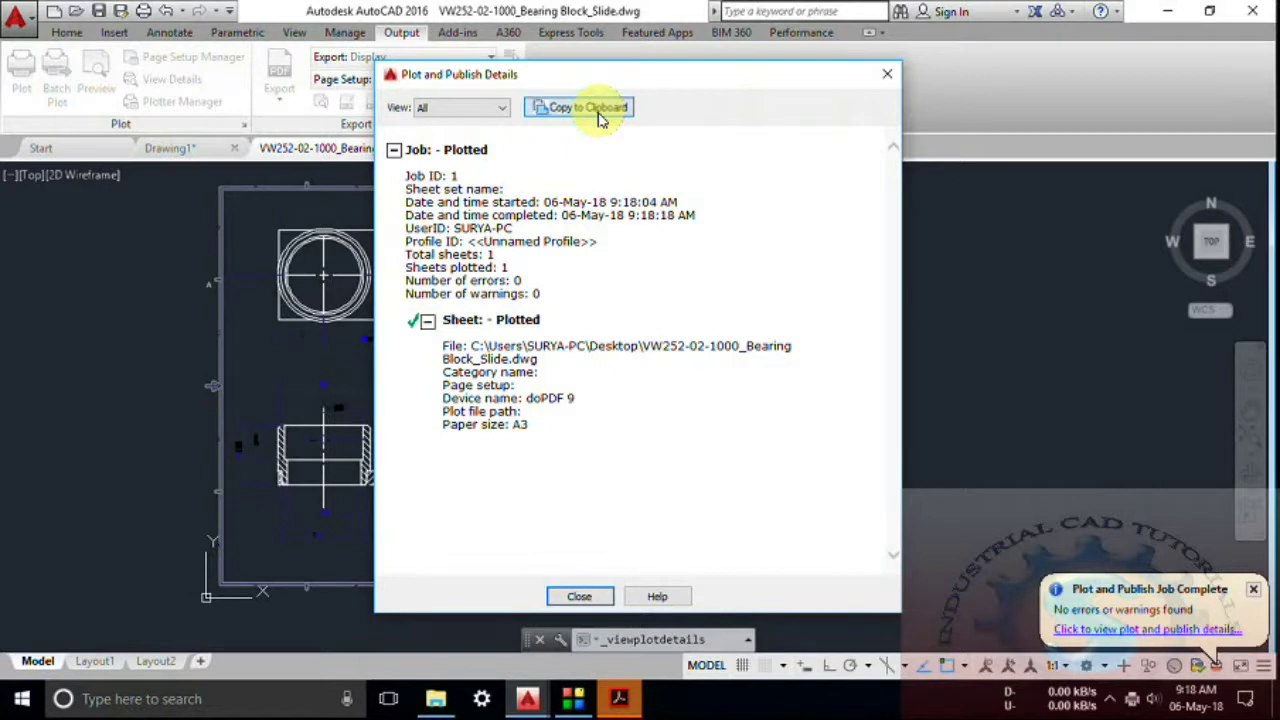
{"action": "left_click", "coordinate": [502, 110]}
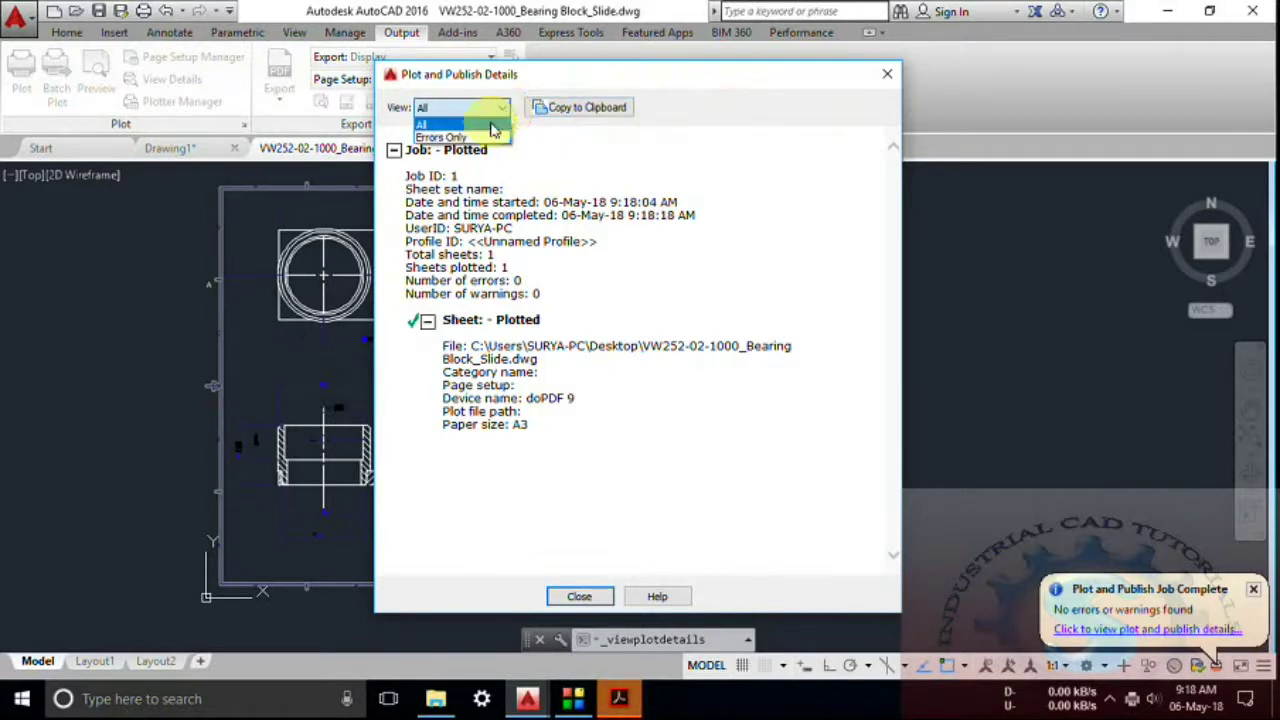
{"action": "left_click", "coordinate": [490, 137]}
{"action": "left_click", "coordinate": [491, 116]}
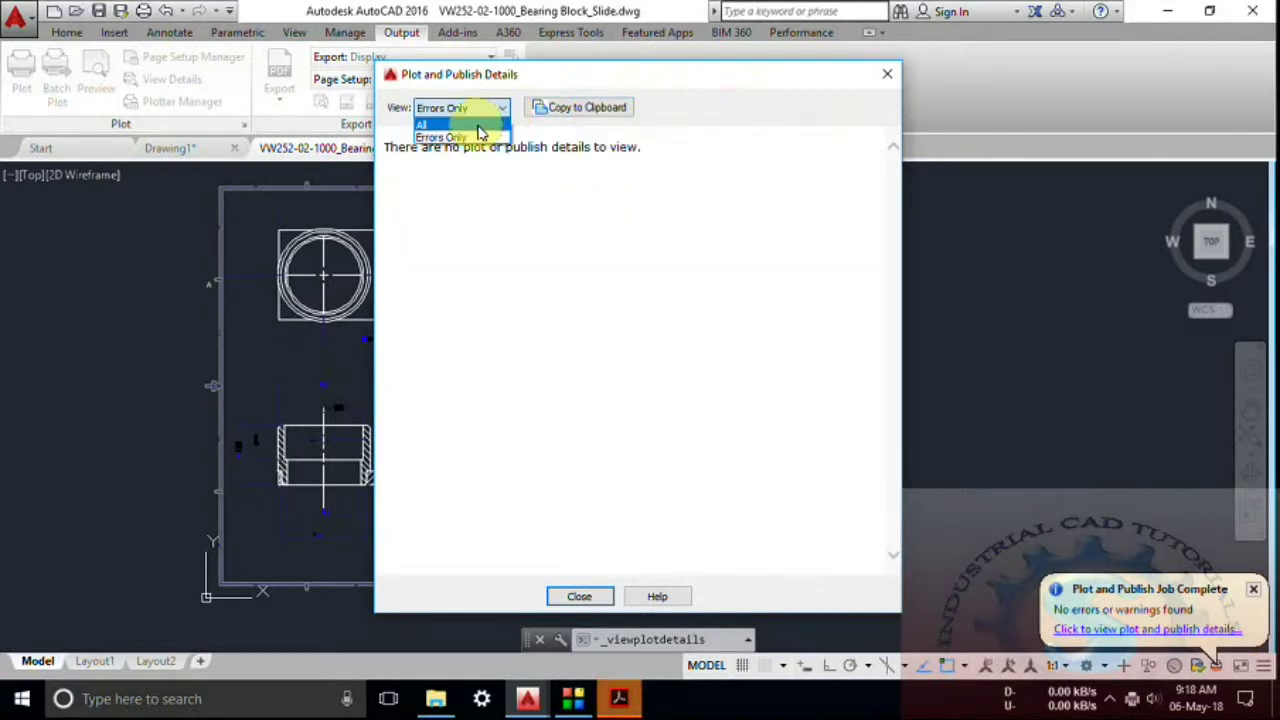
{"action": "left_click", "coordinate": [474, 125]}
{"action": "left_click", "coordinate": [887, 76]}
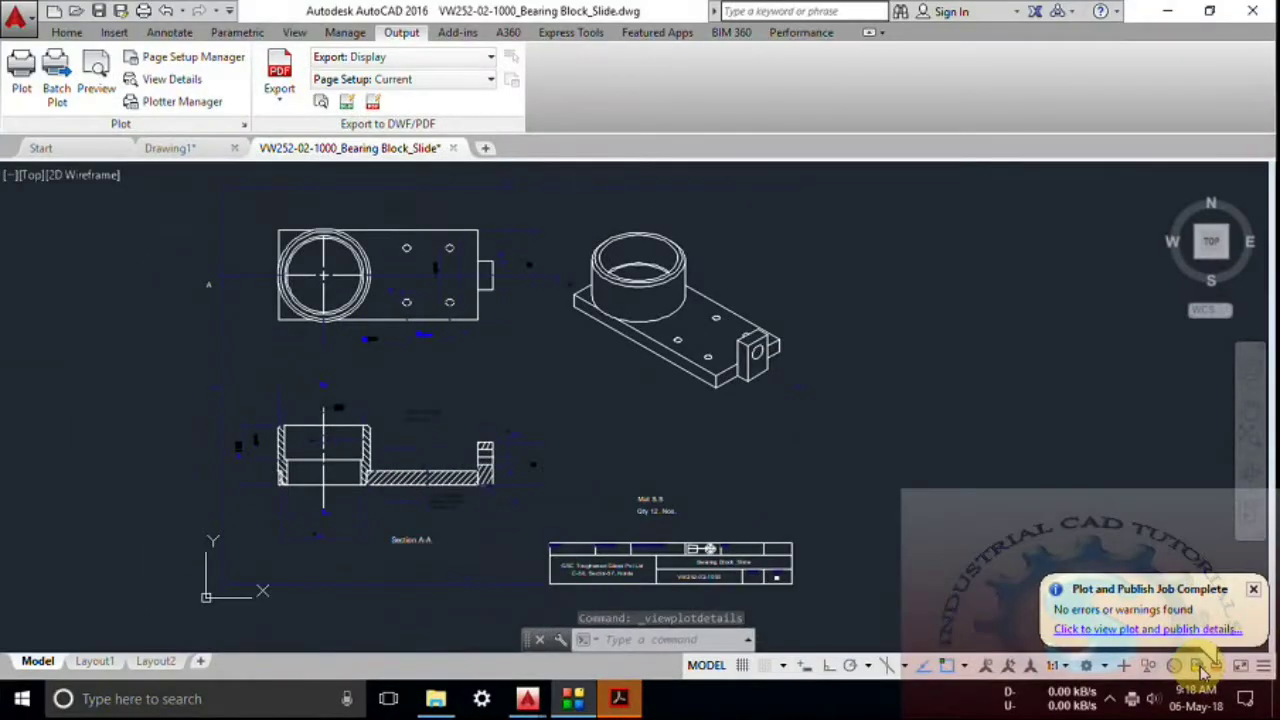
Step: Minimize AutoCAD, dismiss Acrobat's installation error, and minimize Acrobat to reveal the desktop PDF
{"action": "left_click", "coordinate": [1167, 12]}
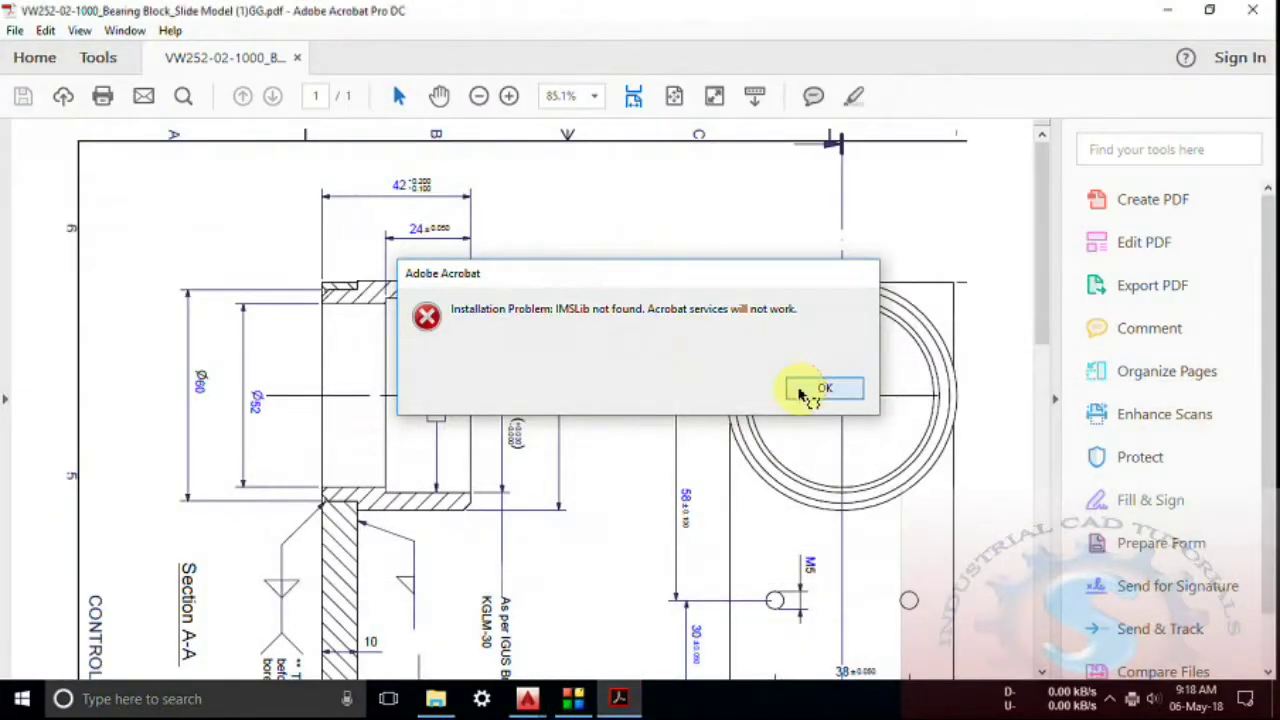
{"action": "left_click", "coordinate": [810, 389]}
{"action": "scroll", "coordinate": [749, 429], "scroll_direction": "down", "scroll_amount": 10}
{"action": "scroll", "coordinate": [749, 429], "scroll_direction": "up", "scroll_amount": 8}
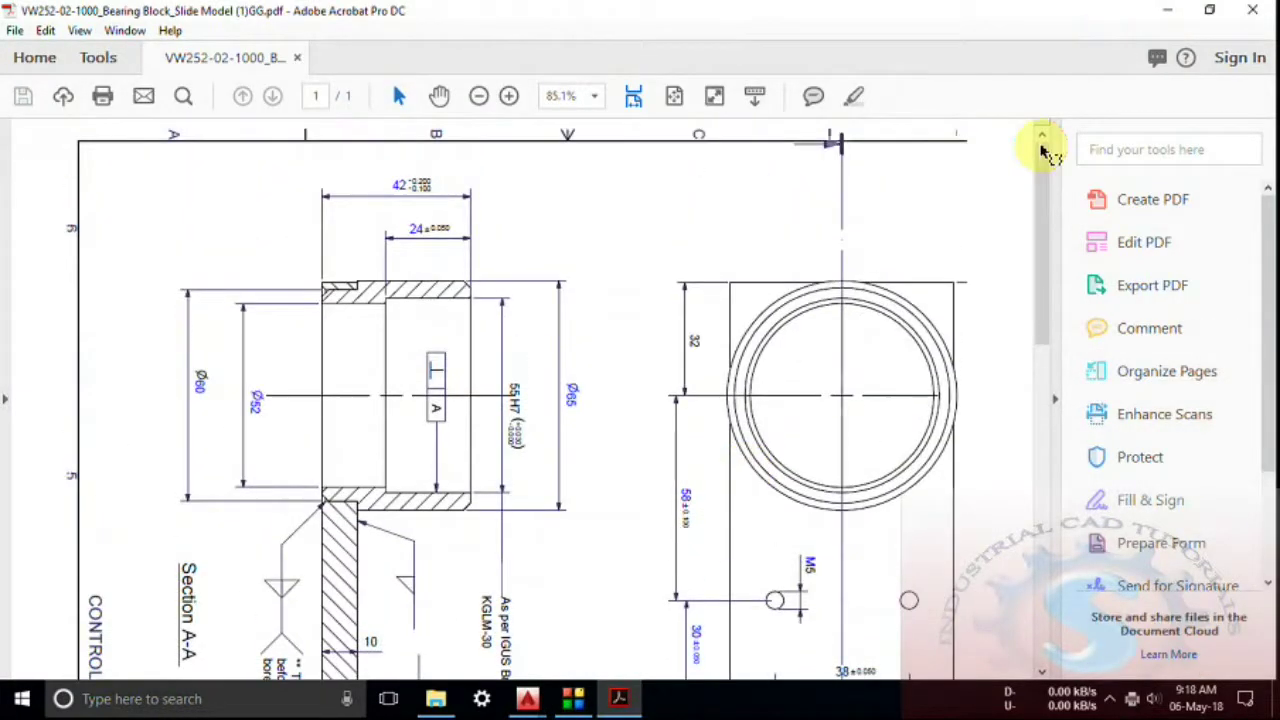
{"action": "left_click", "coordinate": [1165, 12]}
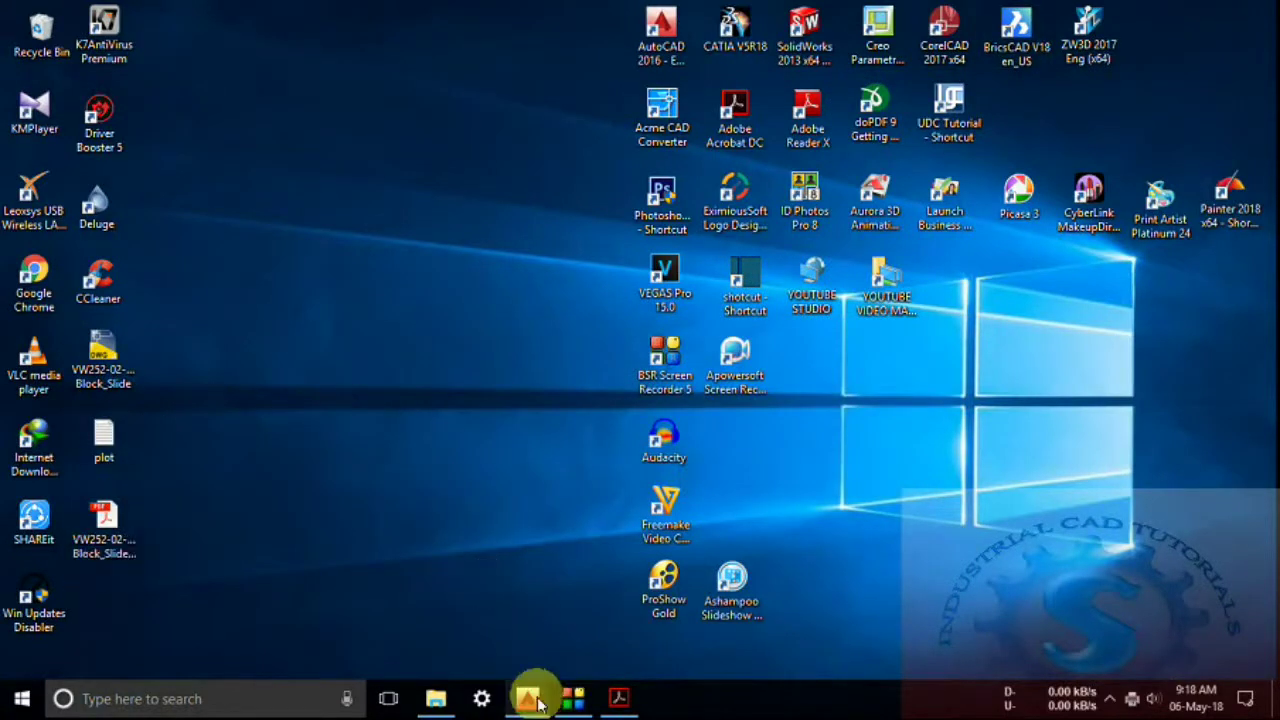
Step: Restore and maximize AutoCAD, then close Drawing1 without saving changes
{"action": "mouse_move", "coordinate": [538, 699]}
{"action": "left_click", "coordinate": [600, 660]}
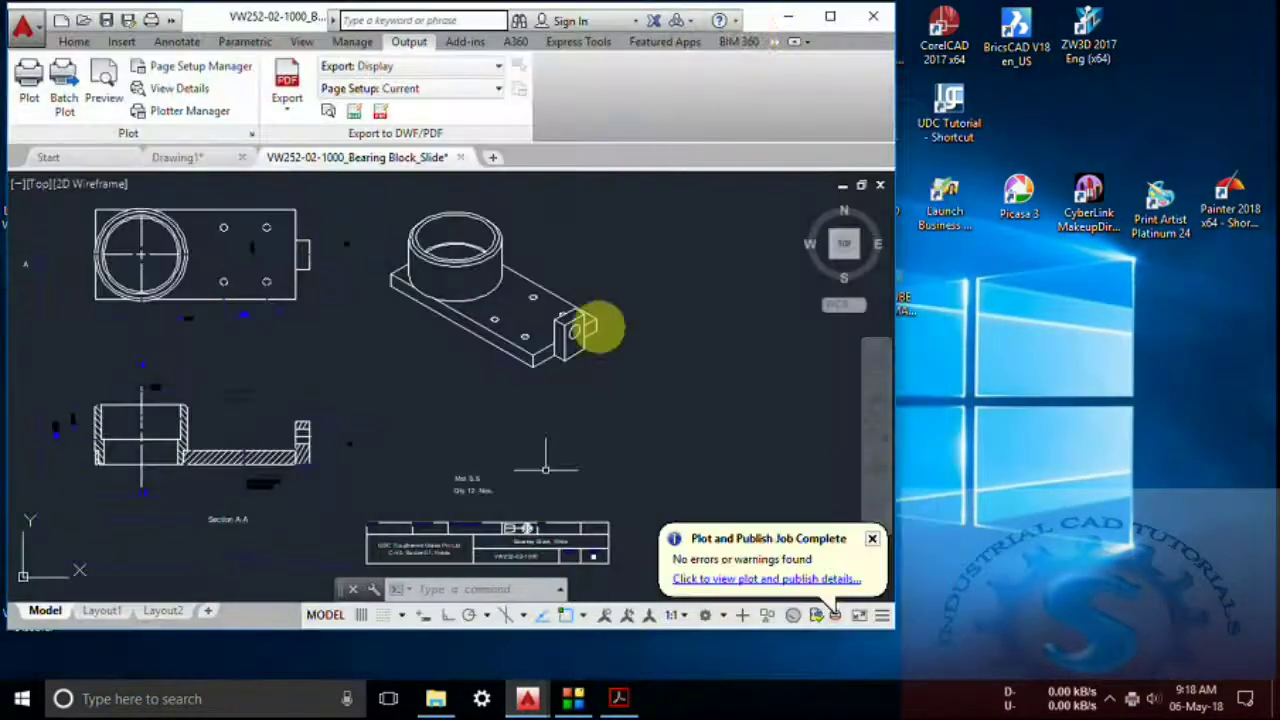
{"action": "left_click", "coordinate": [827, 20]}
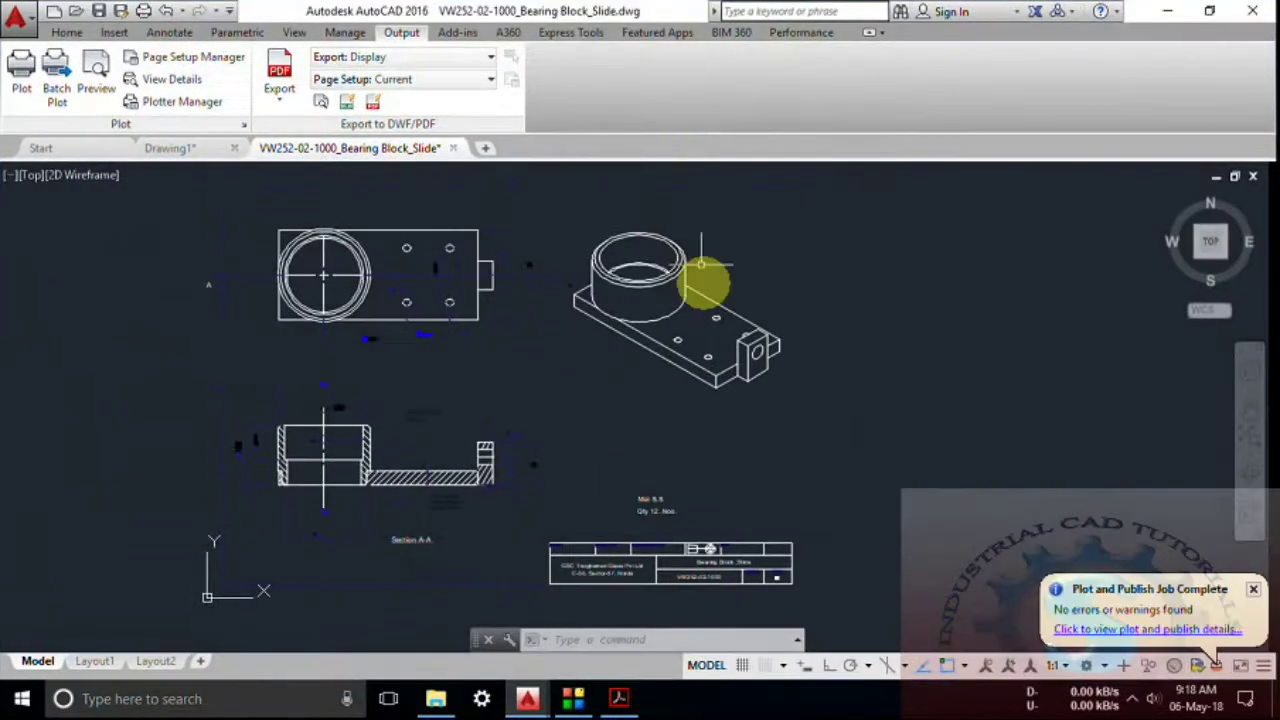
{"action": "left_click", "coordinate": [220, 148]}
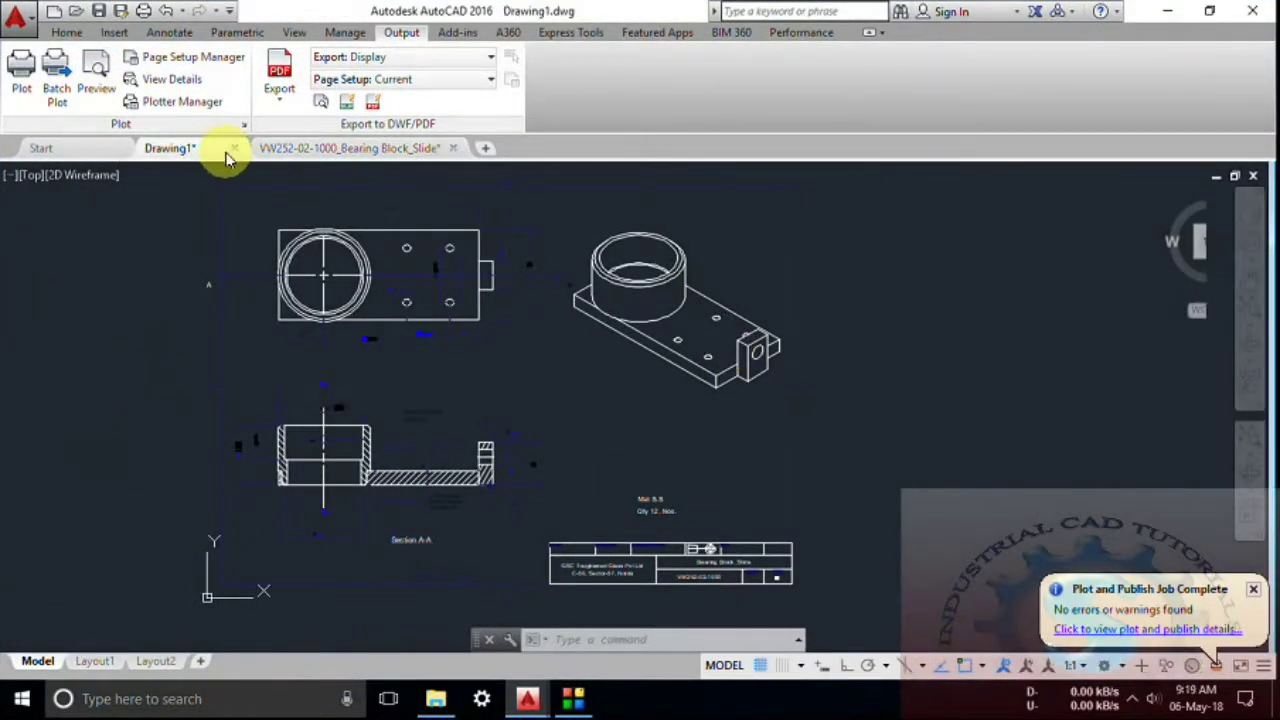
{"action": "left_click", "coordinate": [234, 148]}
{"action": "left_click", "coordinate": [643, 391]}
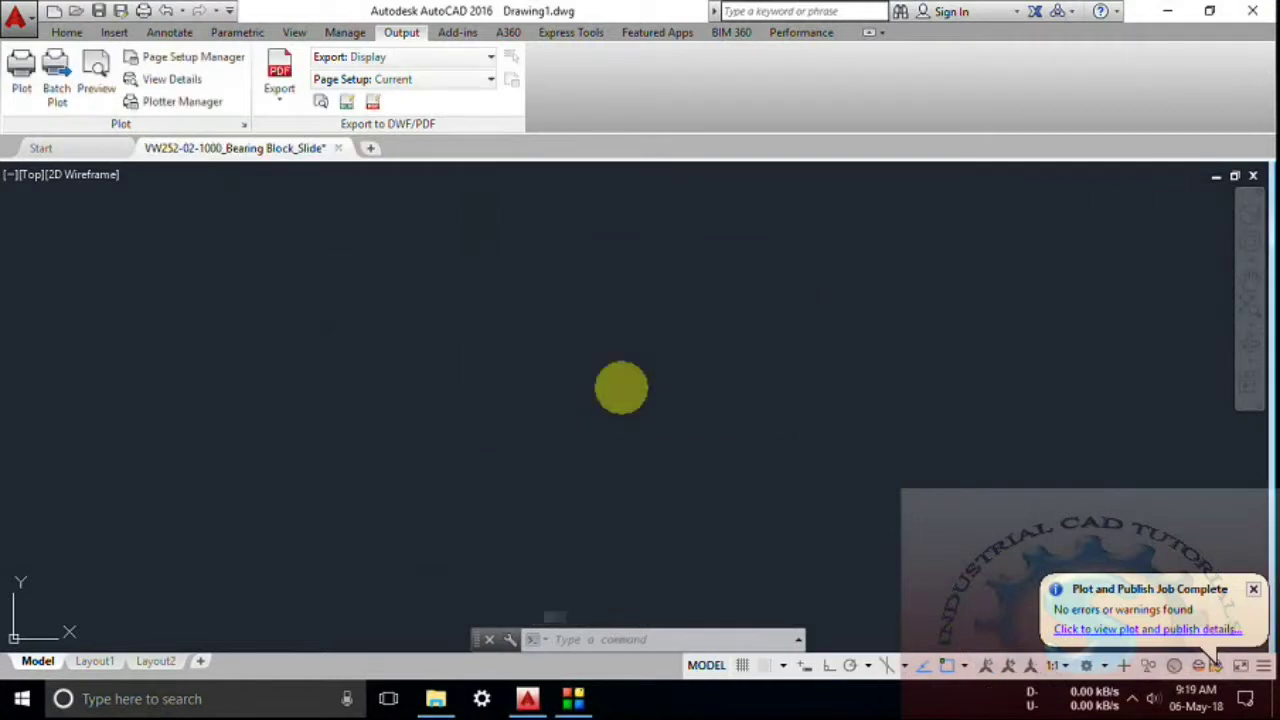
Step: Pan the bearing block drawing and open the Plotters configuration folder via Plotter Manager
{"action": "scroll", "coordinate": [606, 409], "scroll_direction": "down", "scroll_amount": 3}
{"action": "scroll", "coordinate": [581, 440], "scroll_direction": "up", "scroll_amount": 3}
{"action": "middle_click_drag", "start_coordinate": [581, 440], "coordinate": [515, 527]}
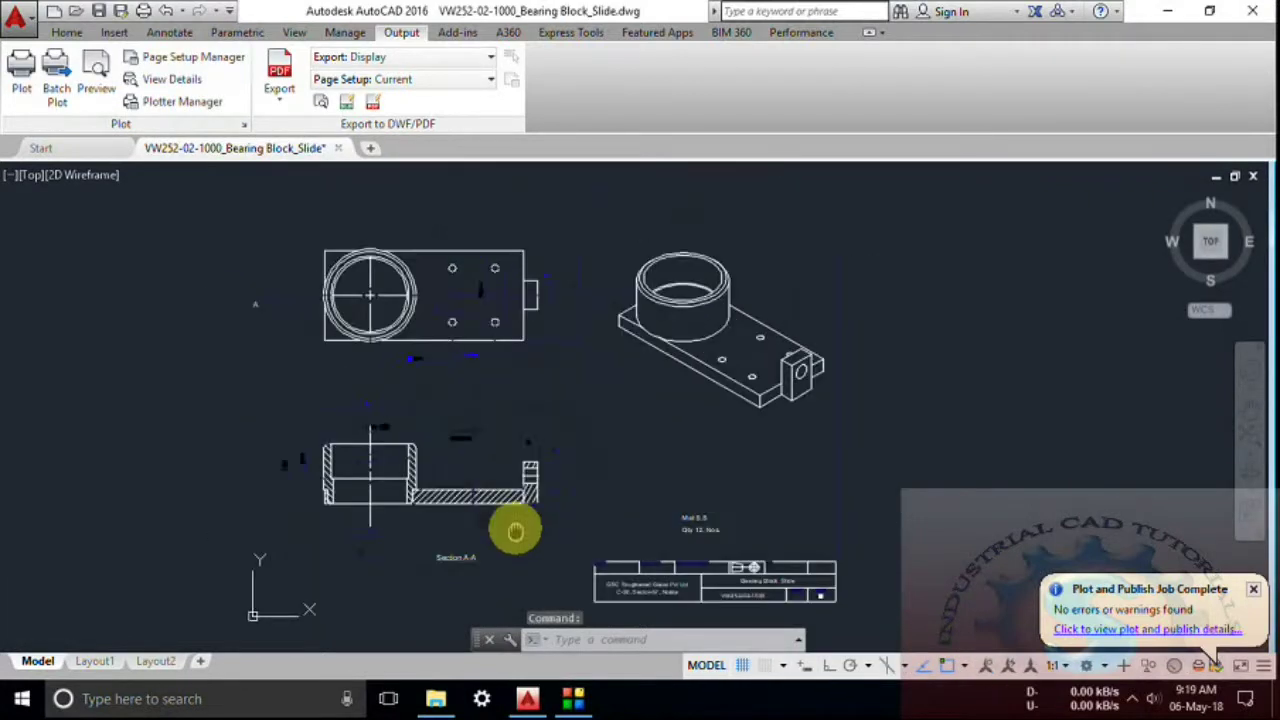
{"action": "left_click", "coordinate": [172, 103]}
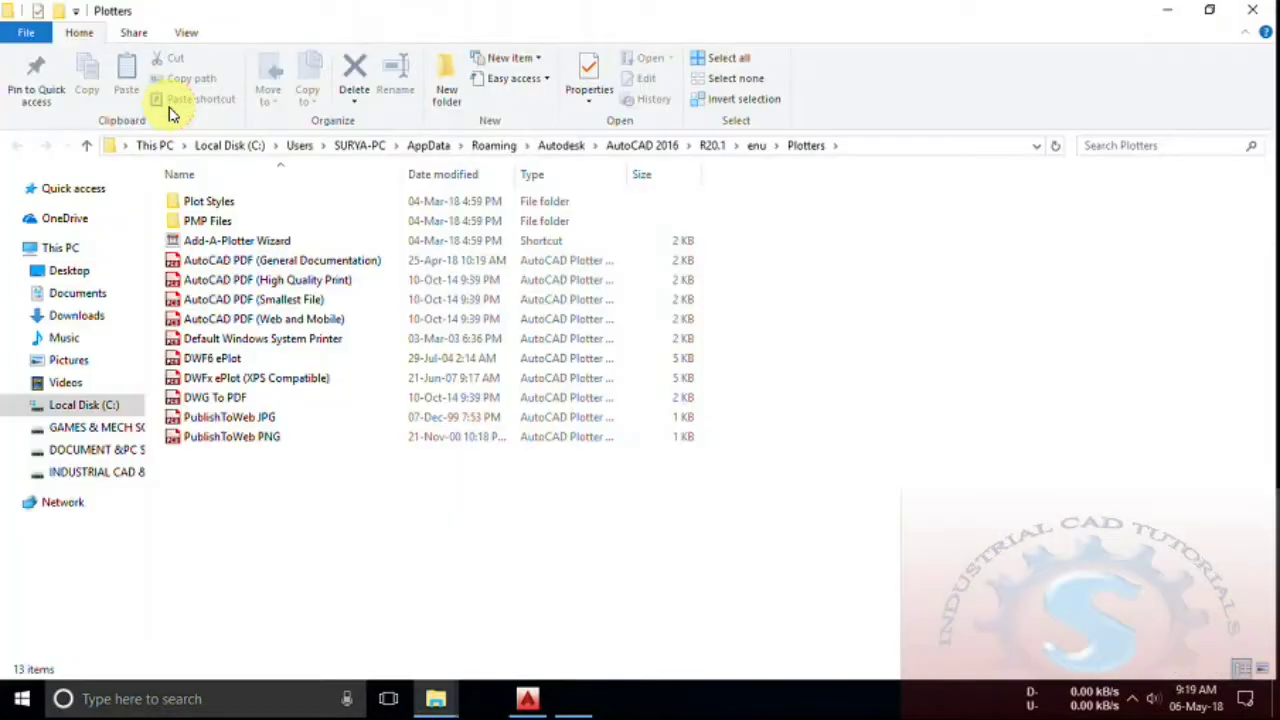
Step: Select the Add-A-Plotter Wizard shortcut, cancel its rename, and close the Plotters folder
{"action": "left_click", "coordinate": [1253, 10]}
{"action": "left_click", "coordinate": [192, 110]}
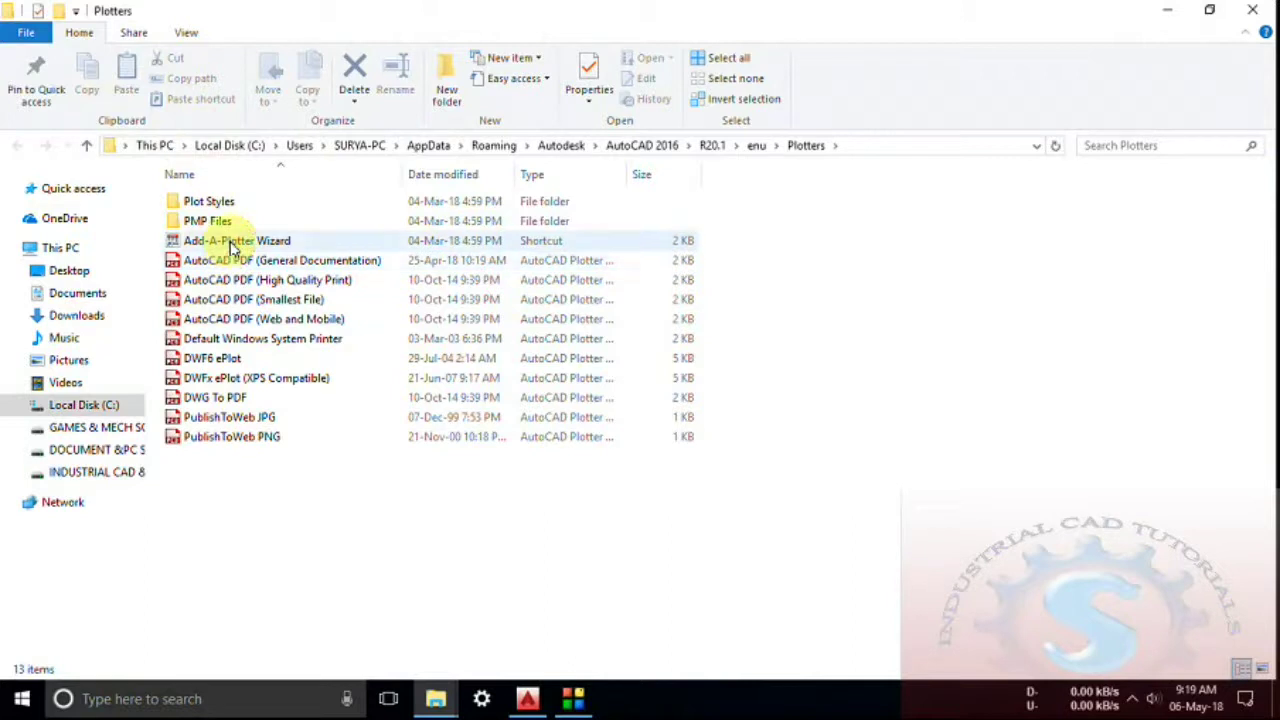
{"action": "left_click", "coordinate": [232, 246]}
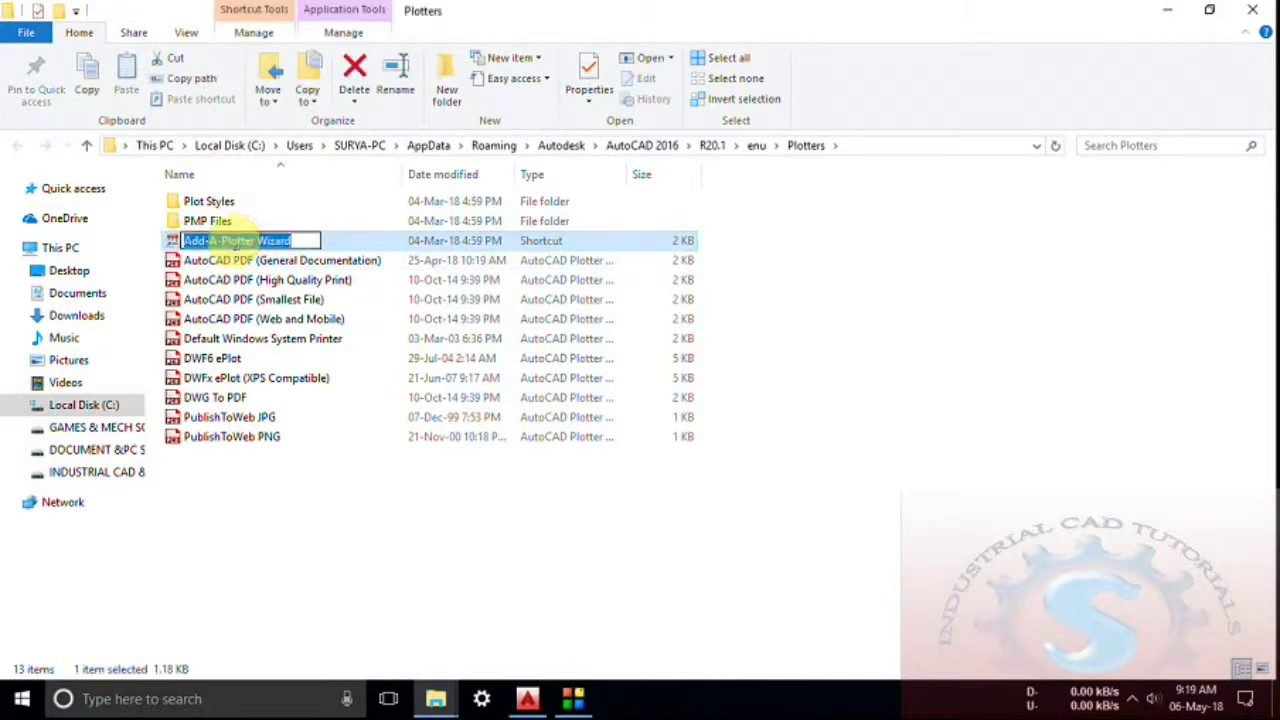
{"action": "left_click", "coordinate": [971, 449]}
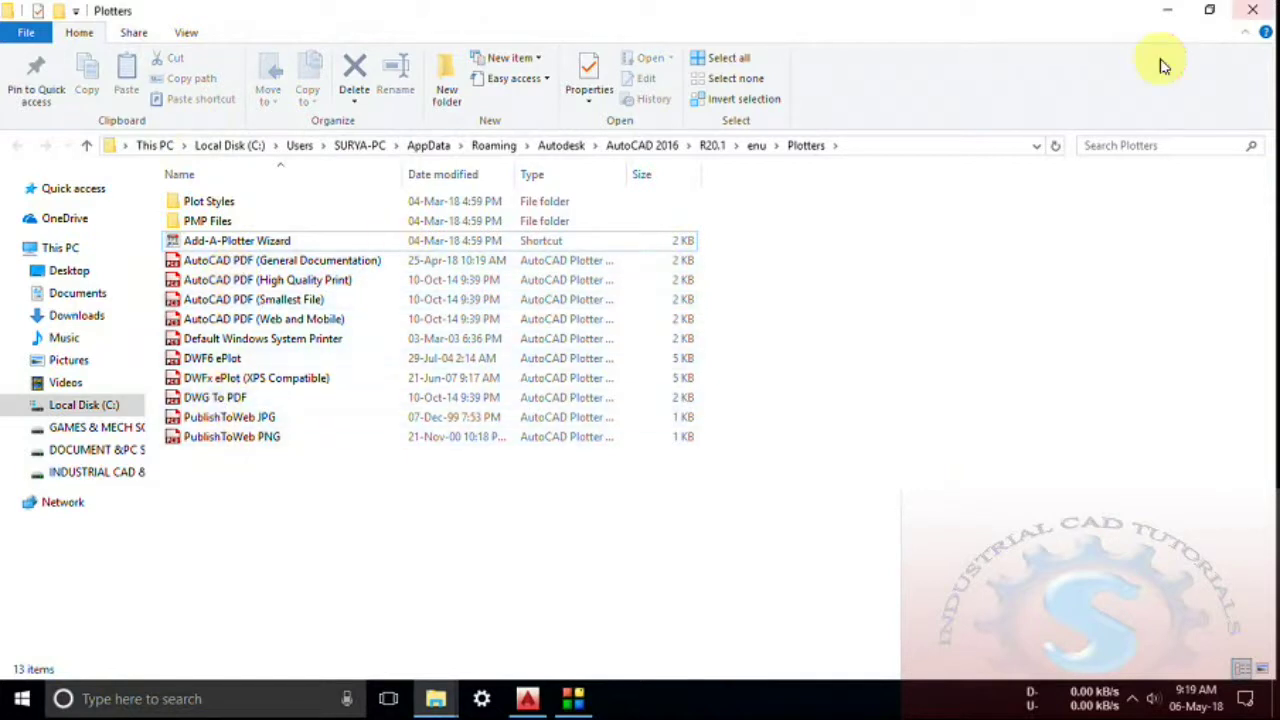
{"action": "left_click", "coordinate": [1249, 9]}
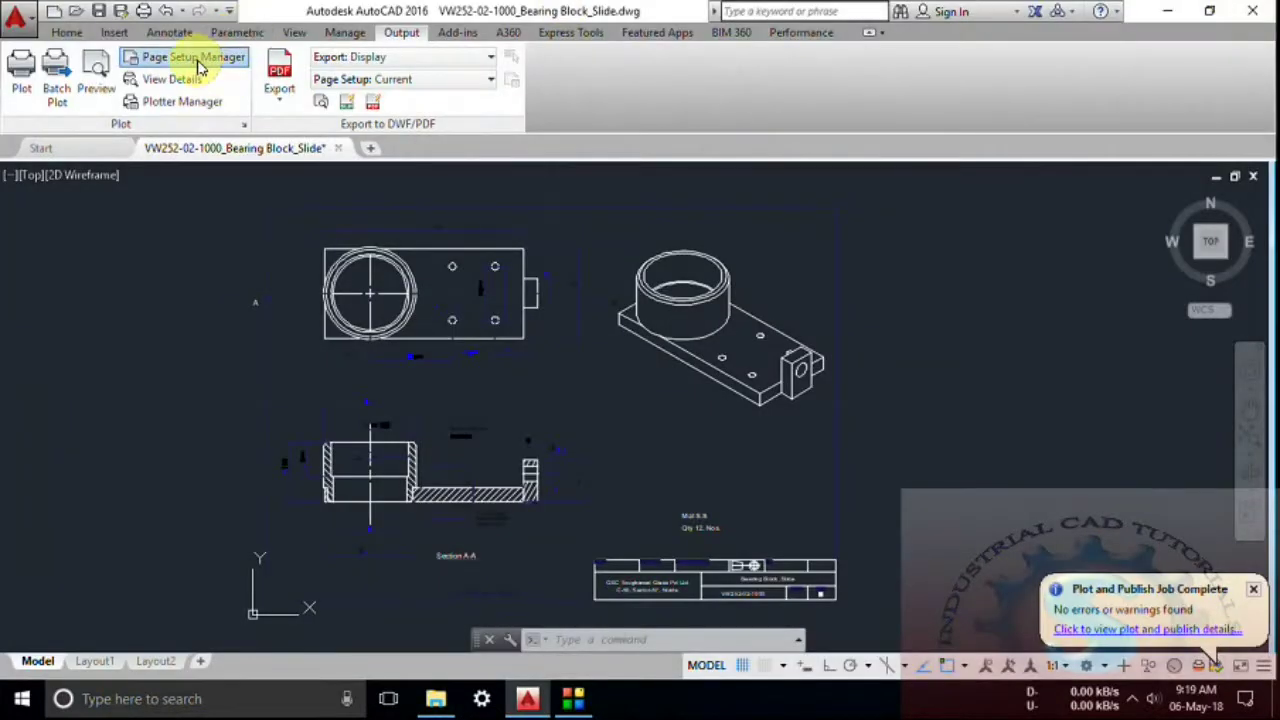
Step: Review the Model page setup's printer list, keeping DWF6 ePlot.pc3, and dismiss the paper-size warning
{"action": "left_click", "coordinate": [190, 58]}
{"action": "left_click", "coordinate": [784, 315]}
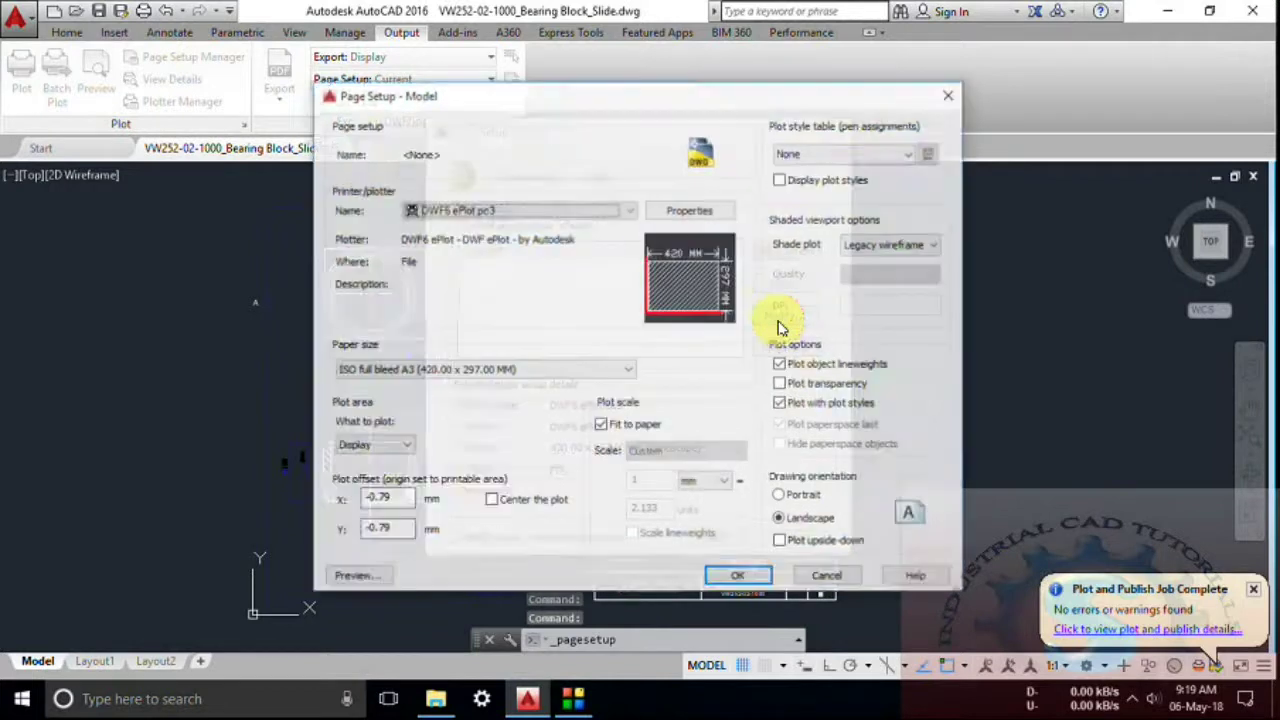
{"action": "left_click", "coordinate": [455, 212]}
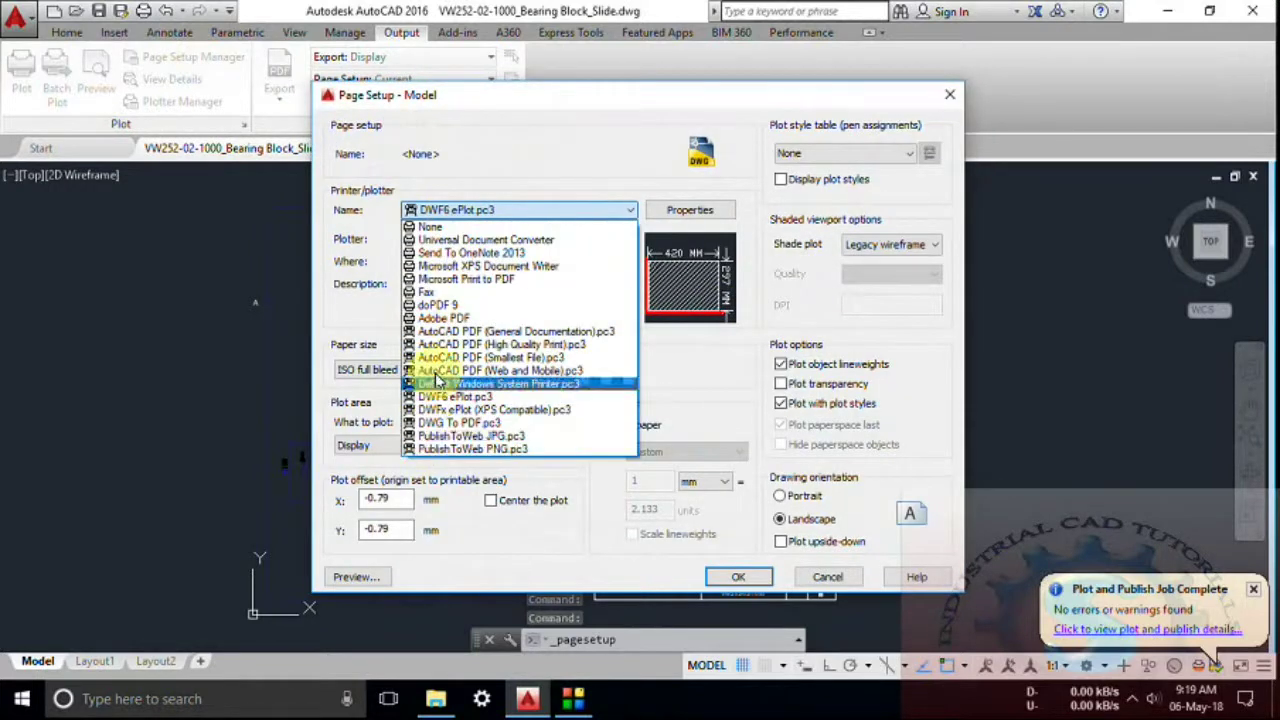
{"action": "left_click", "coordinate": [463, 407]}
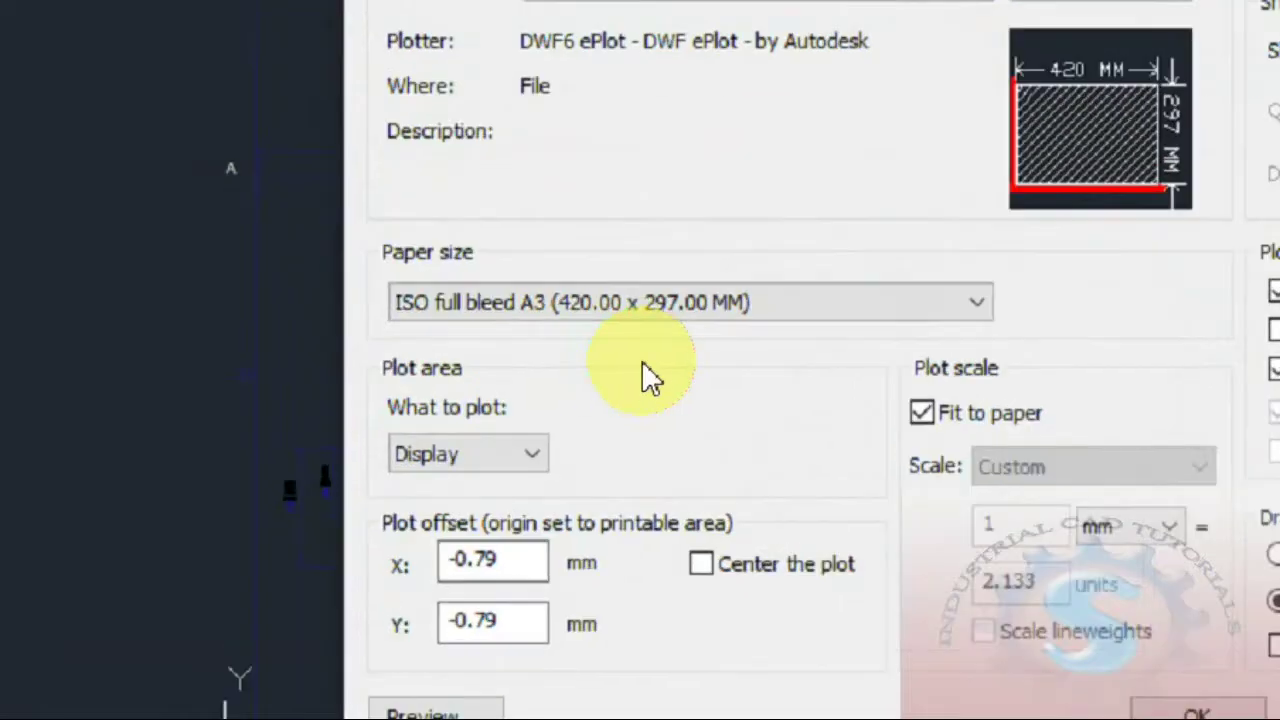
{"action": "left_click", "coordinate": [690, 160]}
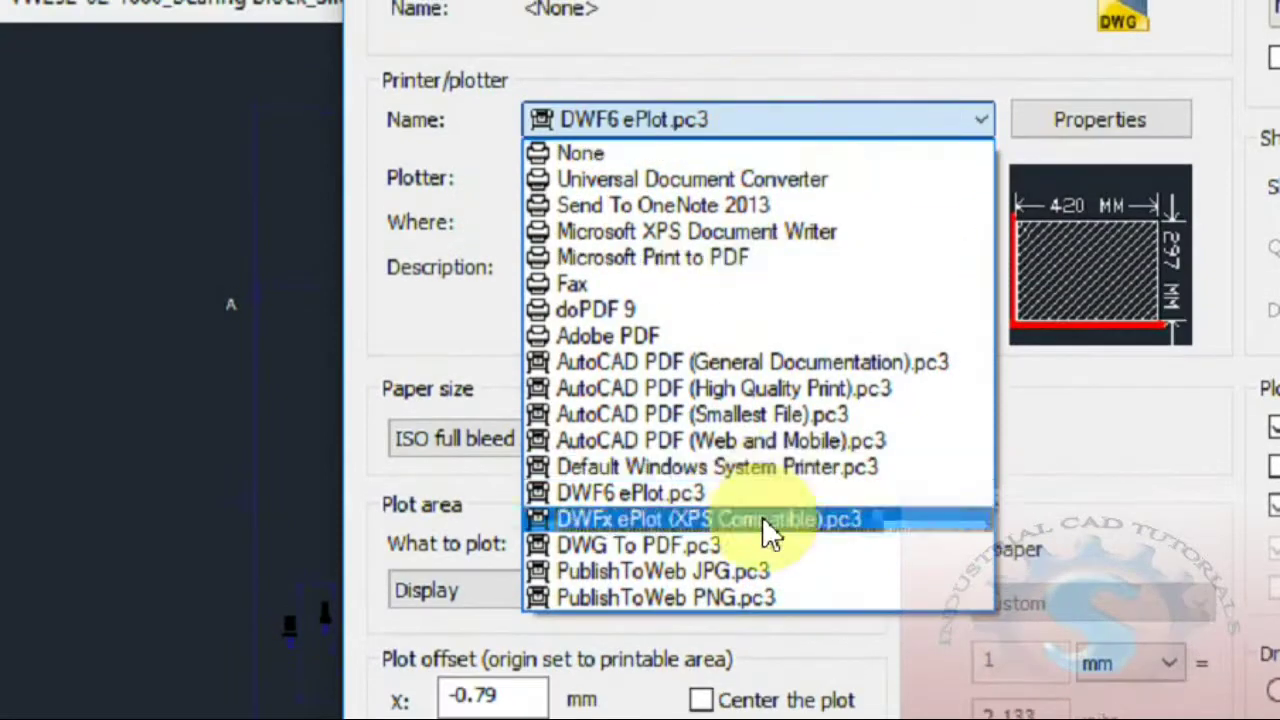
{"action": "left_click", "coordinate": [799, 121]}
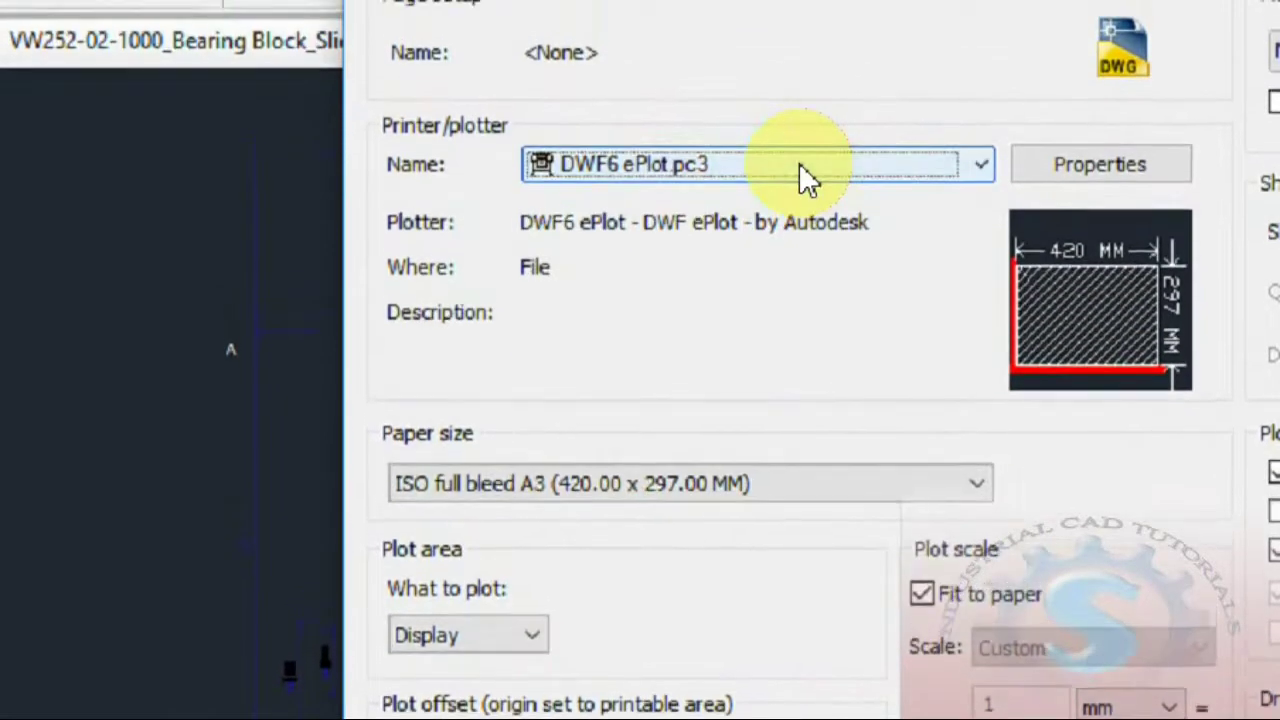
{"action": "scroll", "coordinate": [799, 187], "scroll_direction": "down", "scroll_amount": 4}
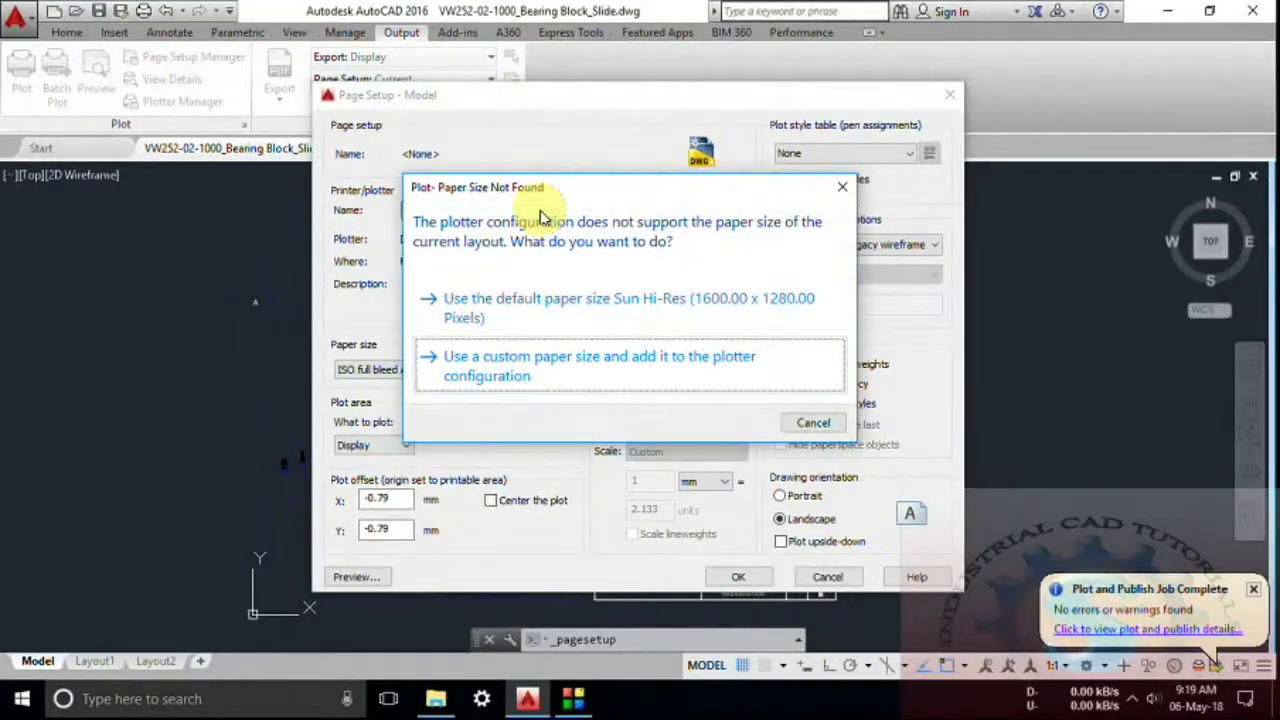
{"action": "left_click", "coordinate": [847, 193]}
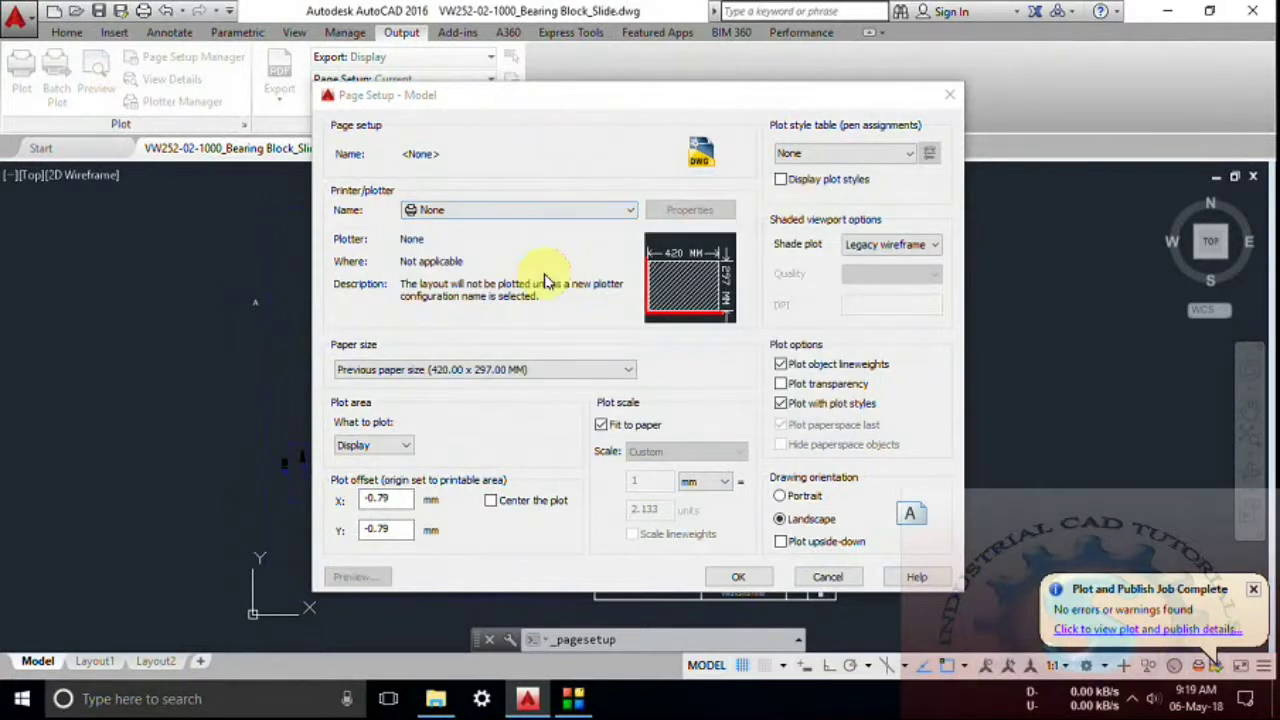
Step: Pick doPDF 9 from the printer list, close both page setup dialogs, and open the Plotters folder
{"action": "left_click", "coordinate": [537, 212]}
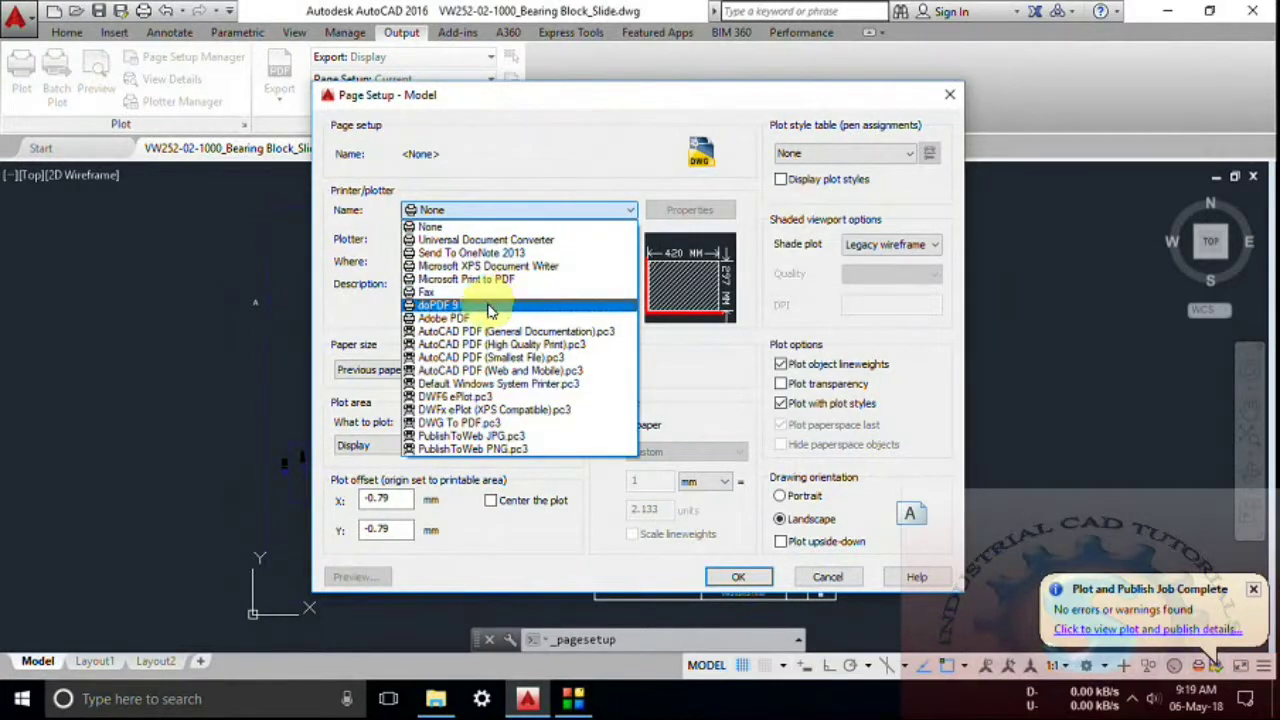
{"action": "left_click", "coordinate": [450, 309]}
{"action": "left_click", "coordinate": [950, 98]}
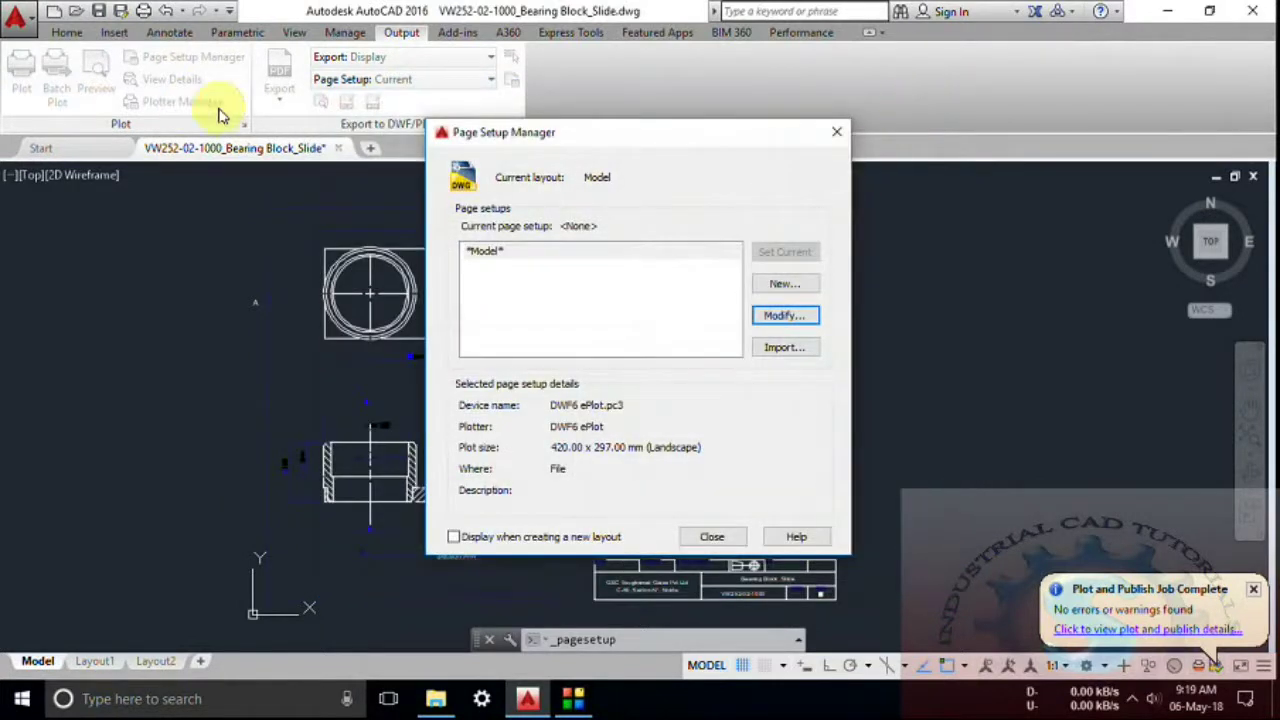
{"action": "left_click", "coordinate": [840, 128]}
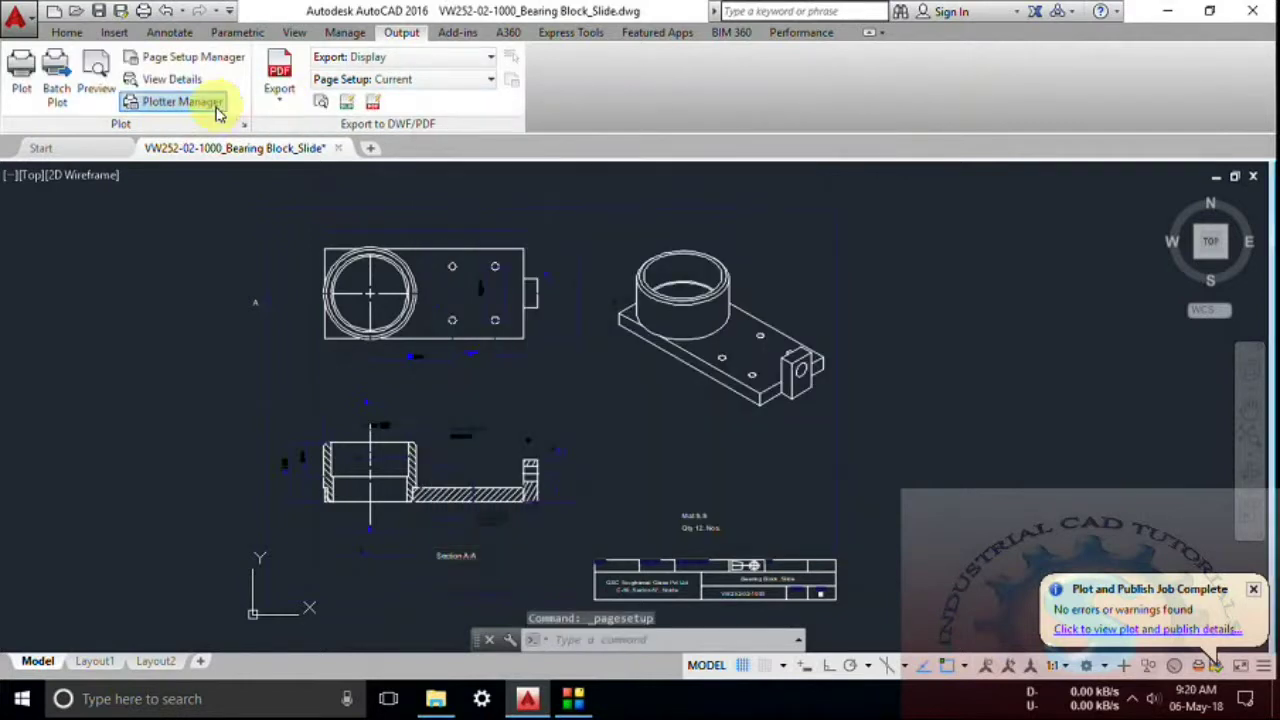
{"action": "left_click", "coordinate": [182, 101]}
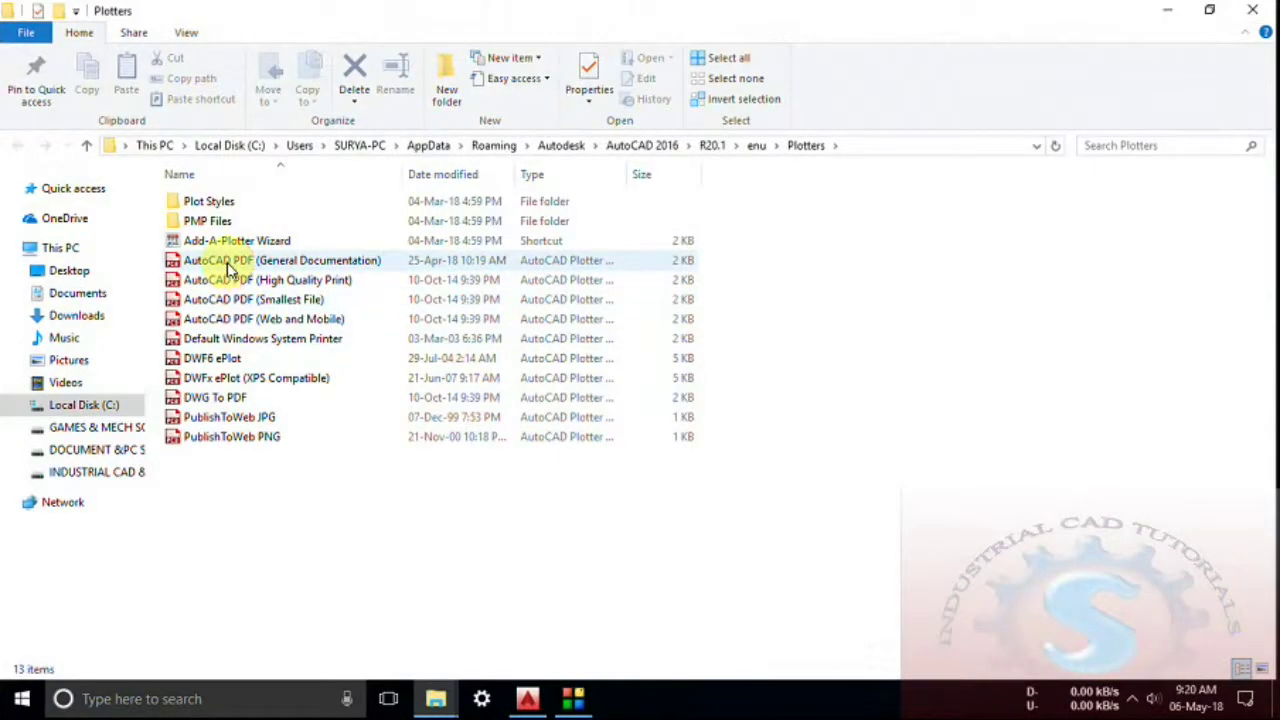
{"action": "left_click", "coordinate": [228, 266]}
{"action": "left_click", "coordinate": [218, 280]}
{"action": "left_click", "coordinate": [205, 358]}
{"action": "left_click", "coordinate": [243, 262]}
{"action": "double_click", "coordinate": [243, 262]}
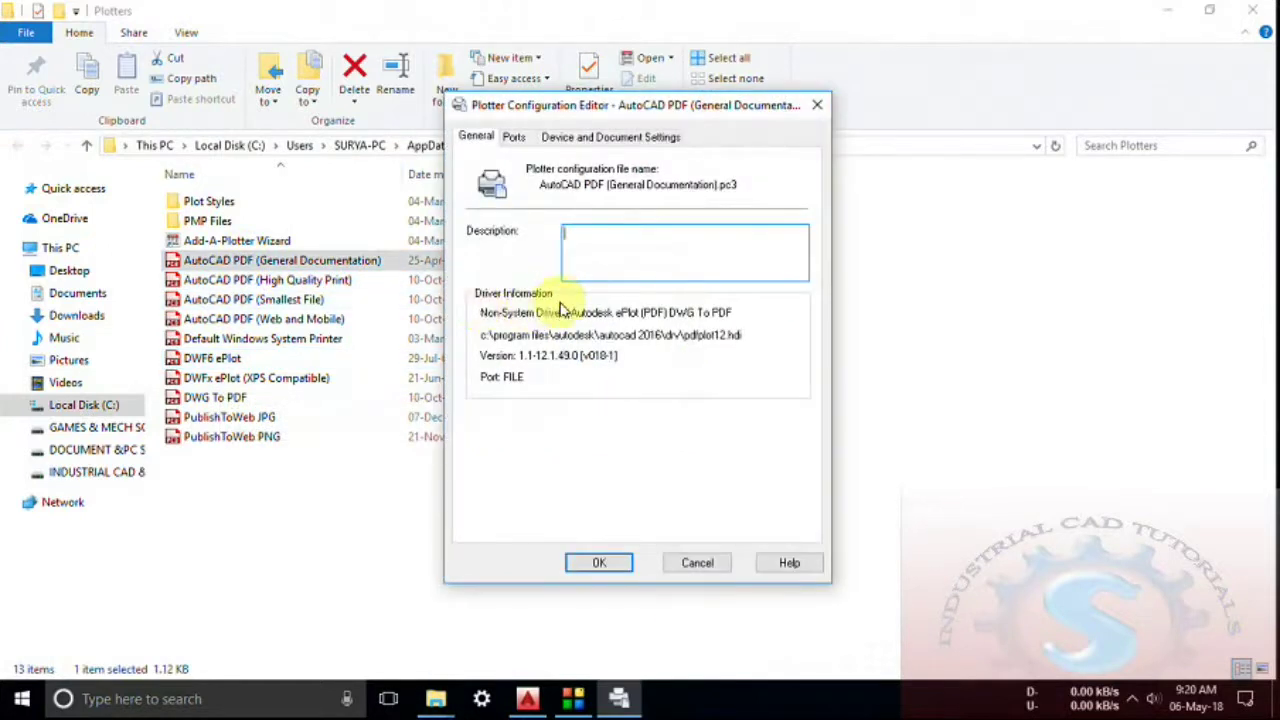
{"action": "left_click", "coordinate": [515, 138]}
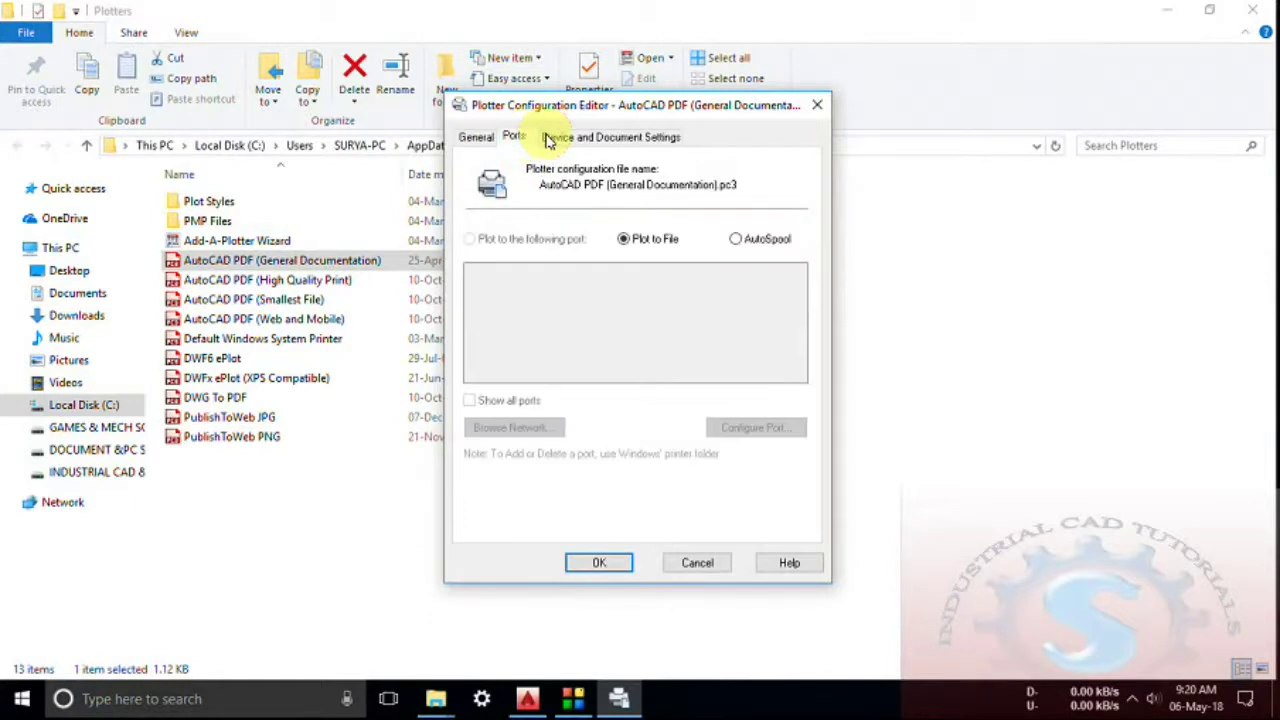
{"action": "left_click", "coordinate": [560, 137]}
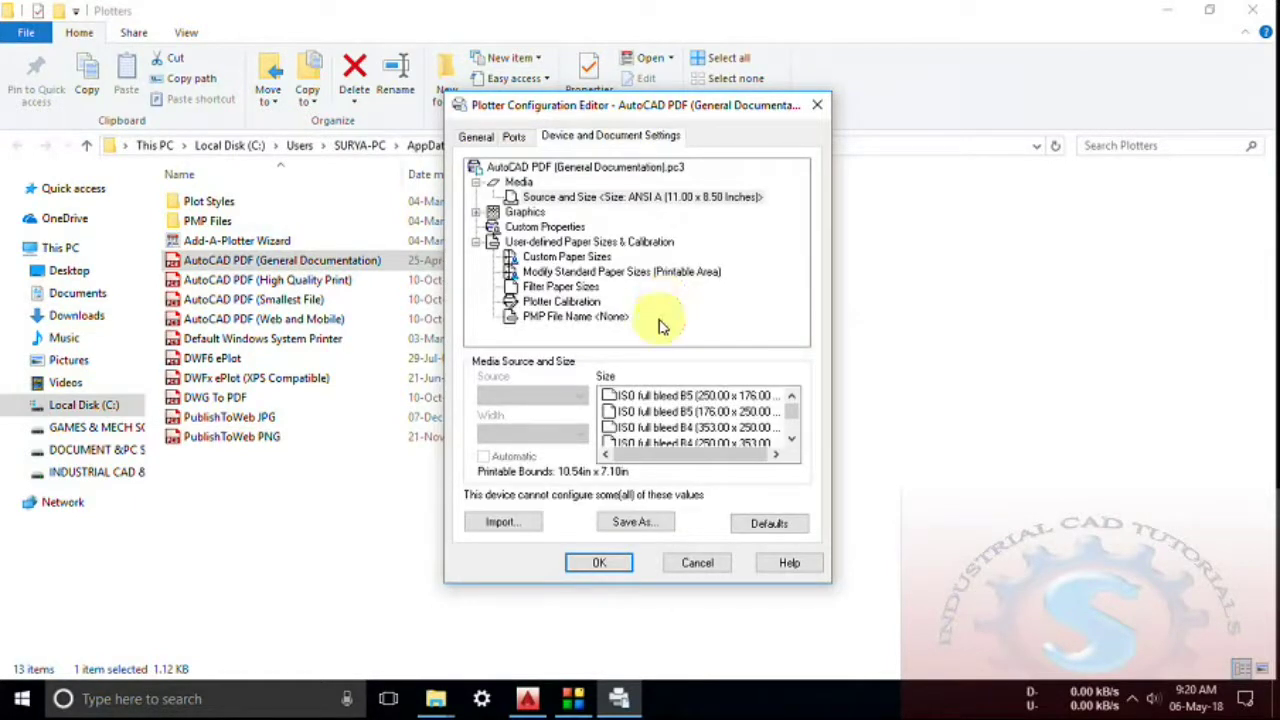
{"action": "left_click", "coordinate": [478, 213]}
{"action": "left_click", "coordinate": [478, 213]}
{"action": "left_click", "coordinate": [518, 227]}
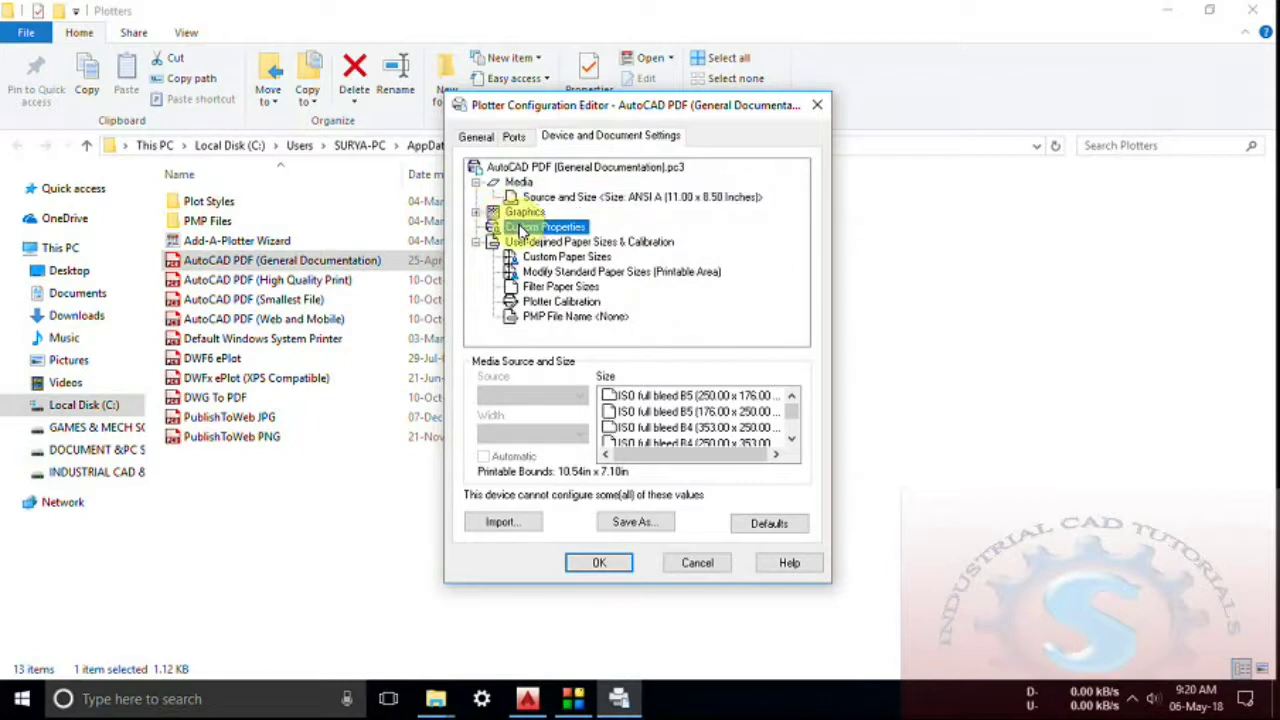
{"action": "left_click", "coordinate": [700, 443]}
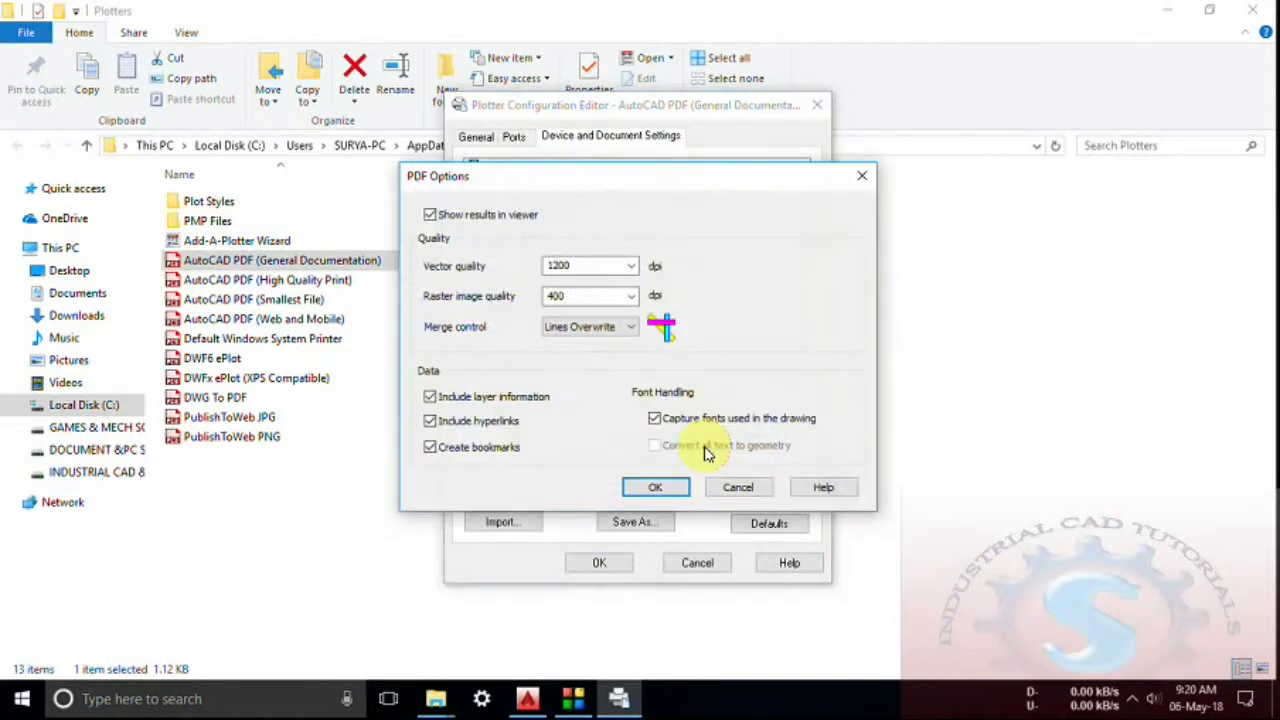
{"action": "left_click", "coordinate": [861, 177]}
{"action": "left_click", "coordinate": [818, 113]}
{"action": "left_click", "coordinate": [251, 243]}
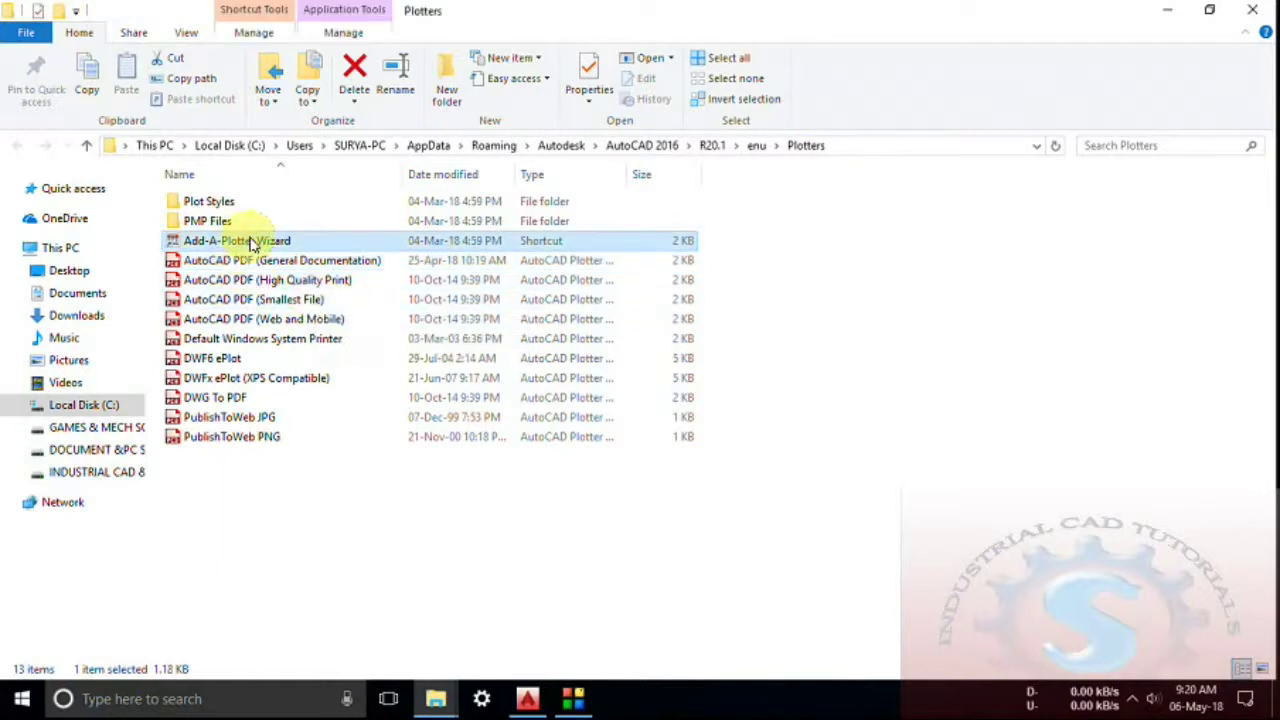
Step: Start the Add-A-Plotter Wizard, advance two pages, cancel it, and close the Plotters folder
{"action": "double_click", "coordinate": [251, 243]}
{"action": "left_click", "coordinate": [779, 490]}
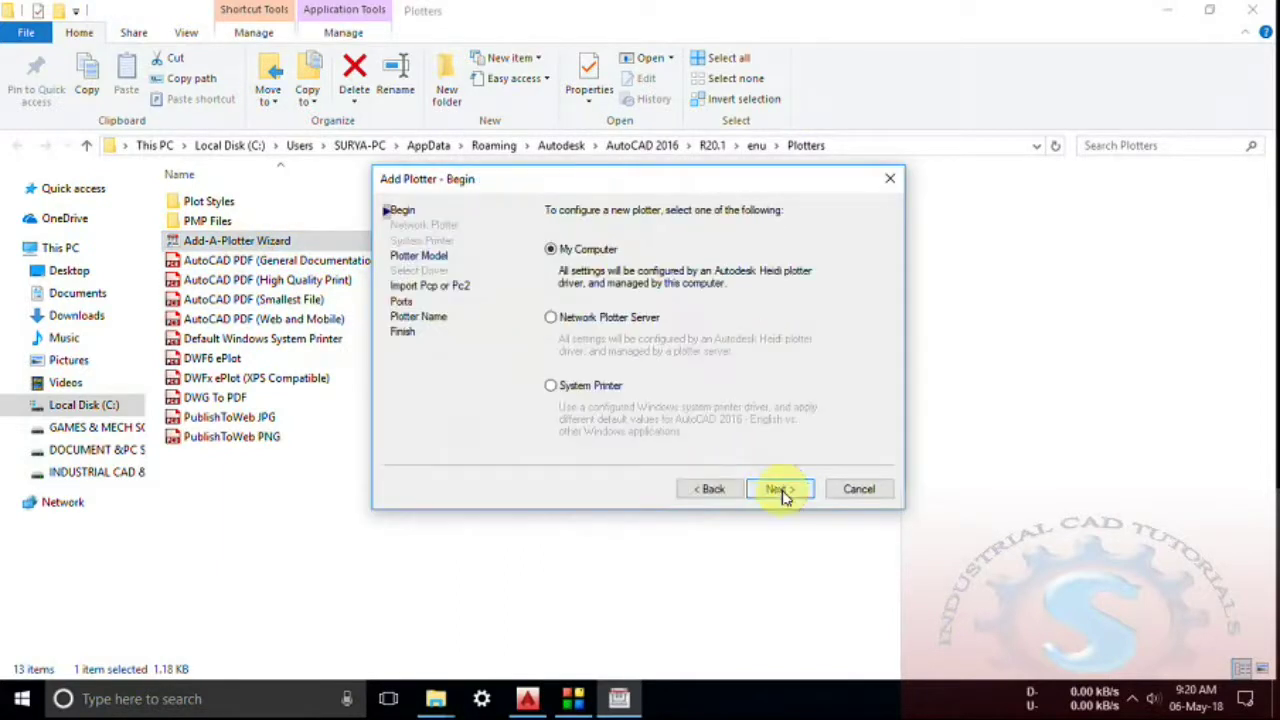
{"action": "left_click", "coordinate": [783, 492]}
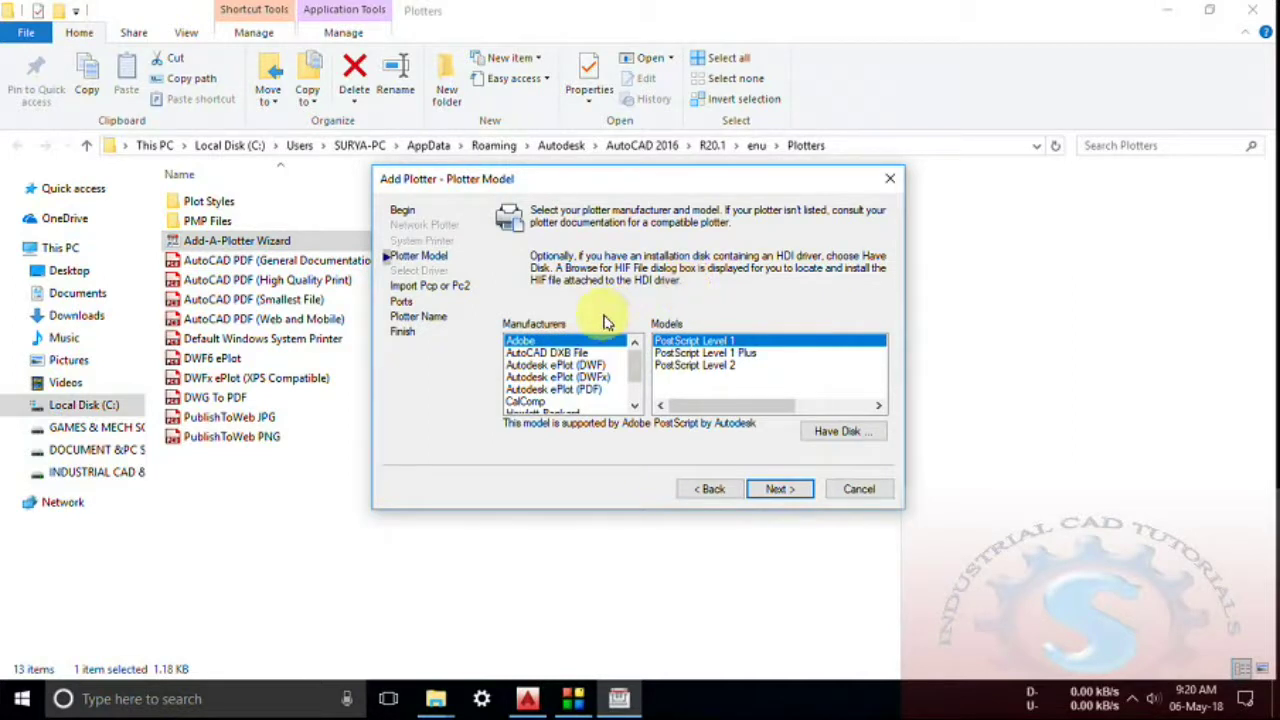
{"action": "left_click", "coordinate": [880, 494]}
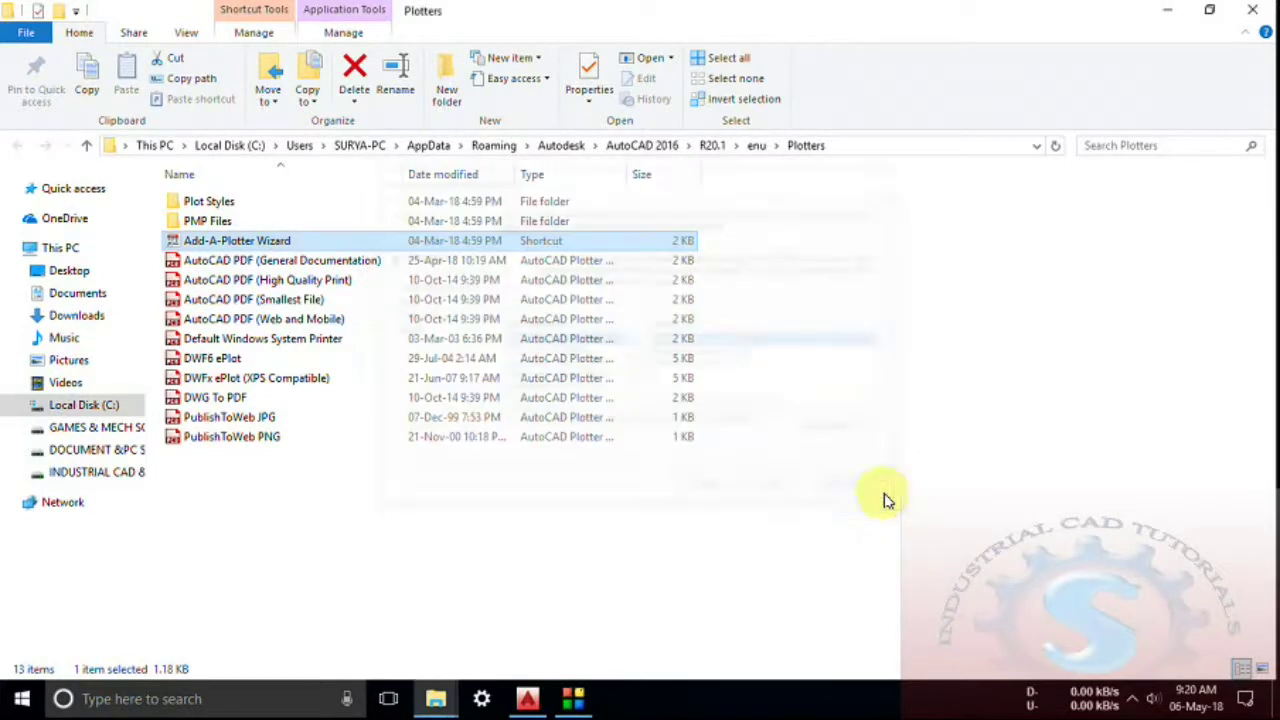
{"action": "left_click", "coordinate": [1255, 20]}
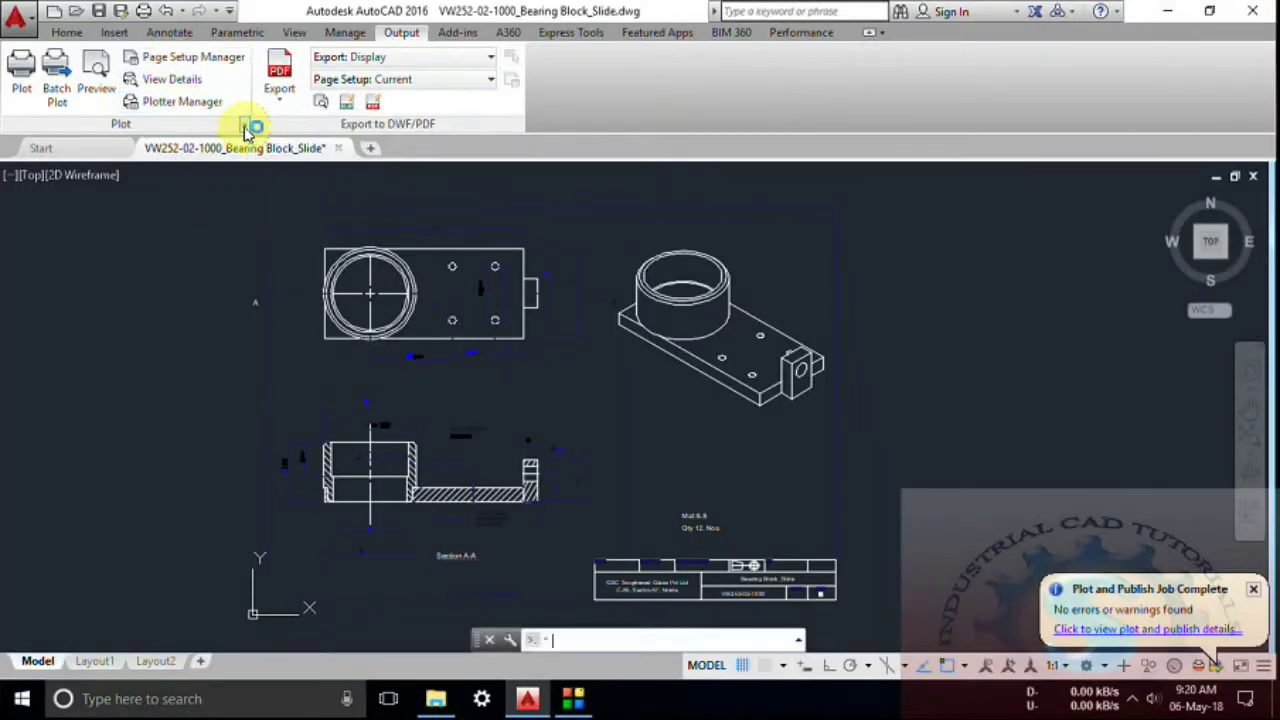
Step: Set doPDF 9 as the default output device in Plot and Publish options
{"action": "left_click", "coordinate": [245, 127]}
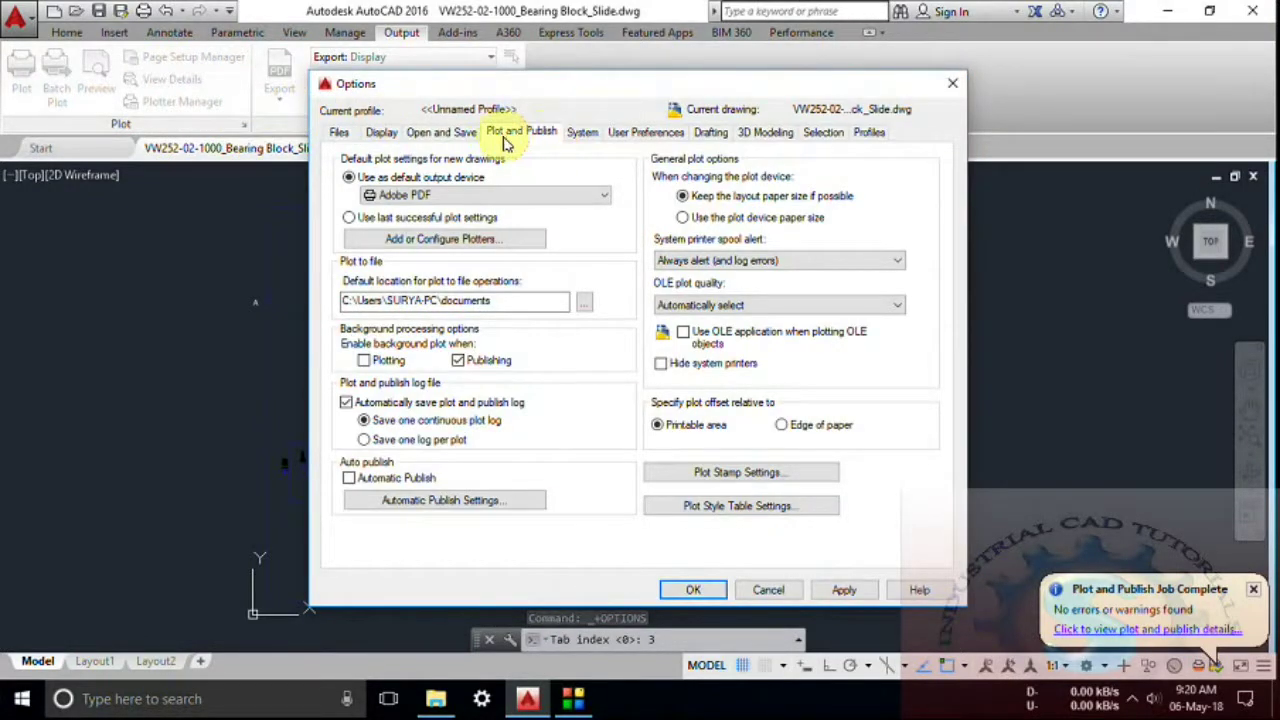
{"action": "left_click", "coordinate": [460, 196]}
{"action": "left_click", "coordinate": [475, 195]}
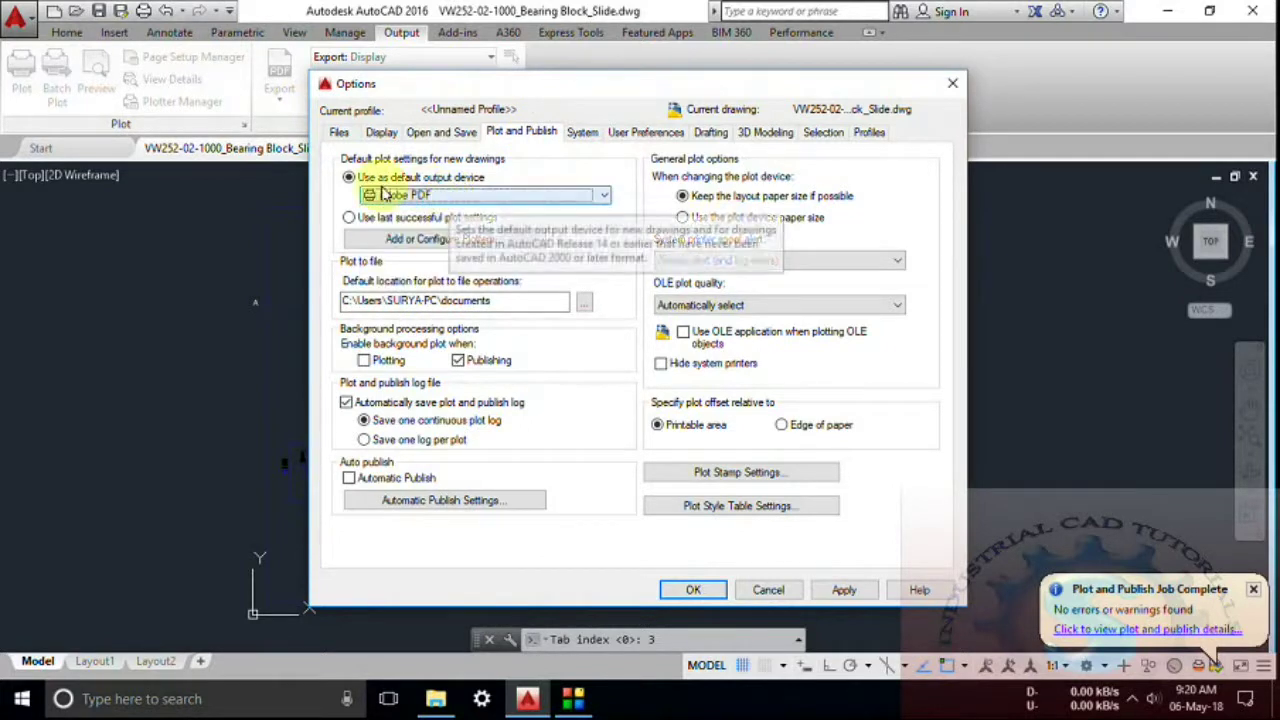
{"action": "left_click", "coordinate": [472, 194]}
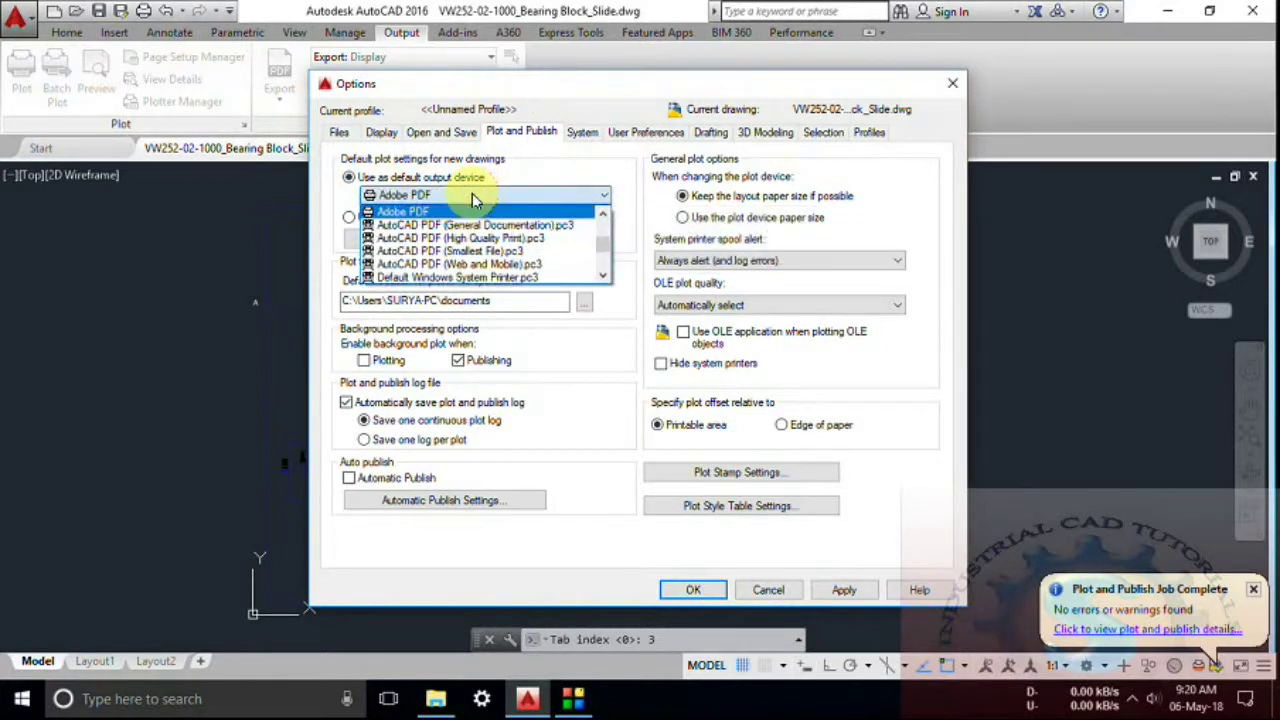
{"action": "left_click", "coordinate": [462, 245]}
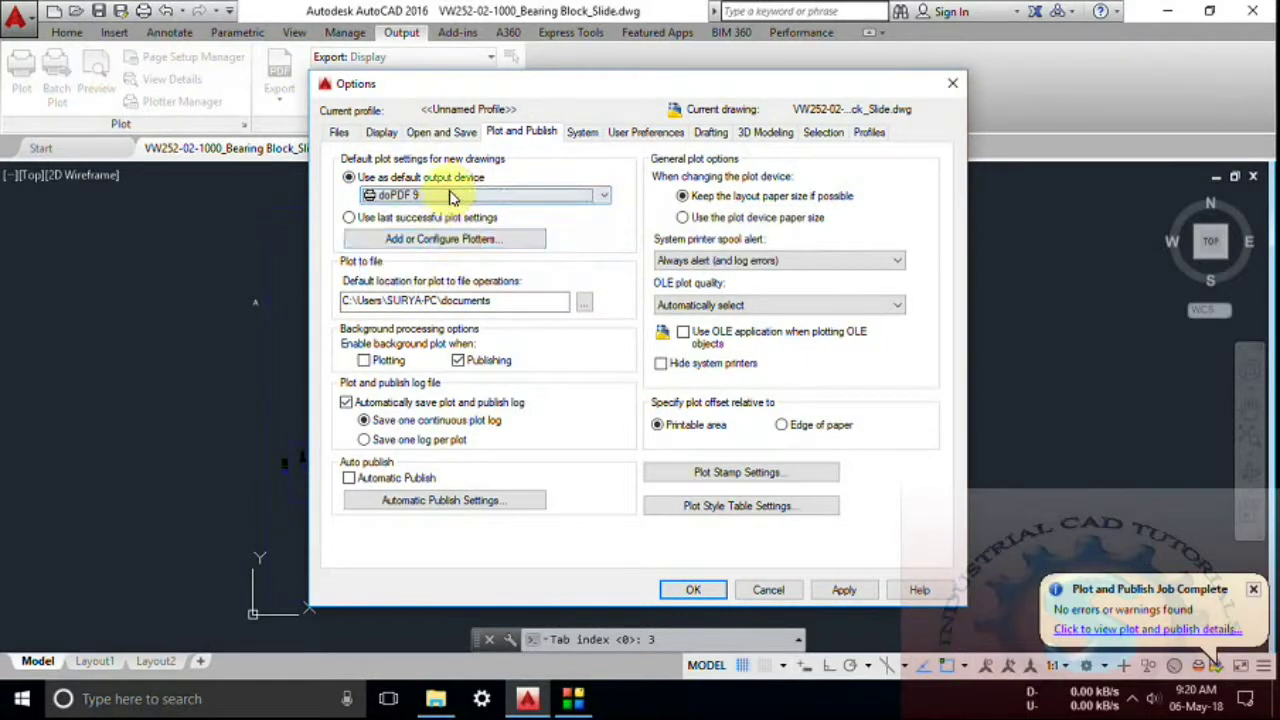
{"action": "left_click", "coordinate": [450, 196]}
{"action": "left_click", "coordinate": [447, 205]}
{"action": "left_click", "coordinate": [440, 195]}
{"action": "scroll", "coordinate": [428, 260], "scroll_direction": "down", "scroll_amount": 4}
{"action": "scroll", "coordinate": [418, 275], "scroll_direction": "up", "scroll_amount": 8}
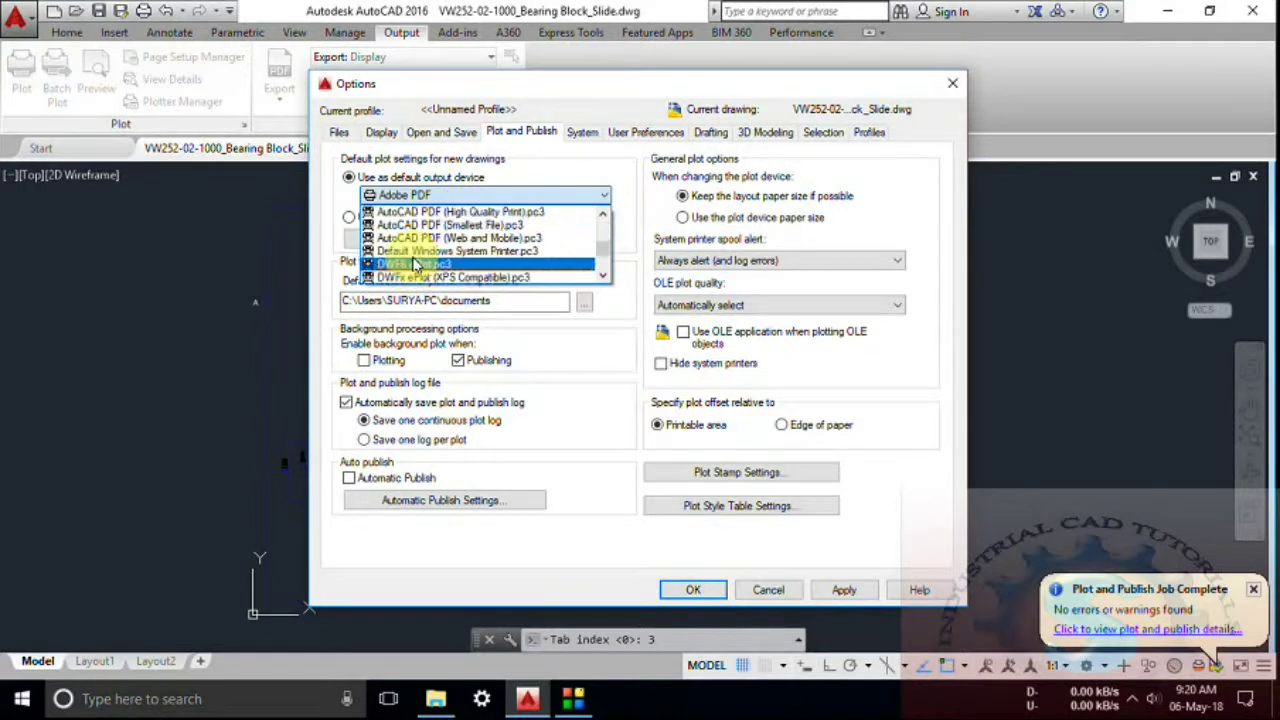
{"action": "scroll", "coordinate": [405, 255], "scroll_direction": "down", "scroll_amount": 8}
{"action": "left_click", "coordinate": [417, 258]}
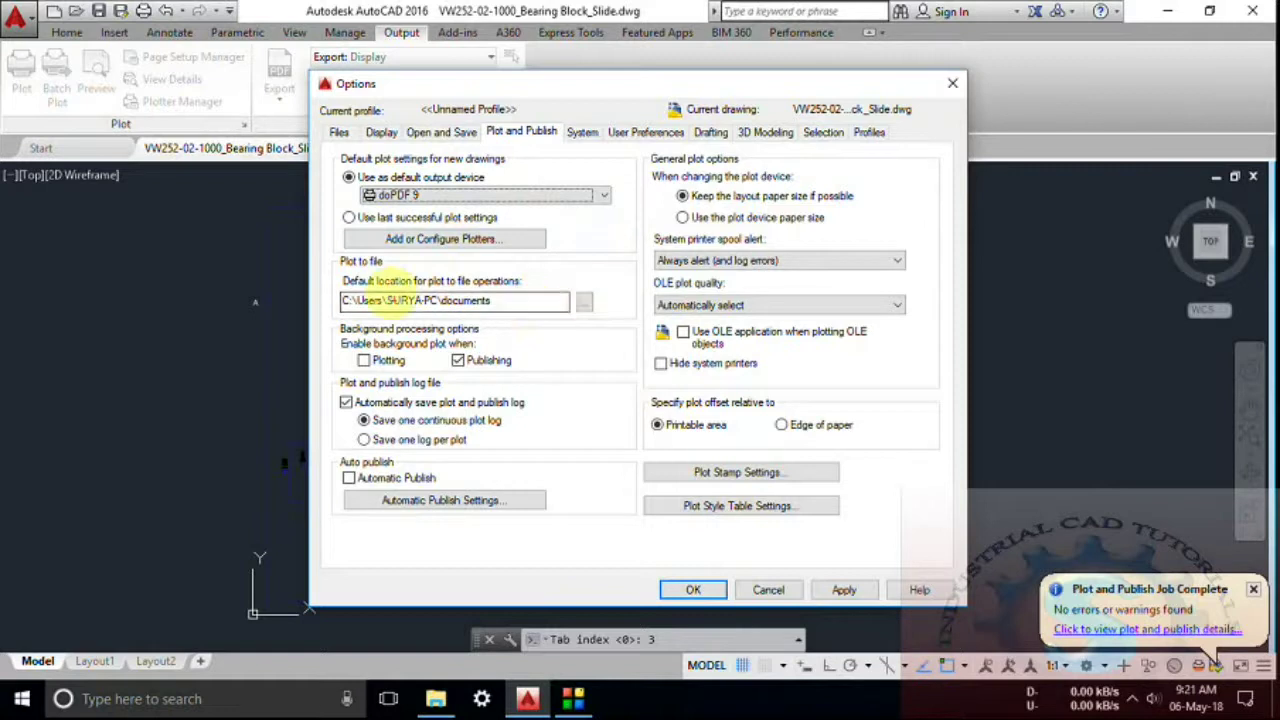
Step: Set the plot-to-file location to the Desktop
{"action": "left_click", "coordinate": [586, 304]}
{"action": "left_click", "coordinate": [395, 358]}
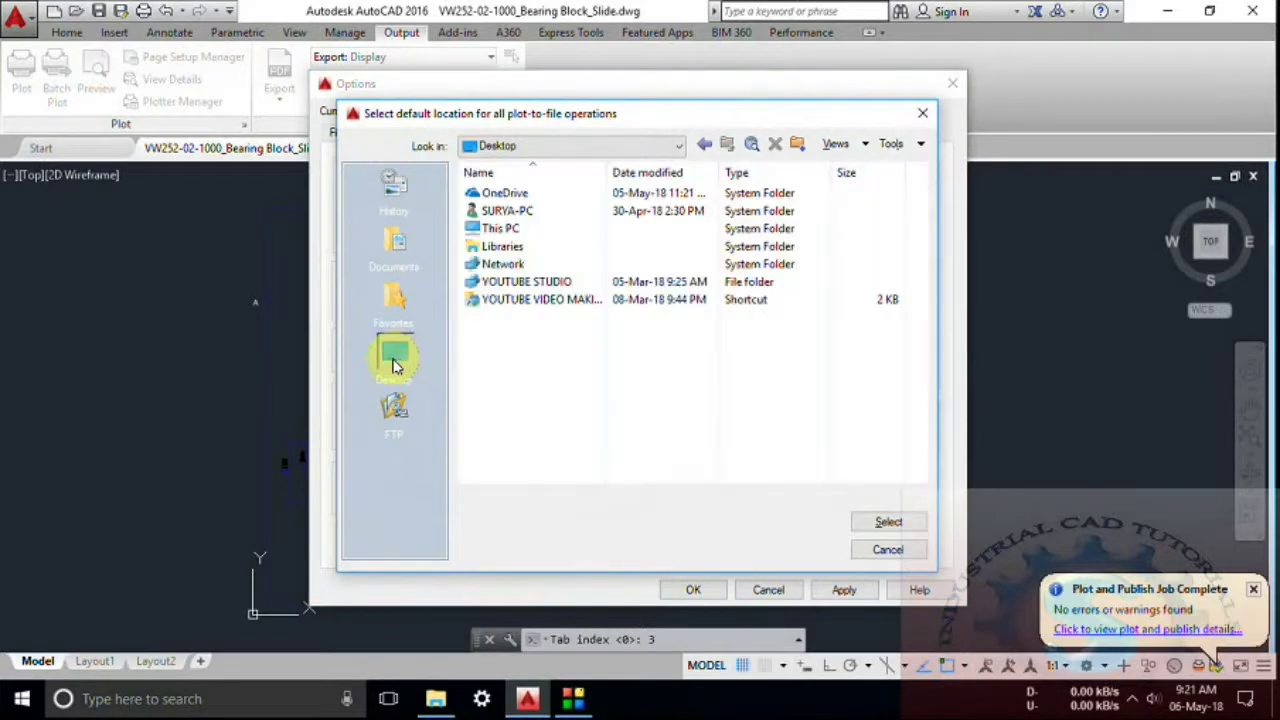
{"action": "left_click", "coordinate": [888, 522]}
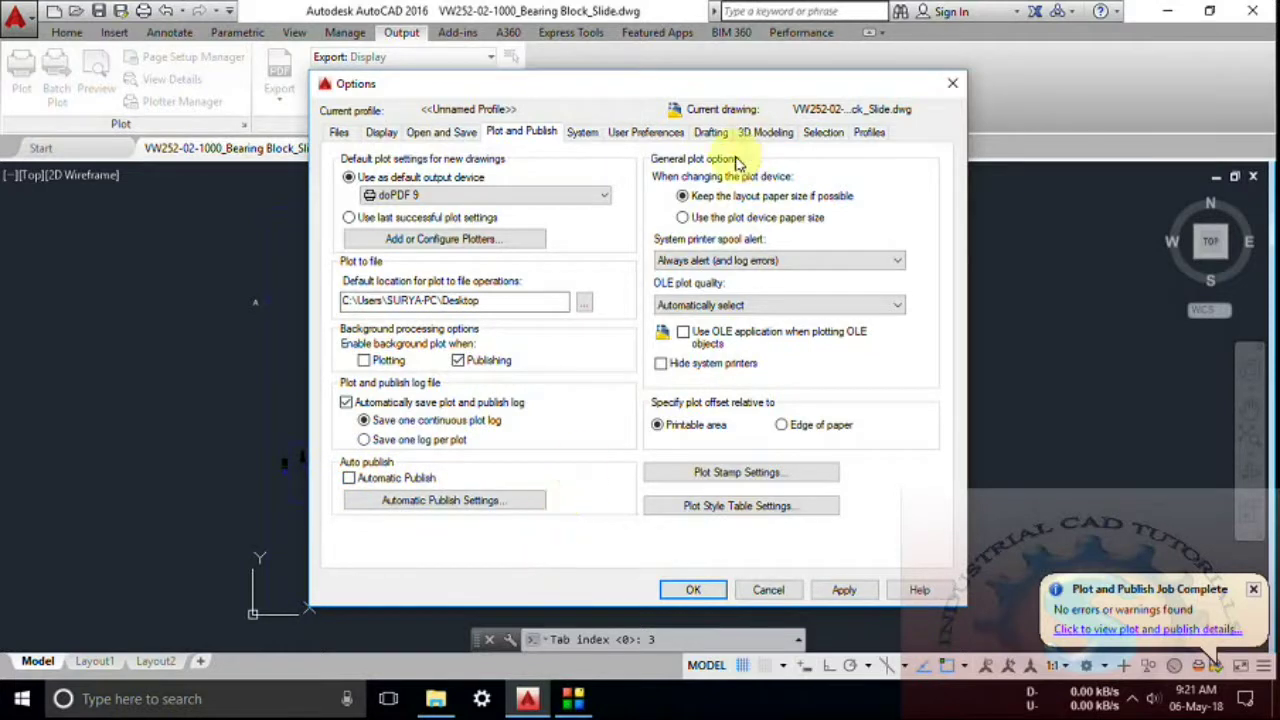
Step: Review the spool alert, OLE plot quality (kept automatic) and plot offset settings unchanged
{"action": "left_click", "coordinate": [806, 262]}
{"action": "left_click", "coordinate": [810, 262]}
{"action": "left_click", "coordinate": [794, 306]}
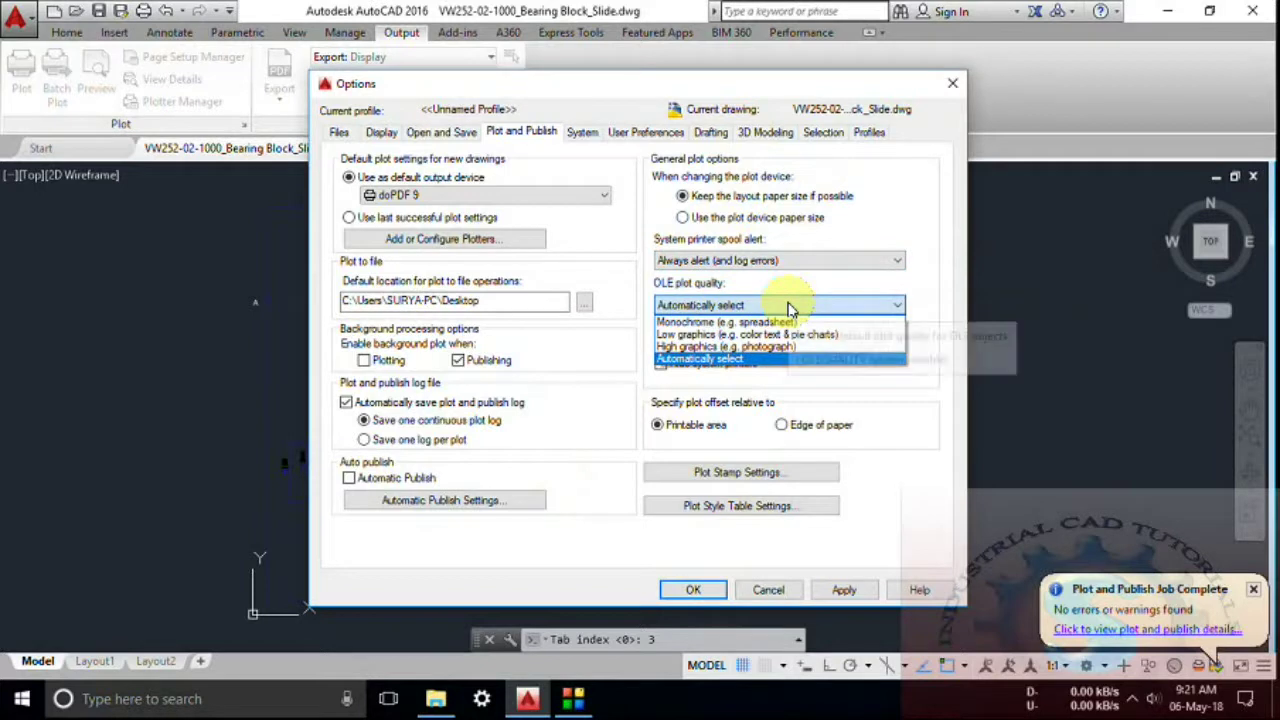
{"action": "left_click", "coordinate": [778, 312]}
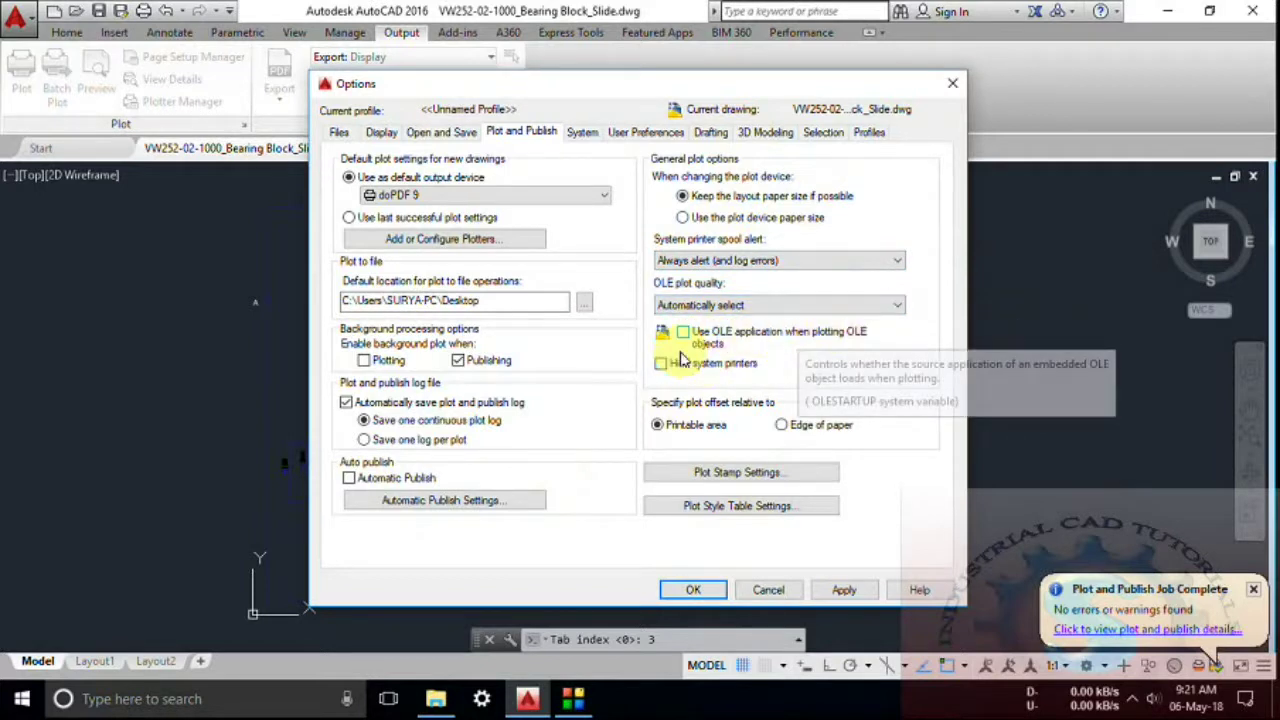
{"action": "left_click", "coordinate": [783, 426]}
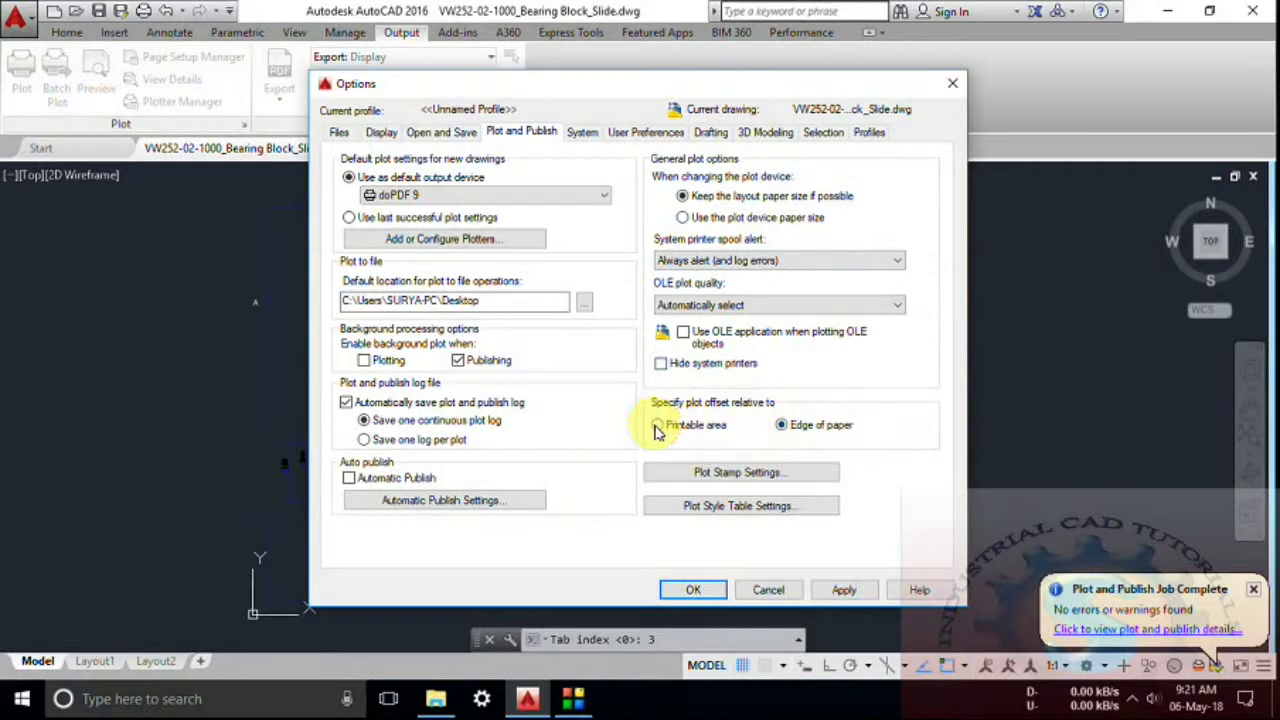
Step: Review the Plot Stamp settings' two user-defined field lists without changes
{"action": "left_click", "coordinate": [731, 474]}
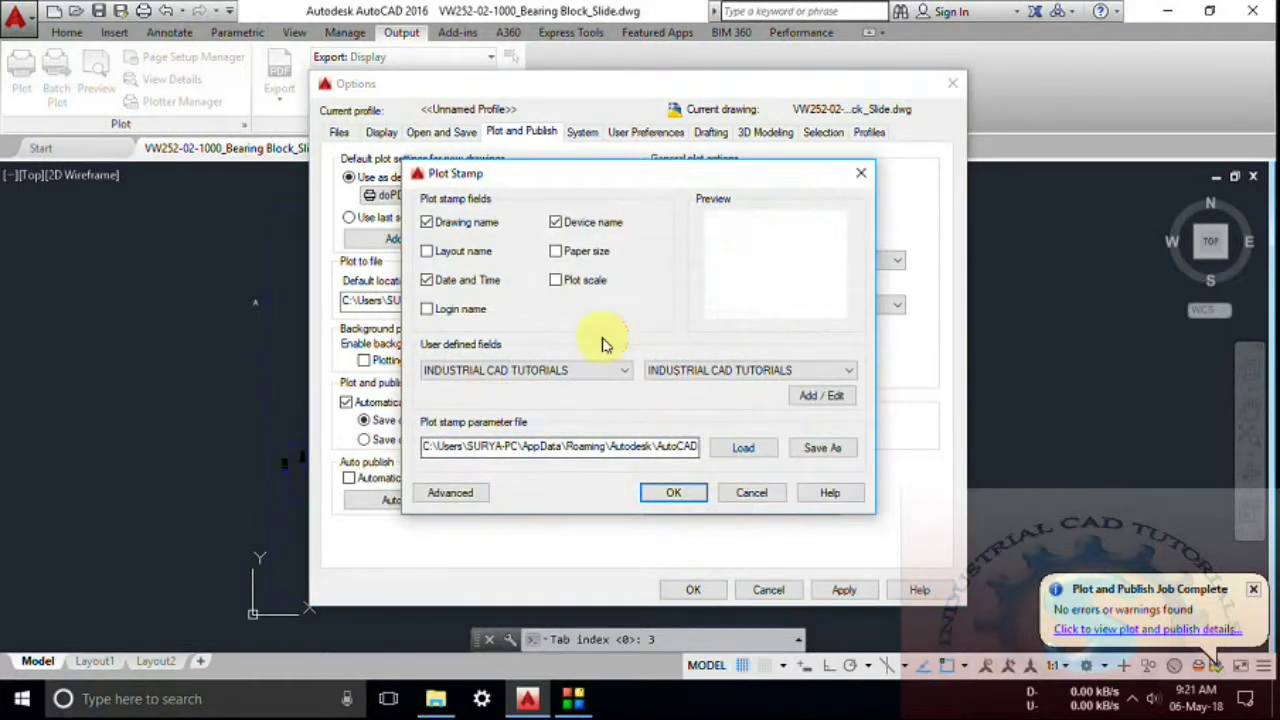
{"action": "left_click", "coordinate": [602, 372]}
{"action": "left_click", "coordinate": [602, 392]}
{"action": "left_click", "coordinate": [700, 372]}
{"action": "left_click", "coordinate": [700, 392]}
{"action": "left_click", "coordinate": [862, 171]}
Step: Check the Plot Style Table settings, then close Options back to the bearing block drawing
{"action": "left_click", "coordinate": [772, 506]}
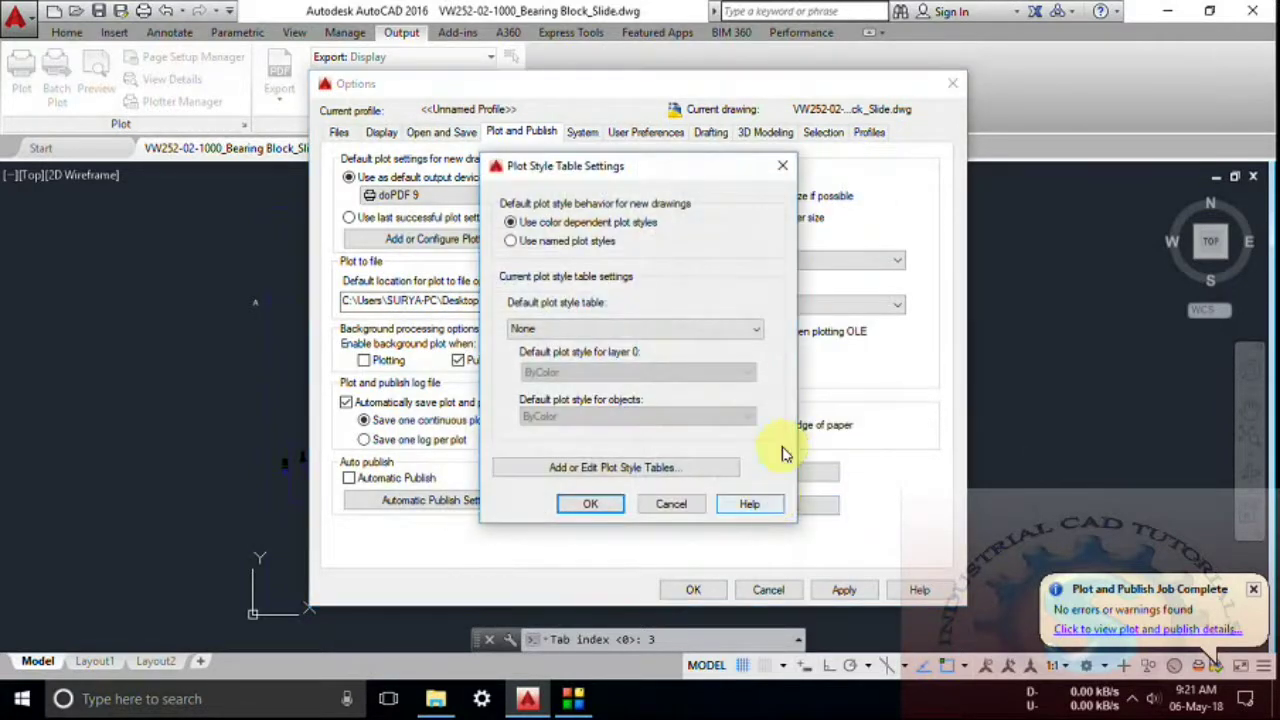
{"action": "left_click", "coordinate": [781, 170]}
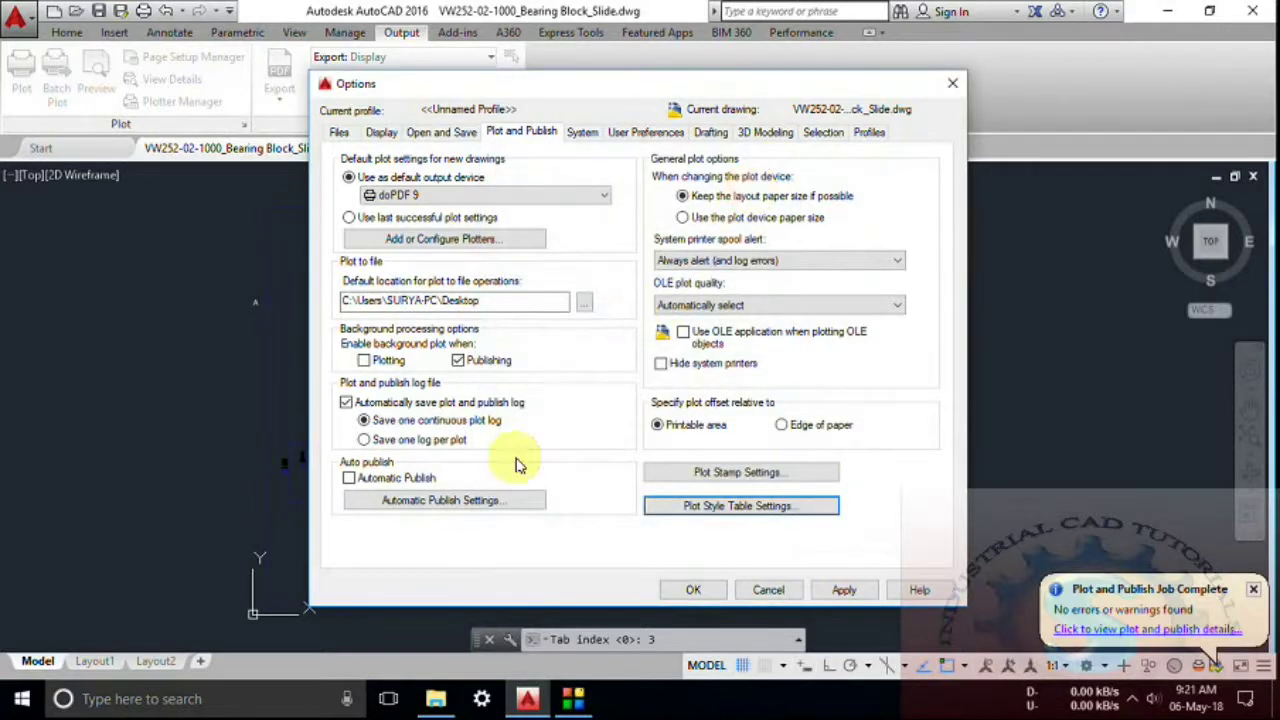
{"action": "left_click", "coordinate": [957, 88]}
{"action": "scroll", "coordinate": [398, 373], "scroll_direction": "down", "scroll_amount": 2}
{"action": "scroll", "coordinate": [398, 373], "scroll_direction": "up", "scroll_amount": 2}
{"action": "scroll", "coordinate": [423, 409], "scroll_direction": "down", "scroll_amount": 2}
{"action": "scroll", "coordinate": [434, 443], "scroll_direction": "up", "scroll_amount": 3}
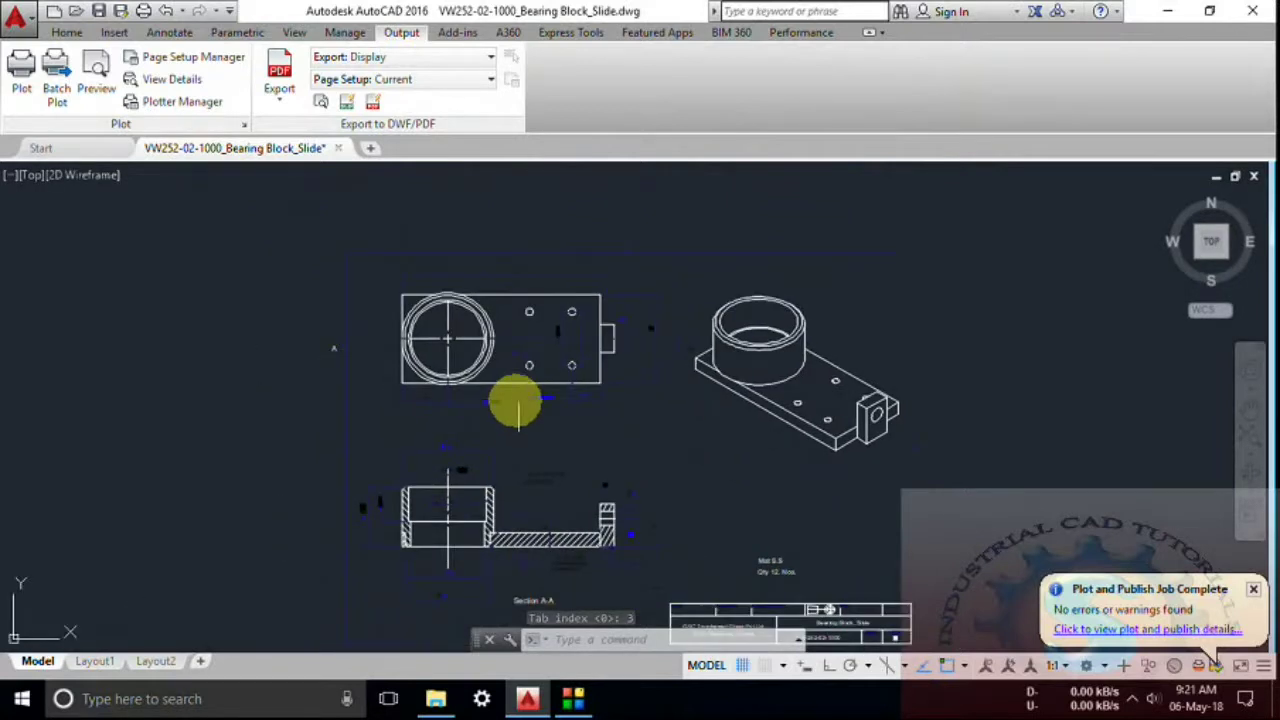